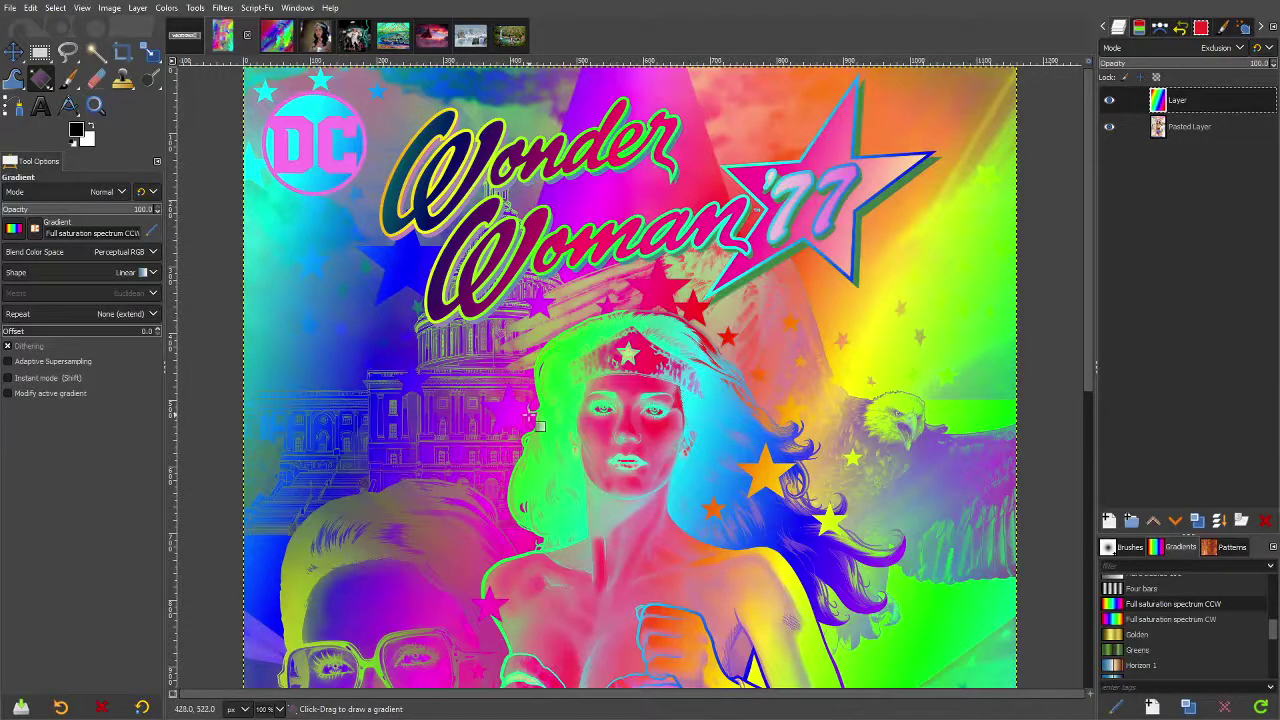
Turn off the rainbow gradient Layer's visibility and inspect the unblended Wonder Woman cover
{"action": "scroll", "coordinate": [538, 426], "scroll_direction": "down", "scroll_amount": 5}
{"action": "scroll", "coordinate": [538, 426], "scroll_direction": "up", "scroll_amount": 5}
{"action": "scroll", "coordinate": [566, 332], "scroll_direction": "down", "scroll_amount": 5}
{"action": "scroll", "coordinate": [566, 332], "scroll_direction": "up", "scroll_amount": 5}
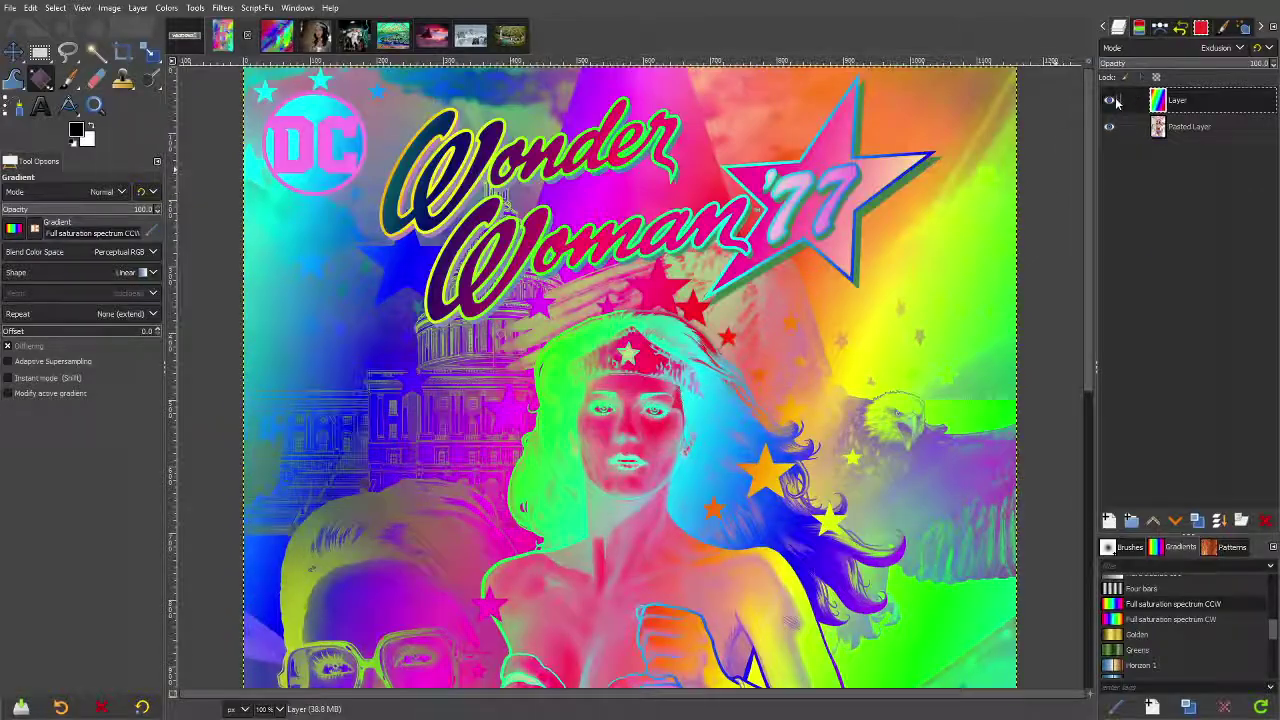
{"action": "left_click", "coordinate": [1109, 100]}
{"action": "scroll", "coordinate": [1078, 384], "scroll_direction": "down", "scroll_amount": 6}
{"action": "scroll", "coordinate": [1012, 400], "scroll_direction": "up", "scroll_amount": 6}
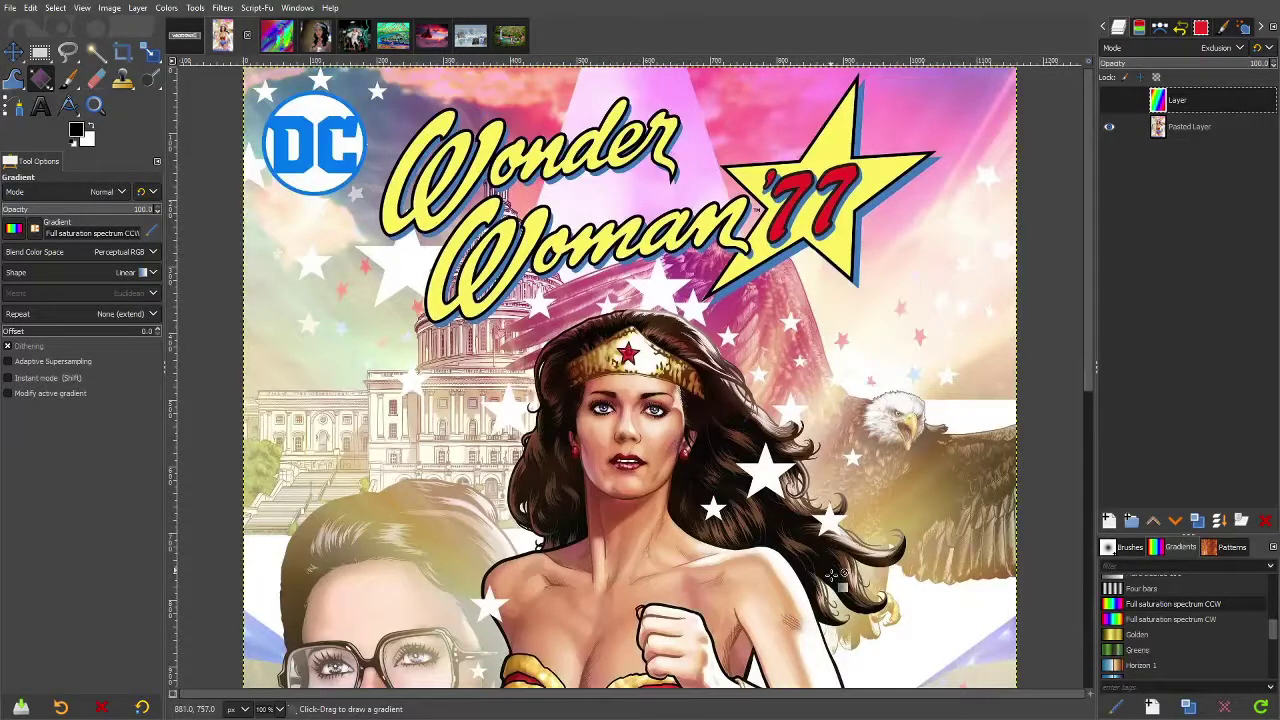
{"action": "scroll", "coordinate": [948, 550], "scroll_direction": "down", "scroll_amount": 3}
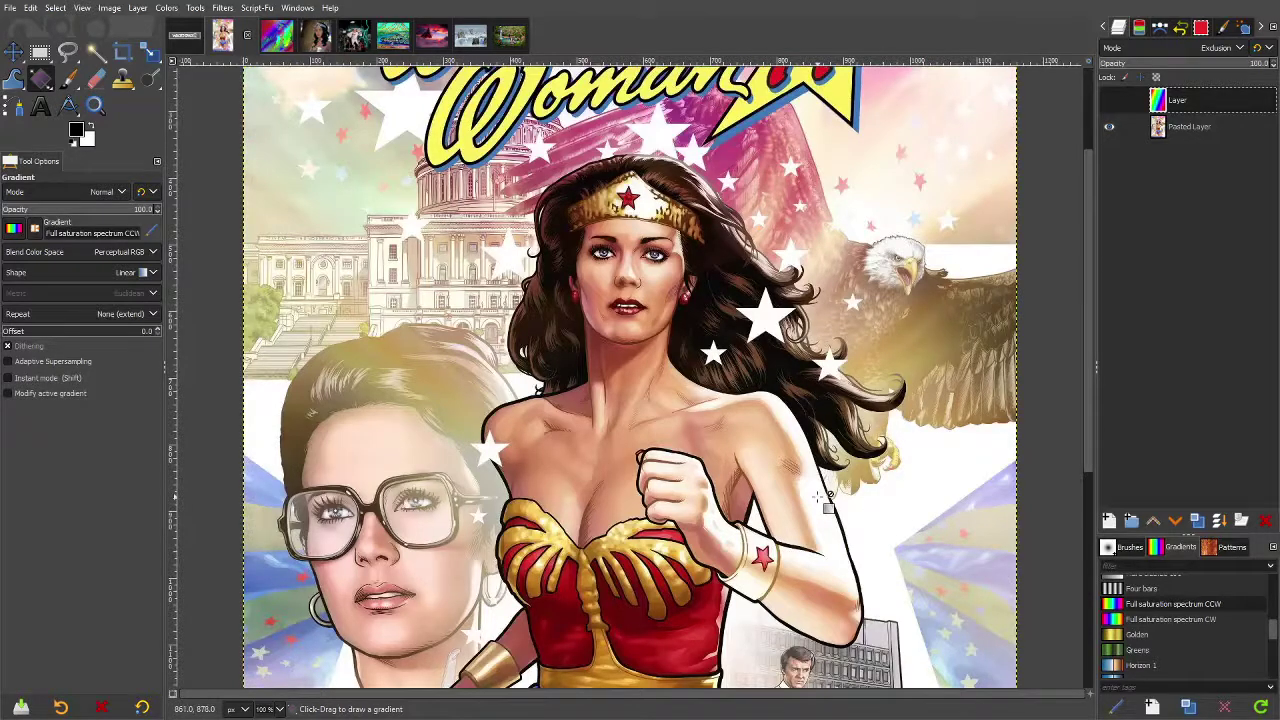
{"action": "scroll", "coordinate": [828, 505], "scroll_direction": "down", "scroll_amount": 1}
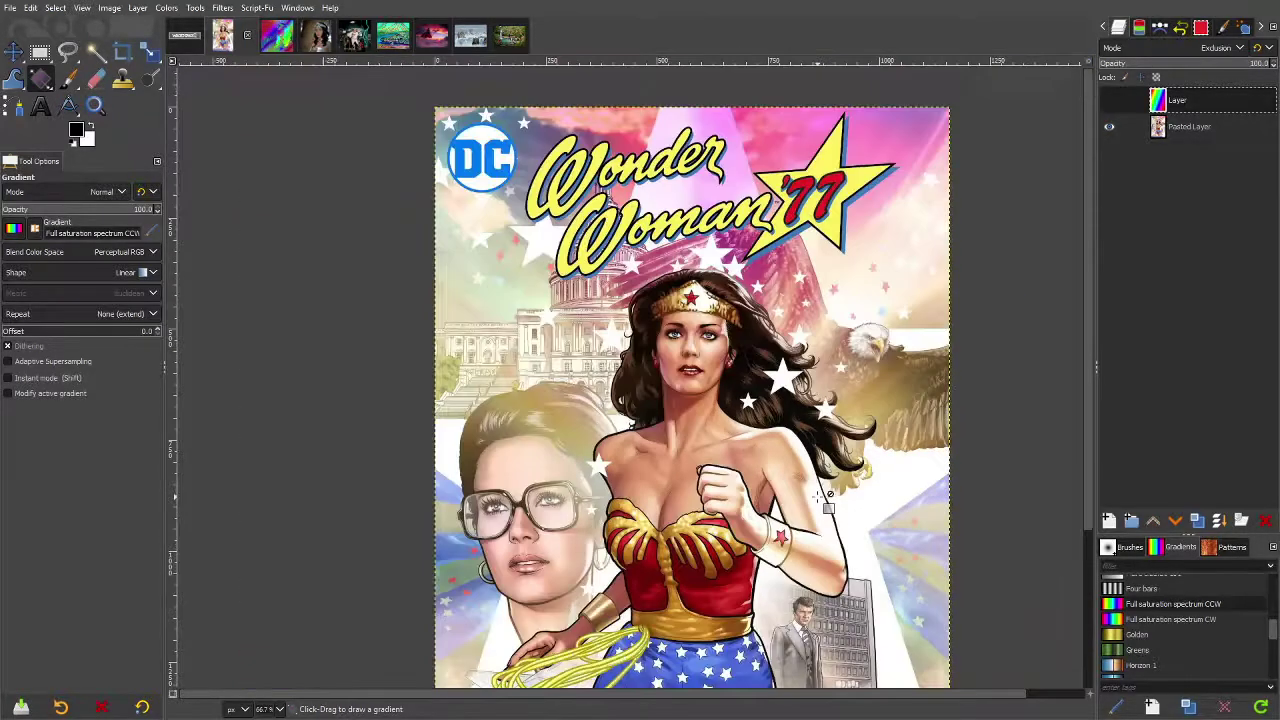
{"action": "scroll", "coordinate": [828, 505], "scroll_direction": "down", "scroll_amount": 3}
{"action": "scroll", "coordinate": [835, 510], "scroll_direction": "up", "scroll_amount": 2}
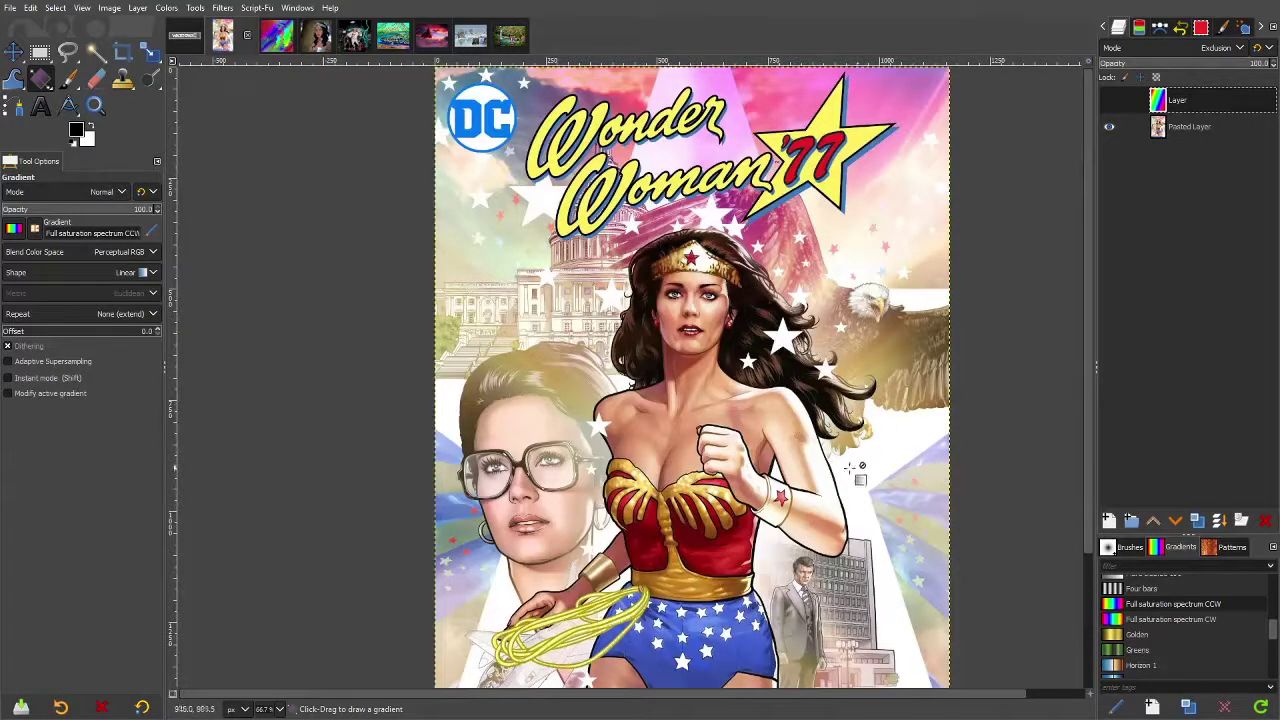
{"action": "scroll", "coordinate": [848, 530], "scroll_direction": "up", "scroll_amount": 3}
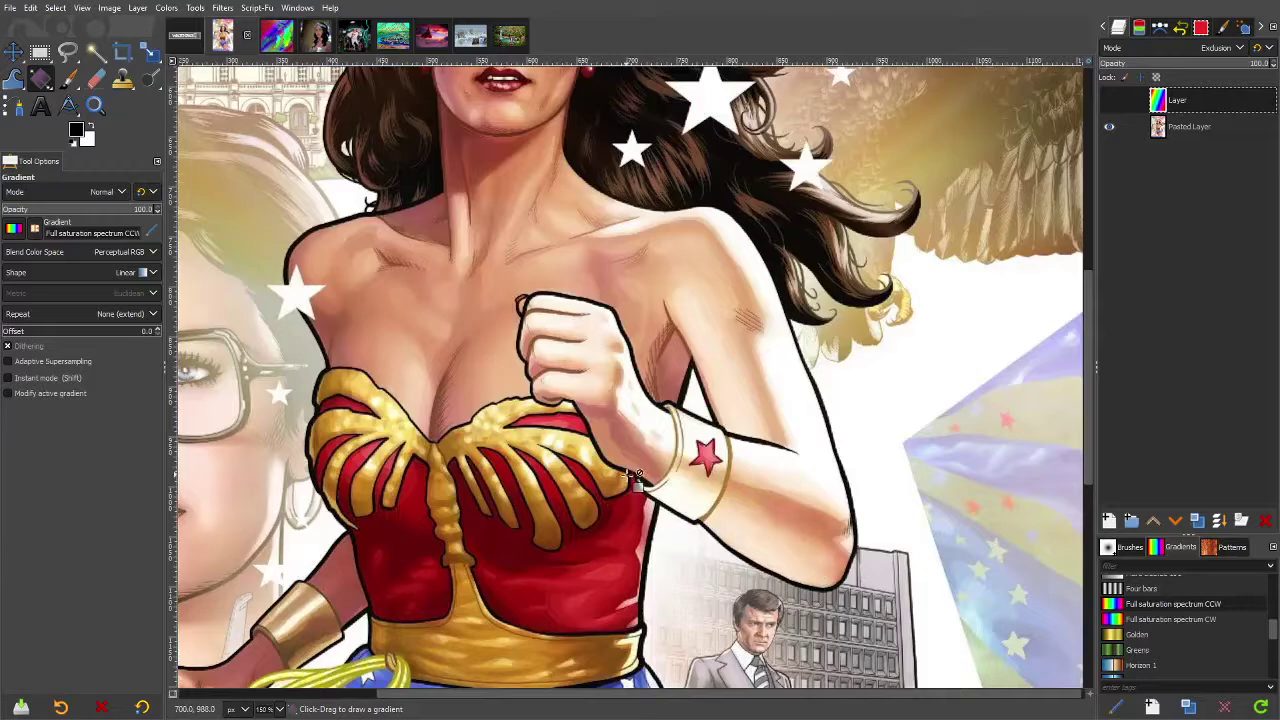
{"action": "scroll", "coordinate": [640, 465], "scroll_direction": "down", "scroll_amount": 1}
{"action": "scroll", "coordinate": [631, 456], "scroll_direction": "down", "scroll_amount": 2}
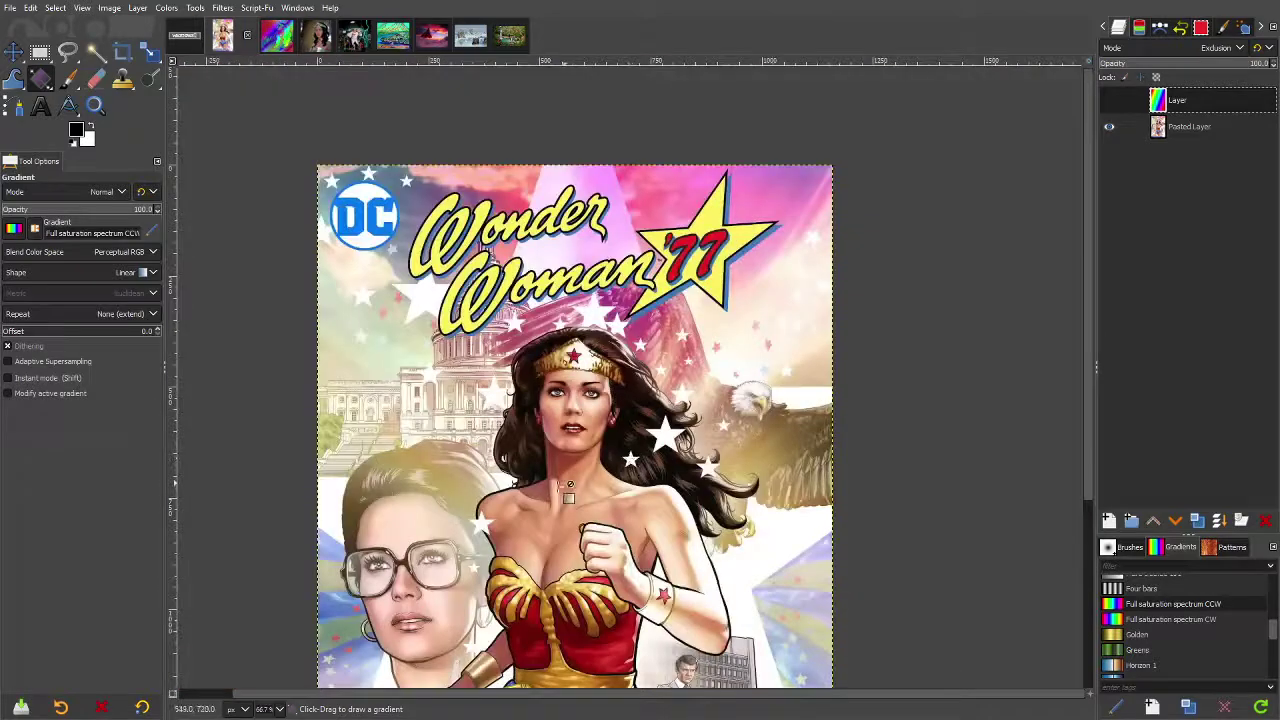
{"action": "scroll", "coordinate": [530, 515], "scroll_direction": "up", "scroll_amount": 1}
{"action": "scroll", "coordinate": [530, 515], "scroll_direction": "up", "scroll_amount": 1}
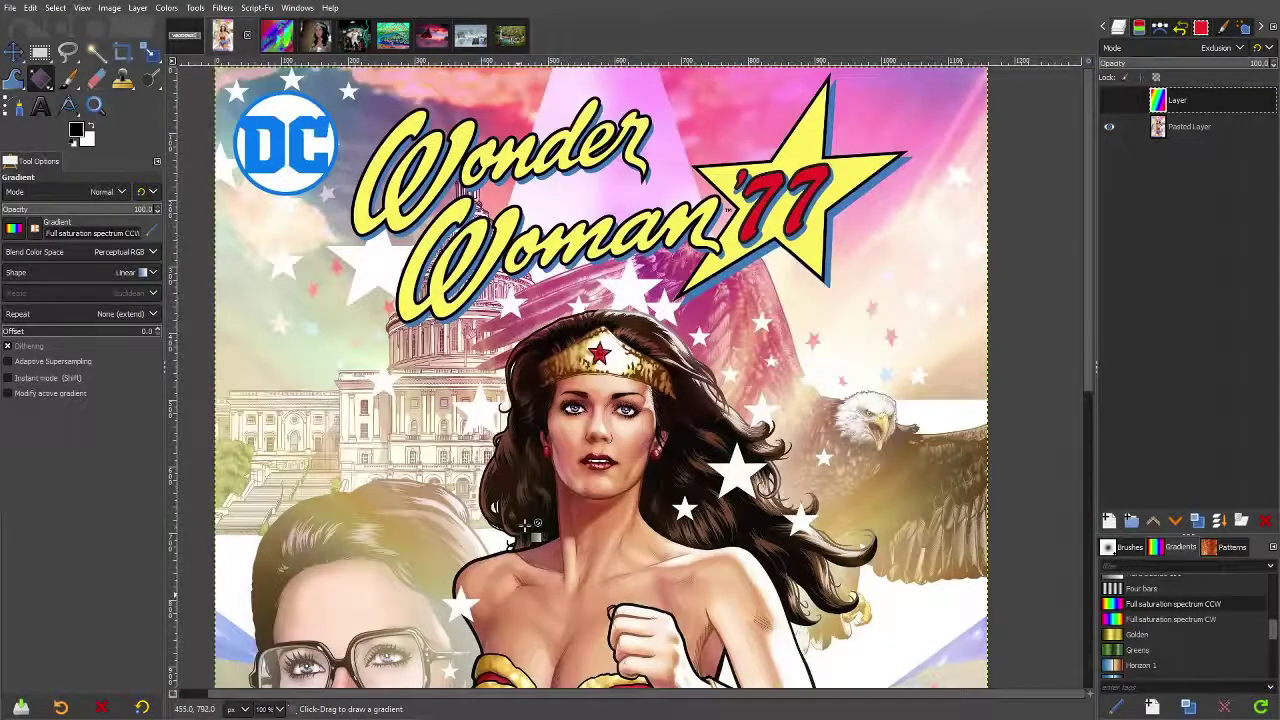
{"action": "scroll", "coordinate": [810, 410], "scroll_direction": "down", "scroll_amount": 2}
Delete the old rainbow gradient layer
{"action": "right_click", "coordinate": [1206, 102]}
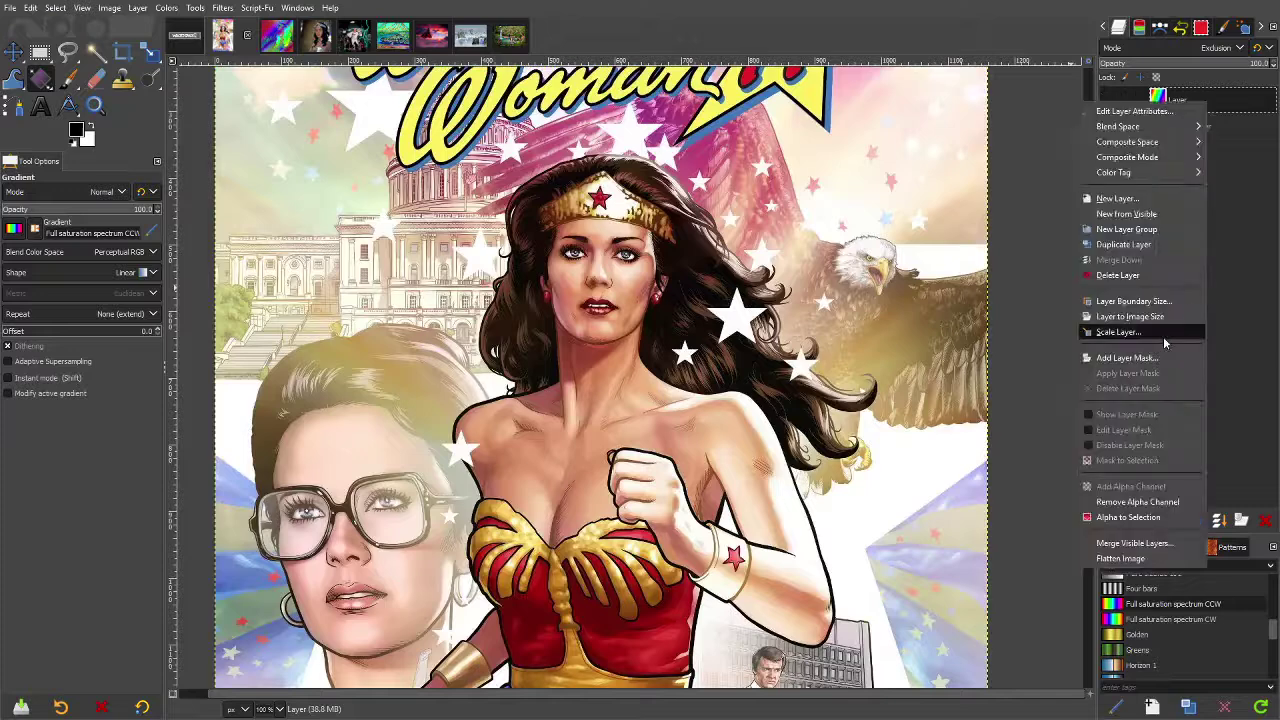
{"action": "left_click", "coordinate": [1150, 276]}
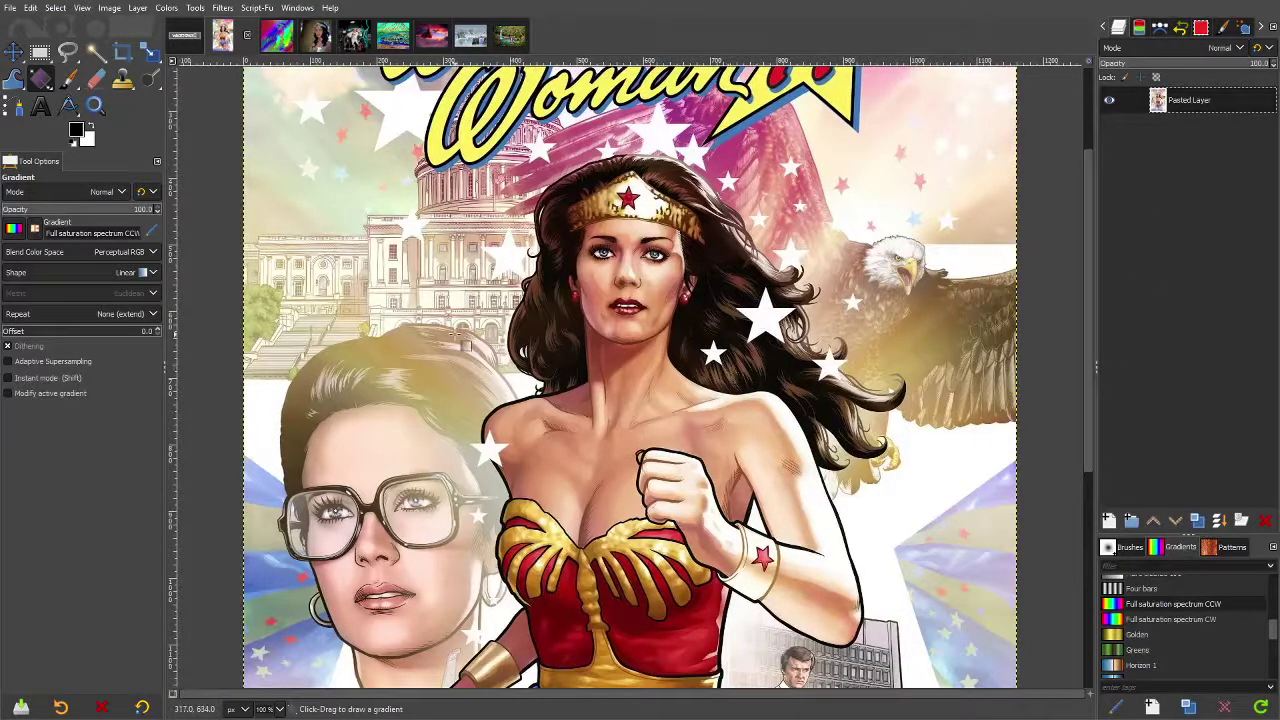
{"action": "scroll", "coordinate": [470, 340], "scroll_direction": "up", "scroll_amount": 1}
{"action": "scroll", "coordinate": [470, 340], "scroll_direction": "down", "scroll_amount": 1}
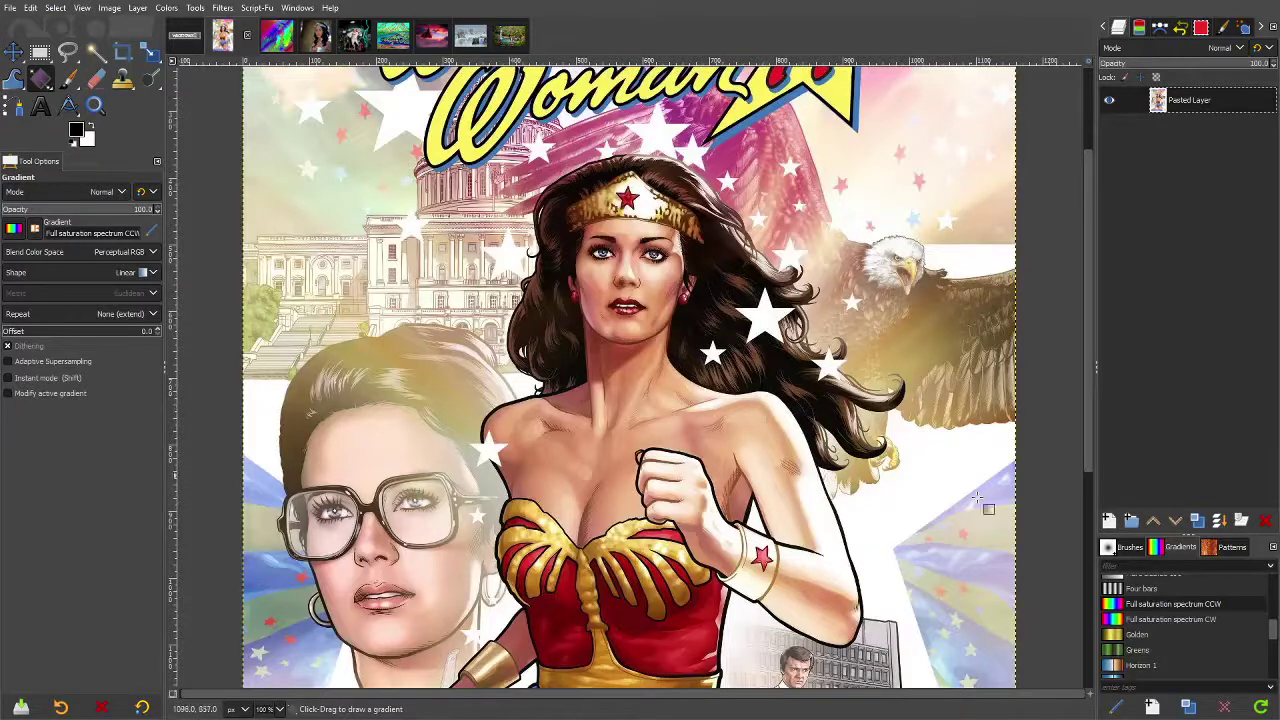
Add a new transparent layer above Pasted Layer and pick the Full saturation spectrum CCW gradient
{"action": "right_click", "coordinate": [1206, 110]}
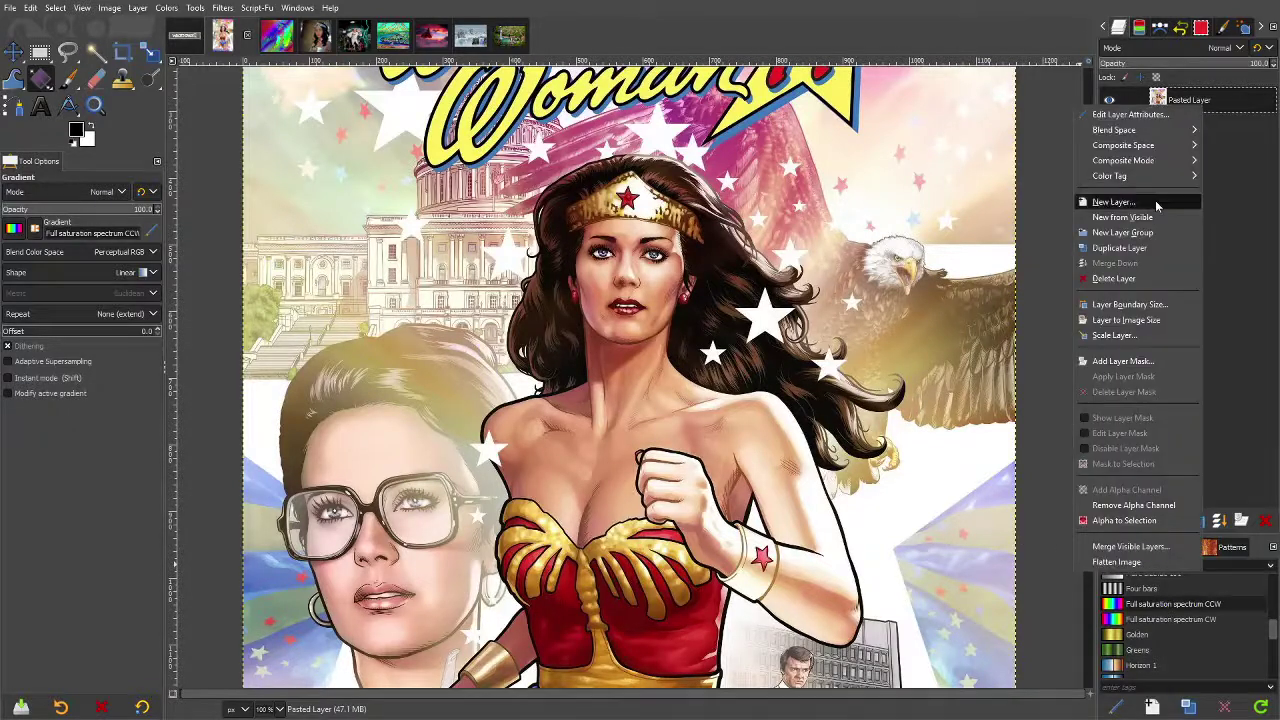
{"action": "left_click", "coordinate": [1190, 203]}
{"action": "left_click", "coordinate": [1179, 368]}
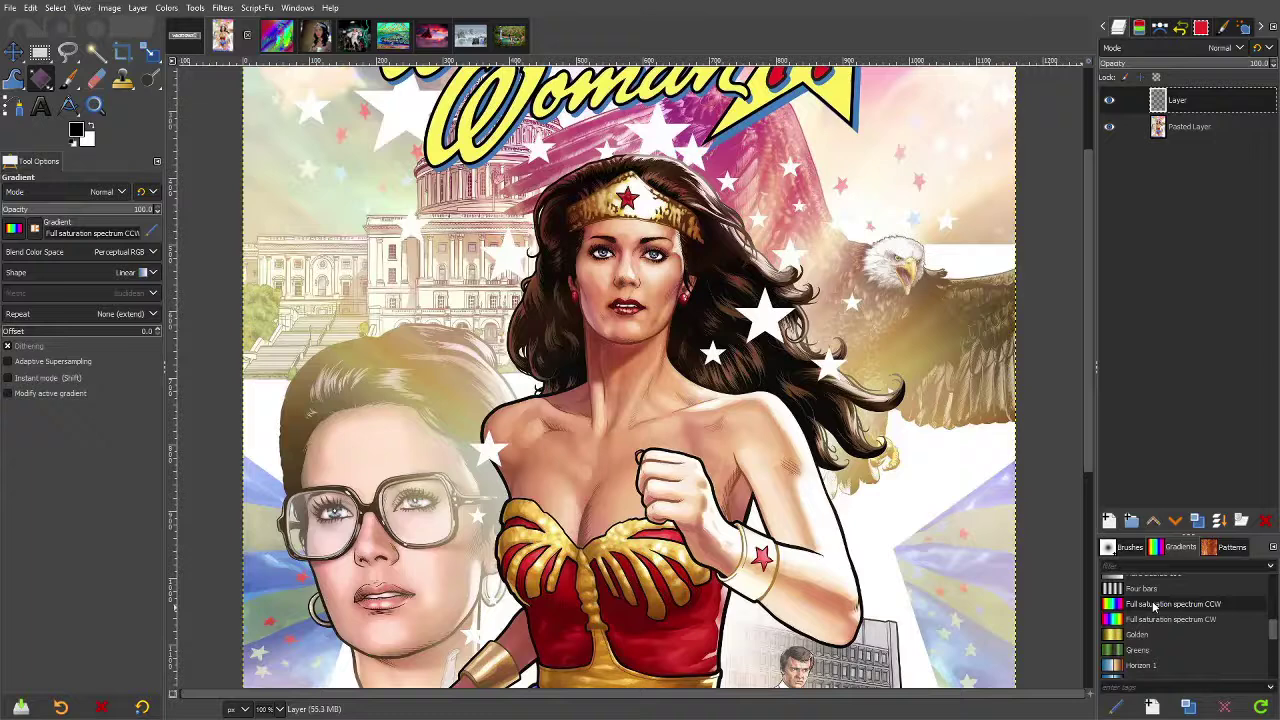
{"action": "scroll", "coordinate": [1183, 598], "scroll_direction": "up", "scroll_amount": 3}
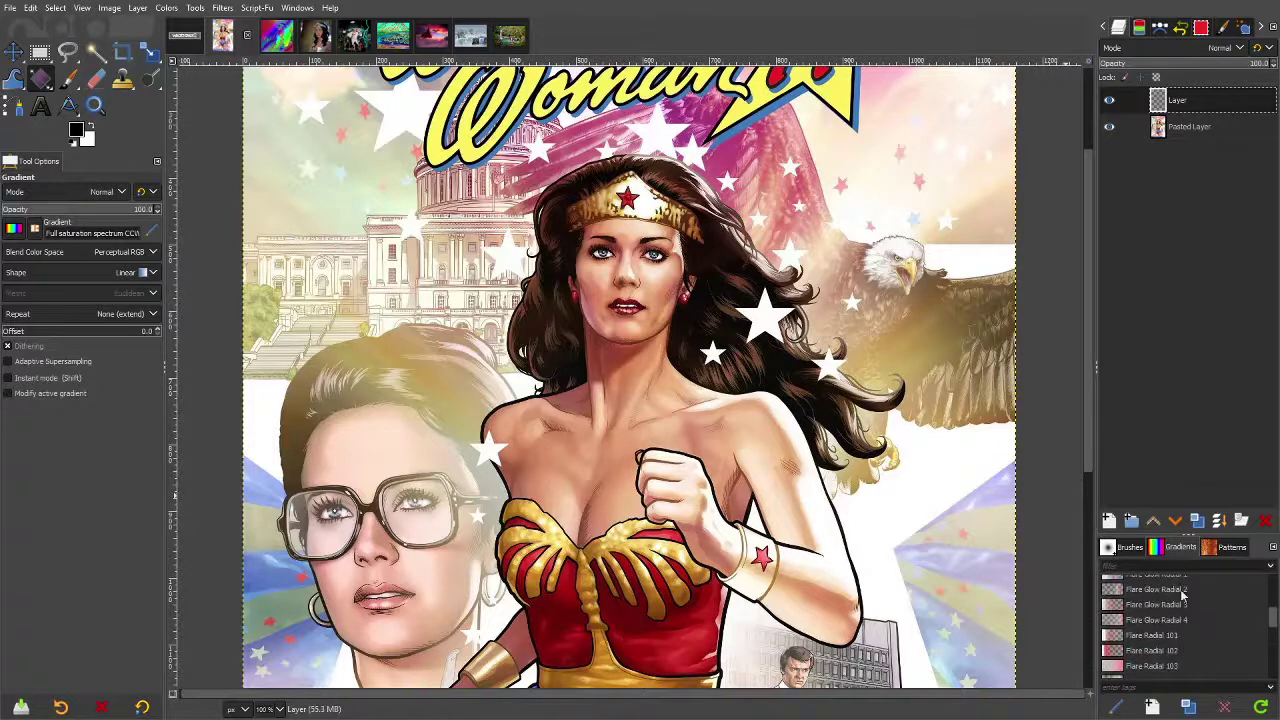
{"action": "scroll", "coordinate": [1172, 614], "scroll_direction": "up", "scroll_amount": 5}
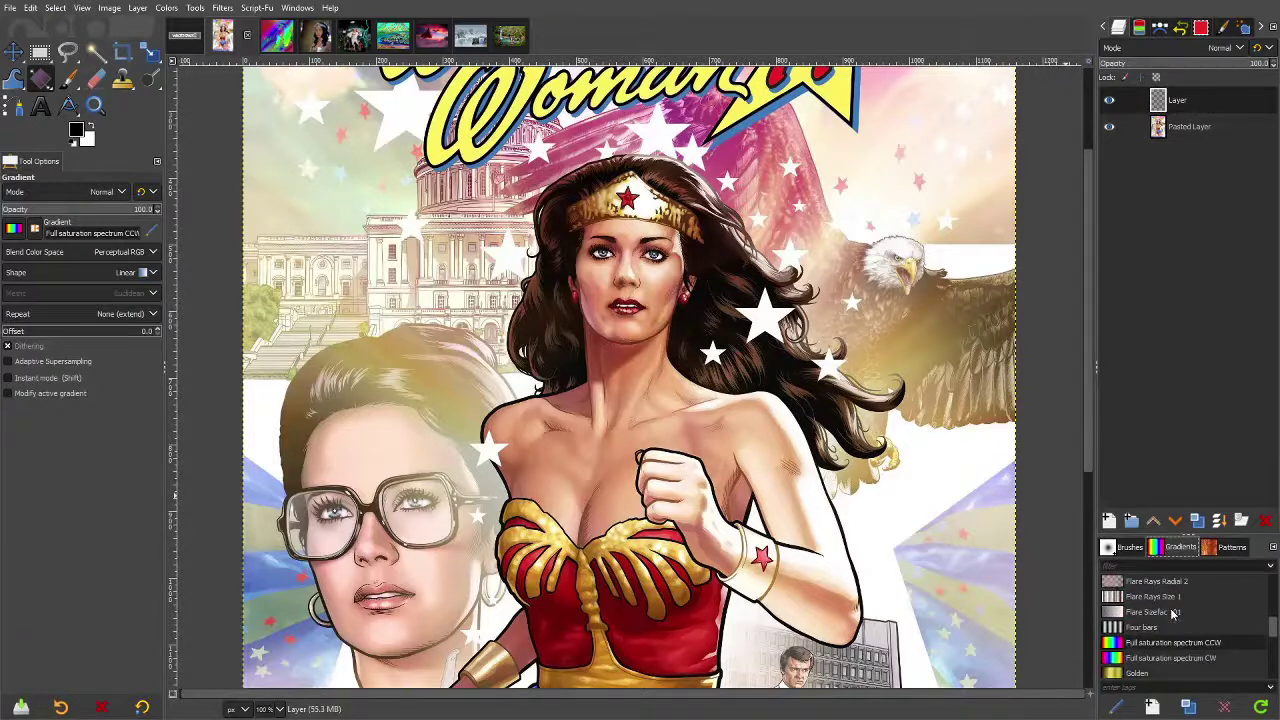
{"action": "scroll", "coordinate": [1108, 627], "scroll_direction": "down", "scroll_amount": 5}
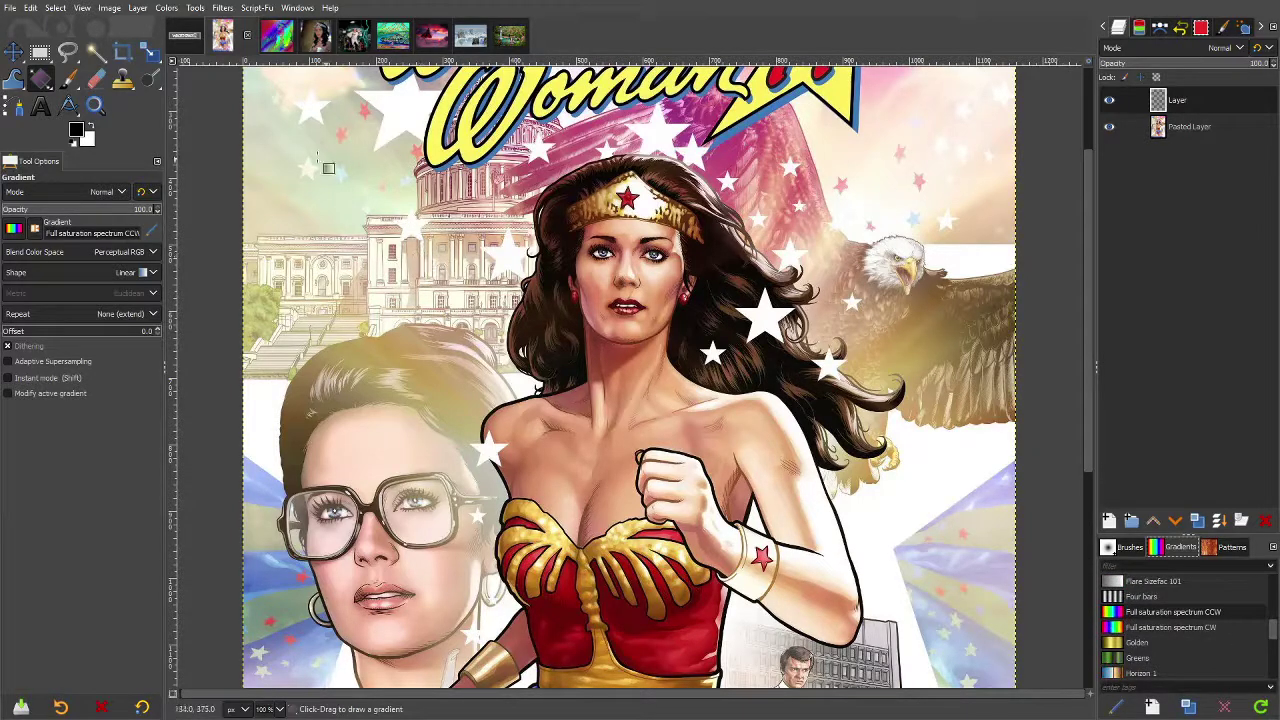
Draw the spectrum gradient diagonally from top-left to lower right, keeping full opacity
{"action": "left_click_drag", "start_coordinate": [281, 135], "coordinate": [987, 577]}
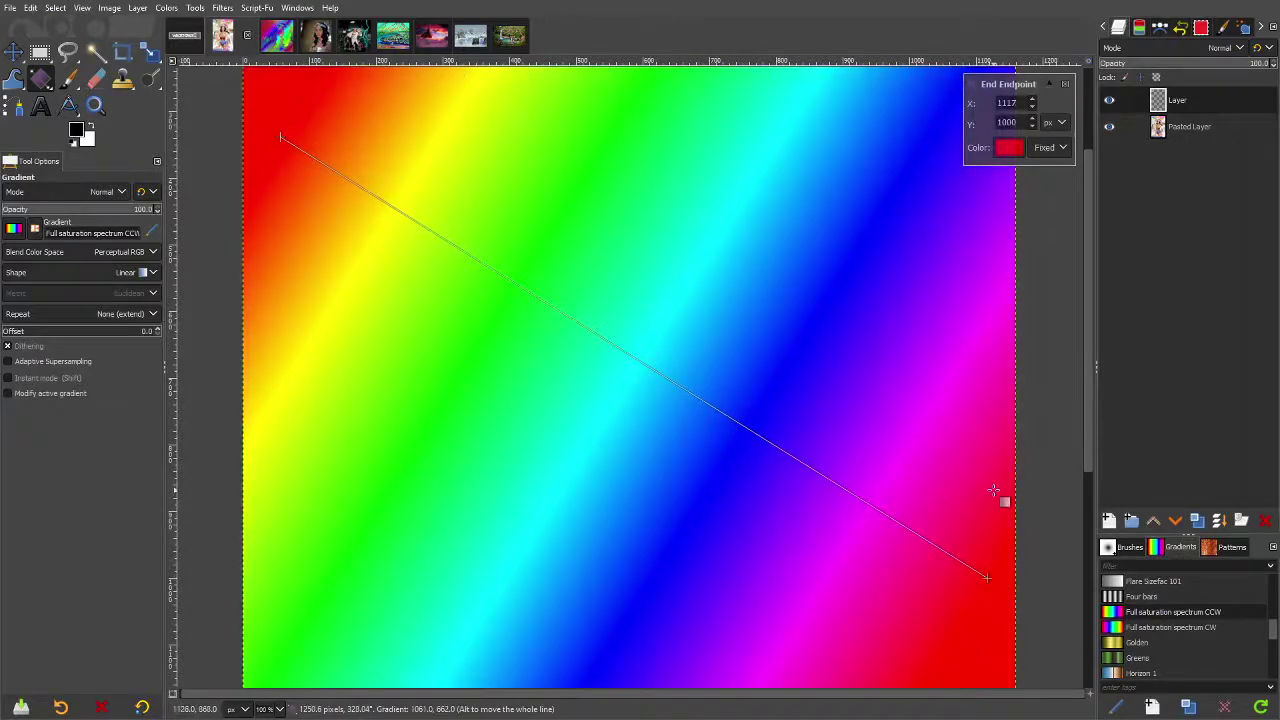
{"action": "key", "text": "Return"}
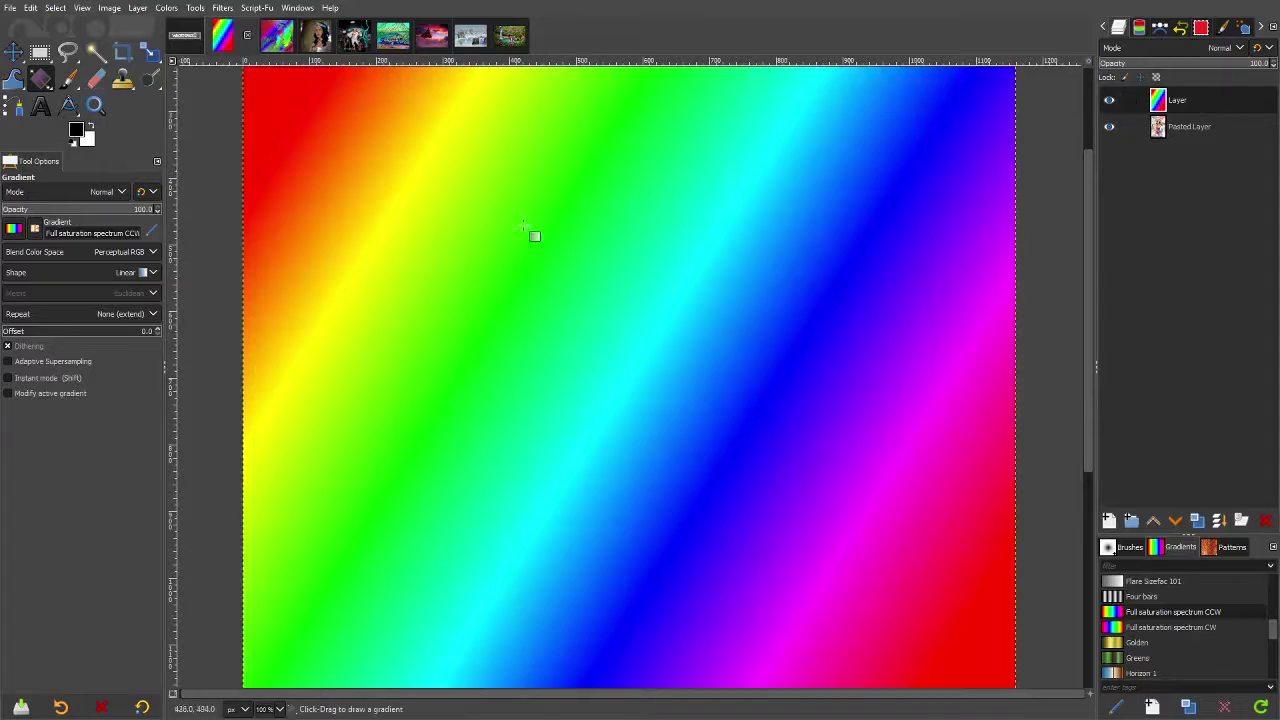
{"action": "left_click", "coordinate": [1190, 68]}
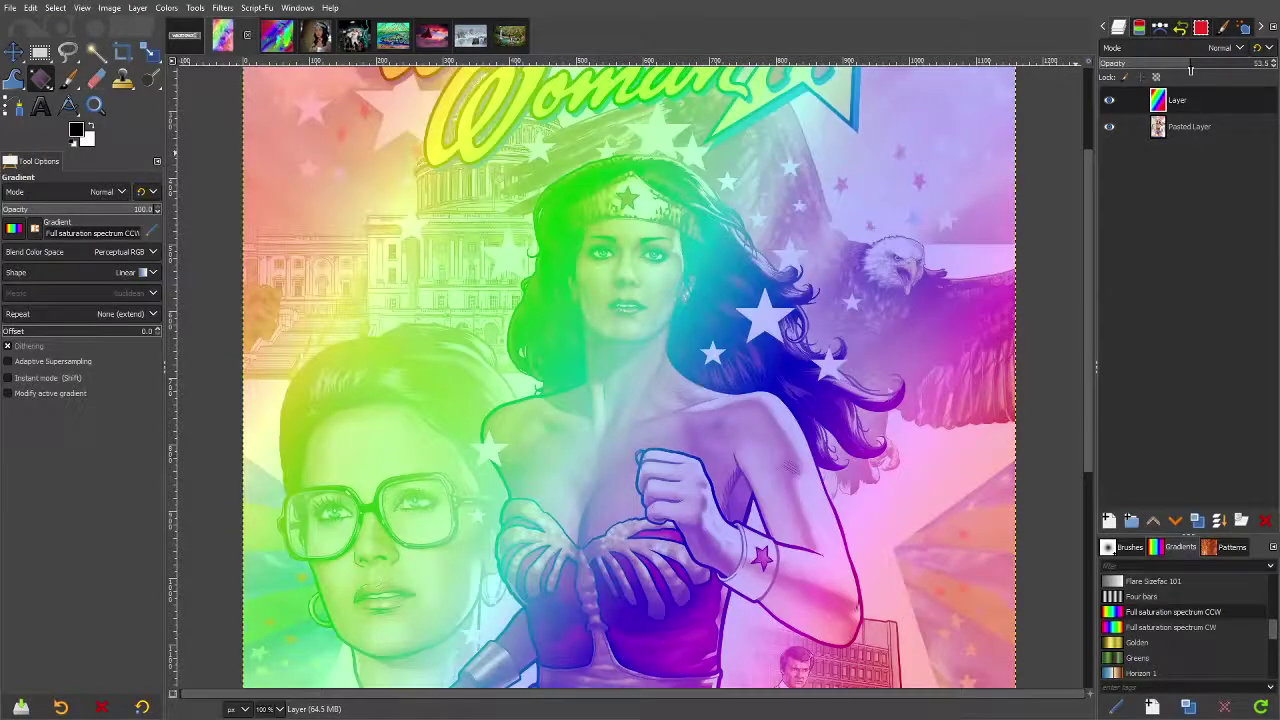
{"action": "left_click_drag", "start_coordinate": [1190, 68], "coordinate": [1272, 66]}
Set the gradient layer's mode to Exclusion and zoom out to the whole cover
{"action": "left_click", "coordinate": [1230, 47]}
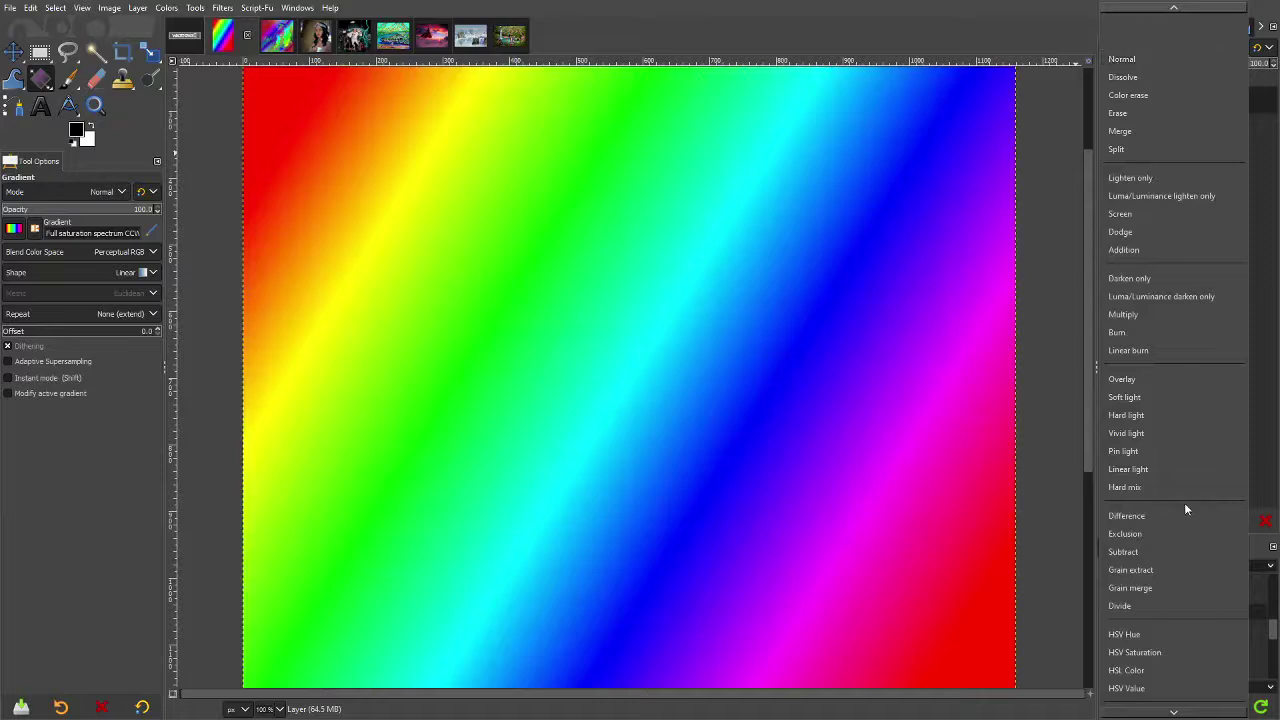
{"action": "left_click", "coordinate": [1141, 535]}
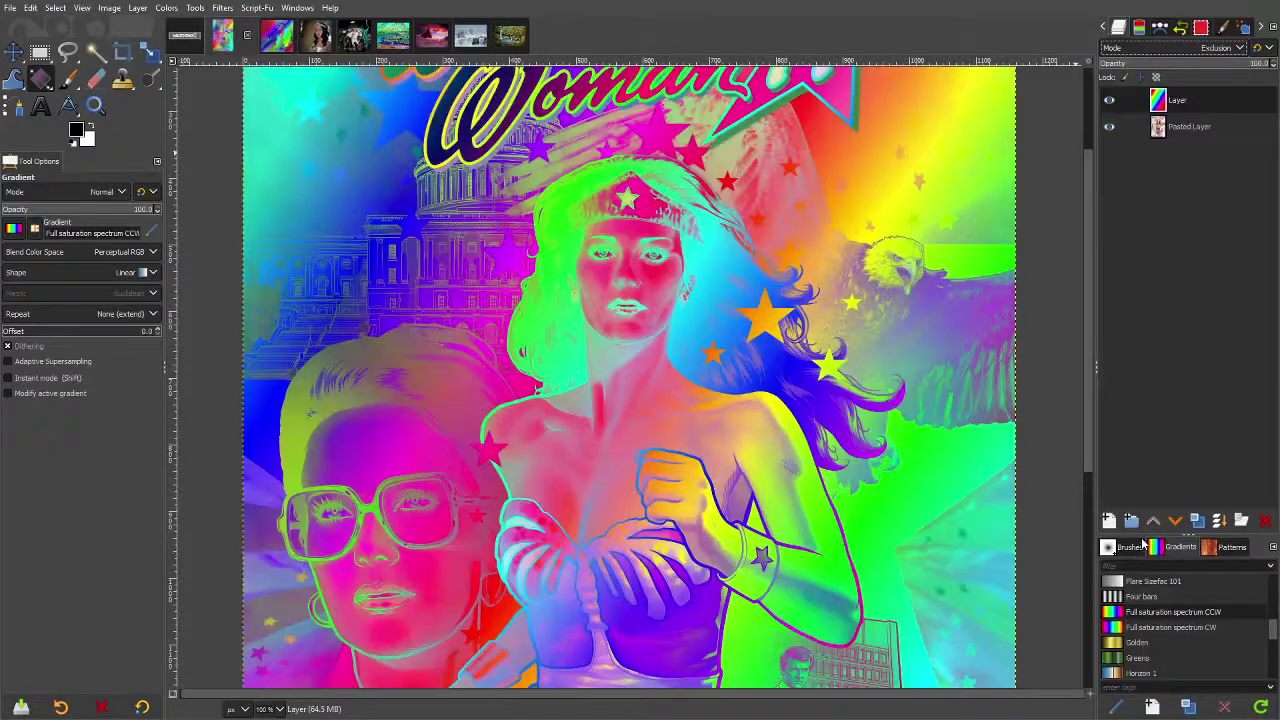
{"action": "key", "text": "minus"}
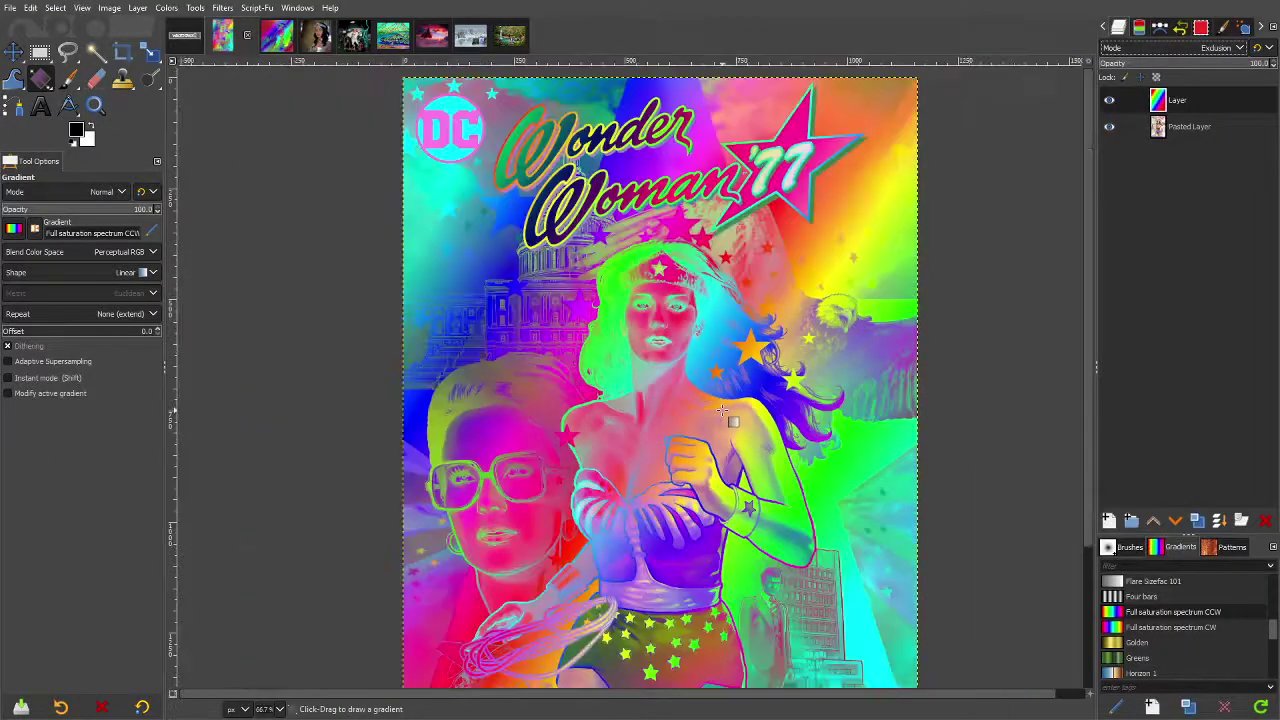
{"action": "scroll", "coordinate": [706, 436], "scroll_direction": "down", "scroll_amount": 2}
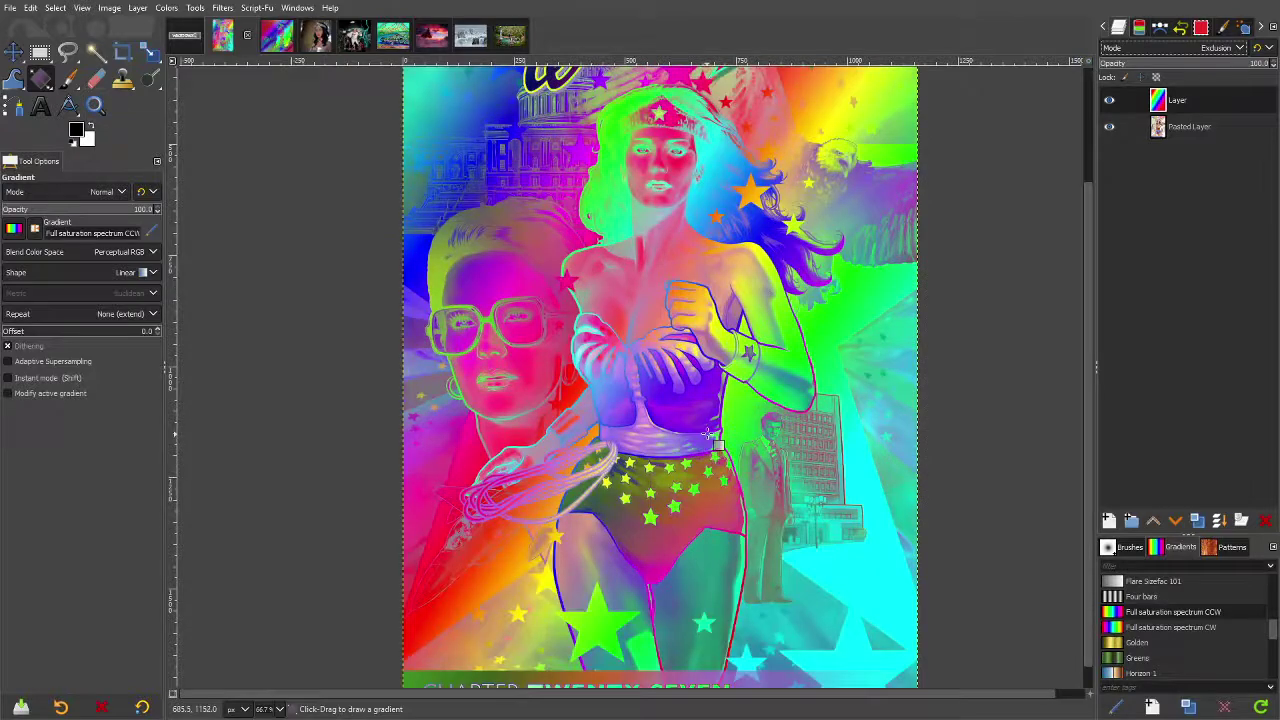
{"action": "scroll", "coordinate": [706, 436], "scroll_direction": "up", "scroll_amount": 2}
{"action": "scroll", "coordinate": [707, 434], "scroll_direction": "down", "scroll_amount": 3}
{"action": "key", "text": "minus"}
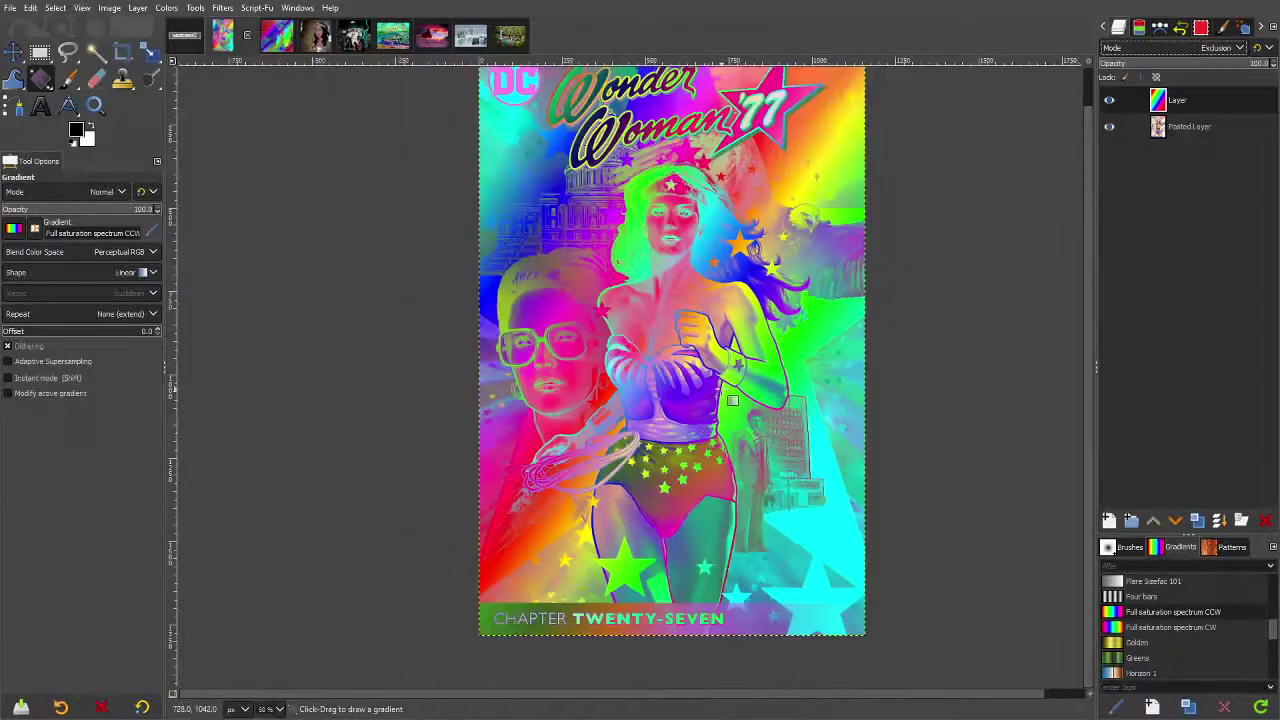
{"action": "scroll", "coordinate": [722, 388], "scroll_direction": "up", "scroll_amount": 1}
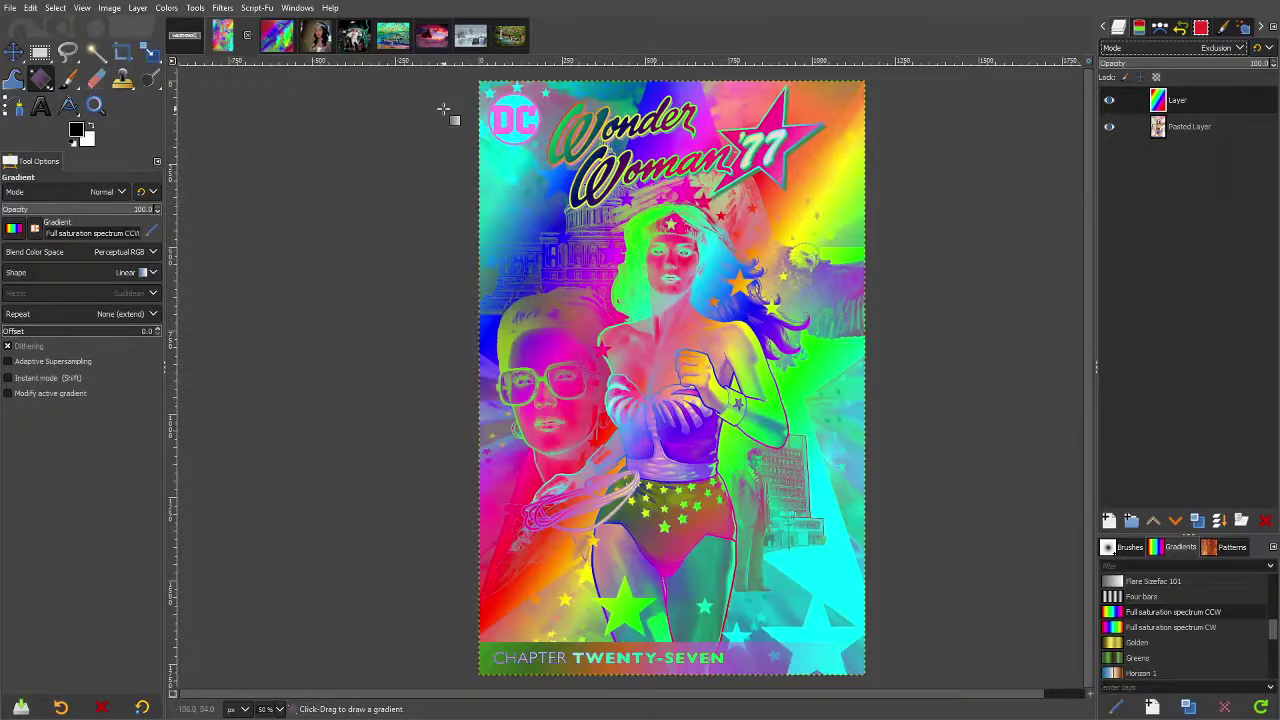
Flip between the rainbow composite and the original wonder2.jpg photo to compare them
{"action": "left_click", "coordinate": [311, 39]}
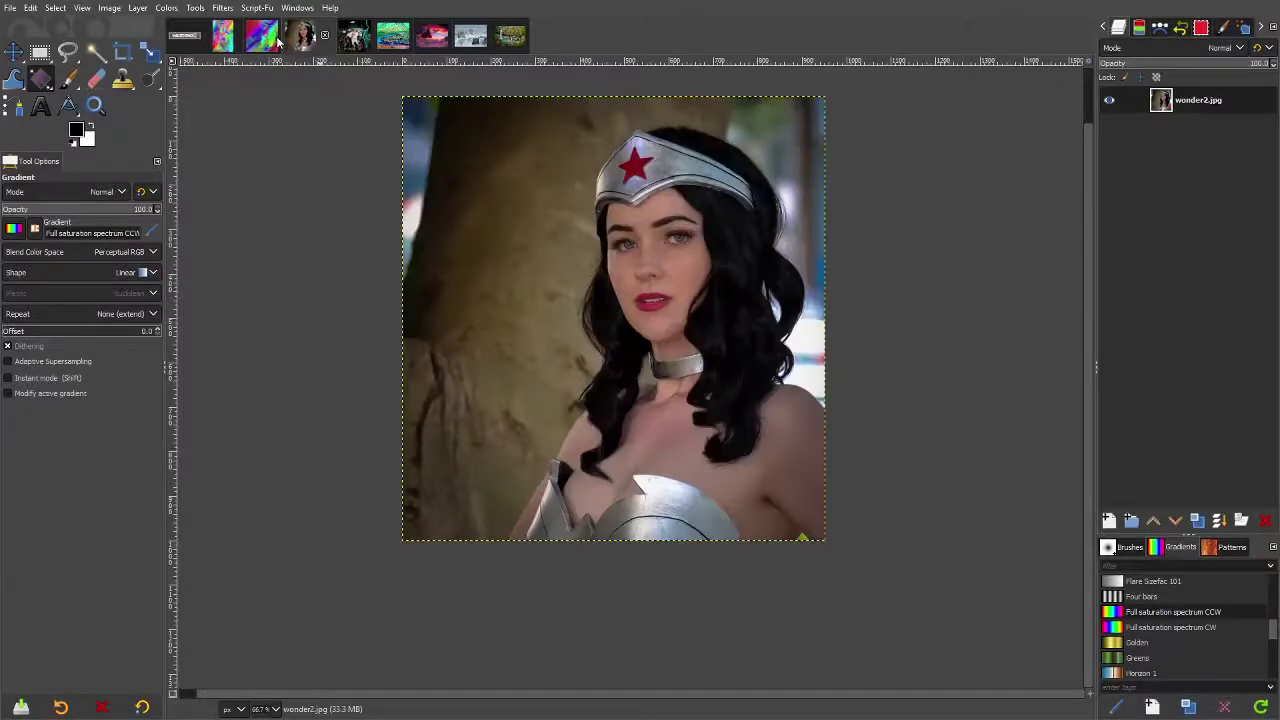
{"action": "left_click", "coordinate": [277, 40]}
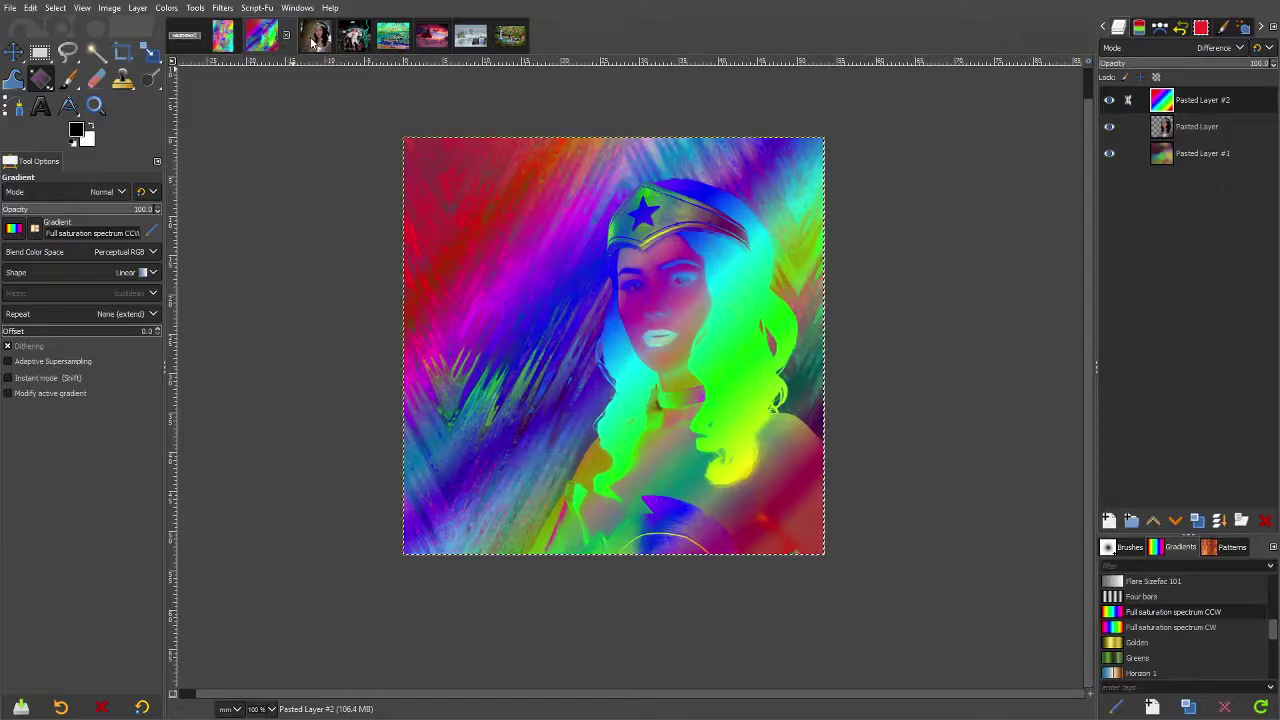
{"action": "left_click", "coordinate": [311, 39]}
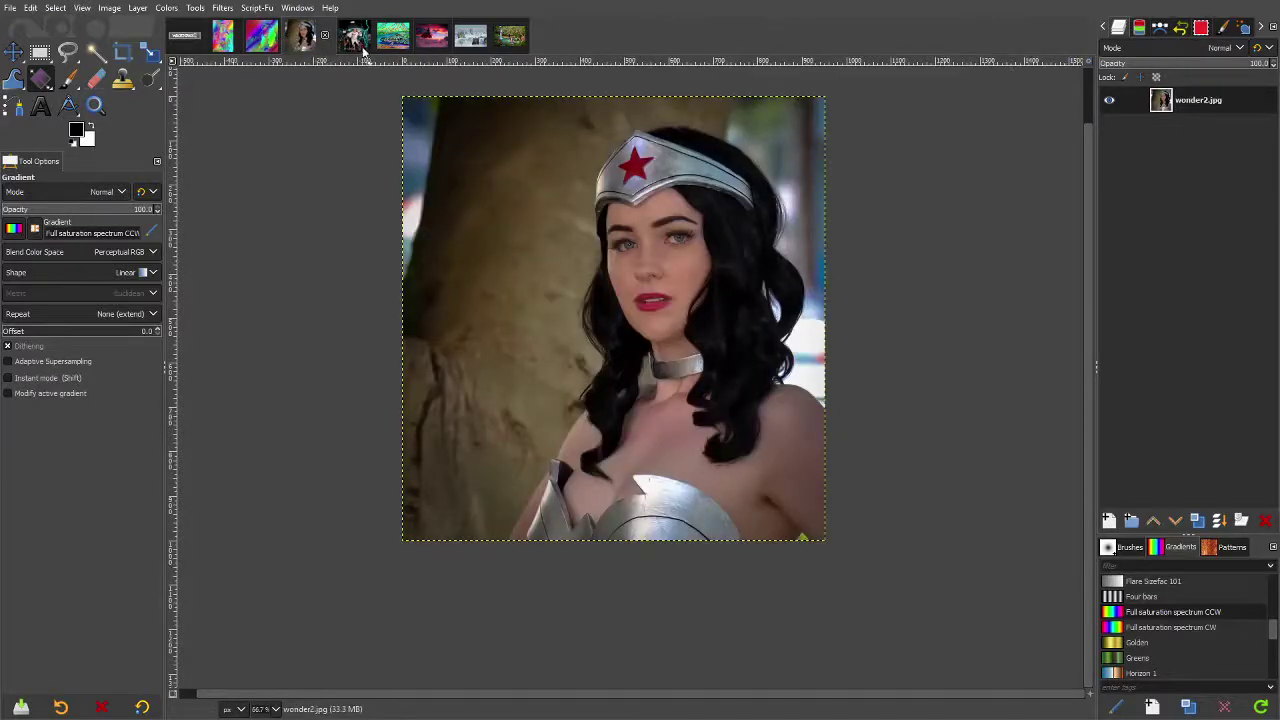
{"action": "left_click", "coordinate": [262, 37]}
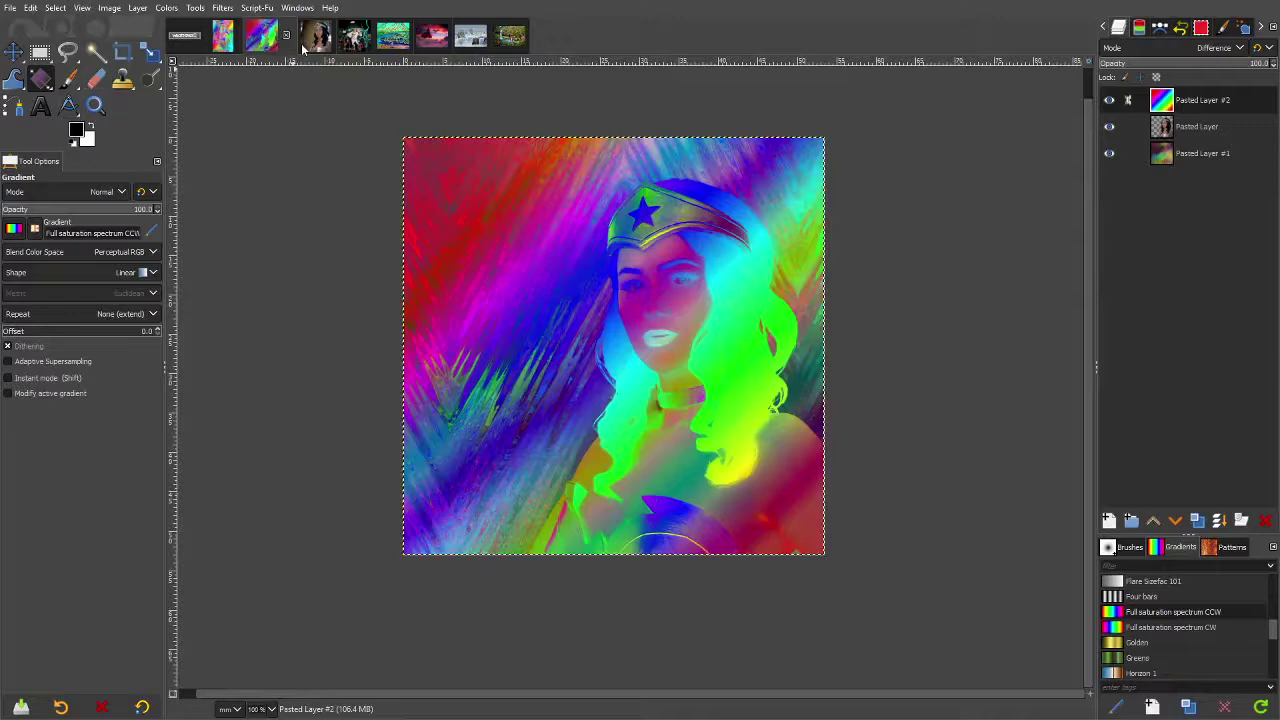
{"action": "scroll", "coordinate": [568, 280], "scroll_direction": "up", "scroll_amount": 1}
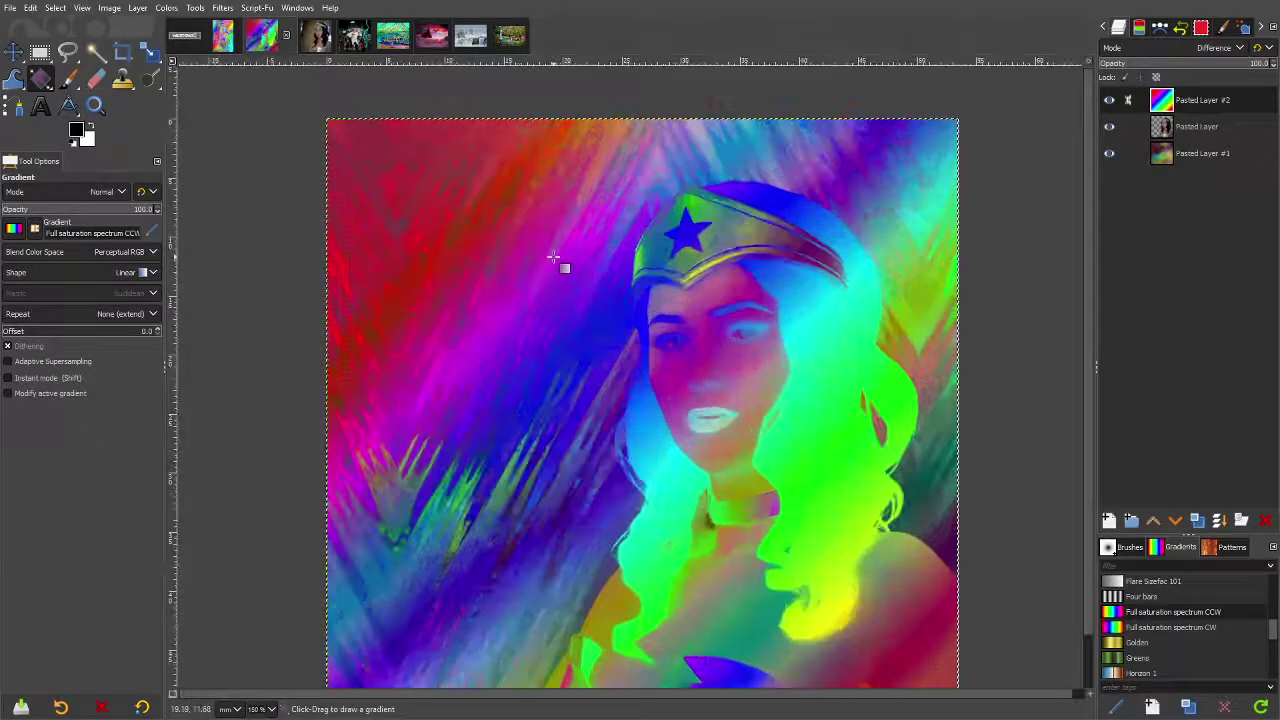
{"action": "scroll", "coordinate": [560, 262], "scroll_direction": "down", "scroll_amount": 1}
{"action": "left_click", "coordinate": [316, 40]}
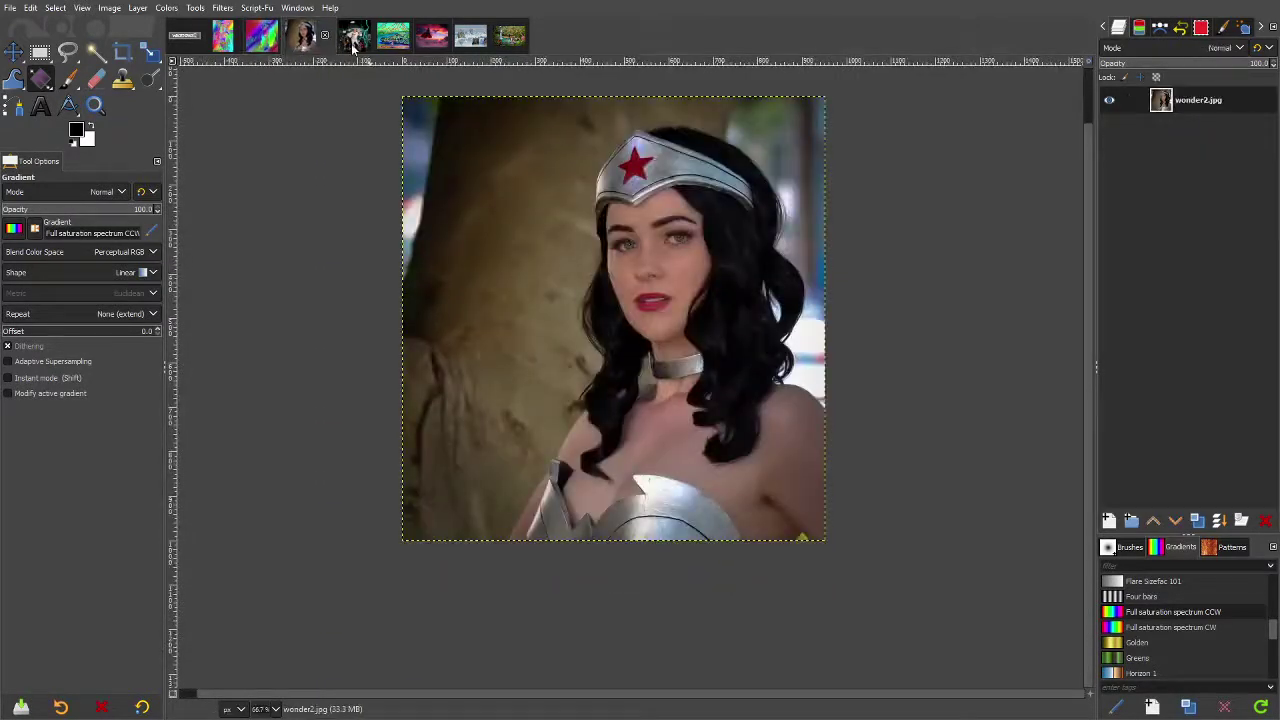
On the lightning composite, toggle Visible #2 on and off, leaving the rainbow layer visible
{"action": "left_click", "coordinate": [353, 40]}
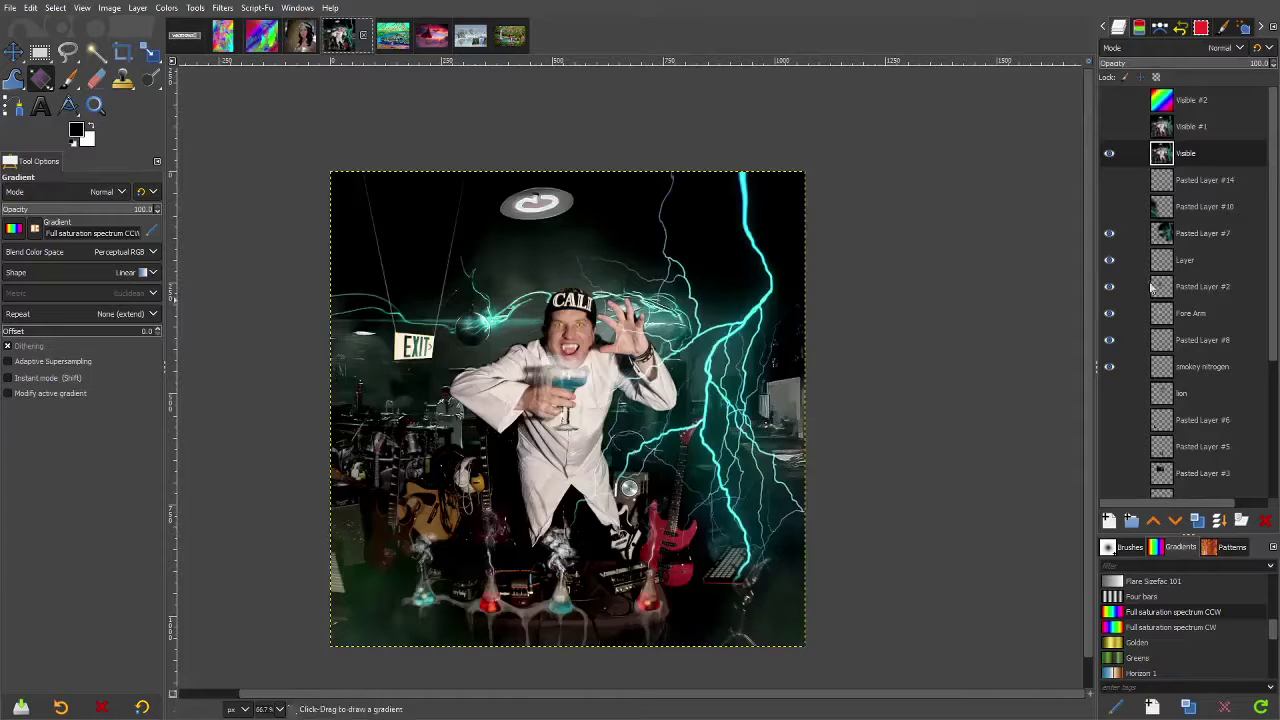
{"action": "left_click", "coordinate": [1109, 101]}
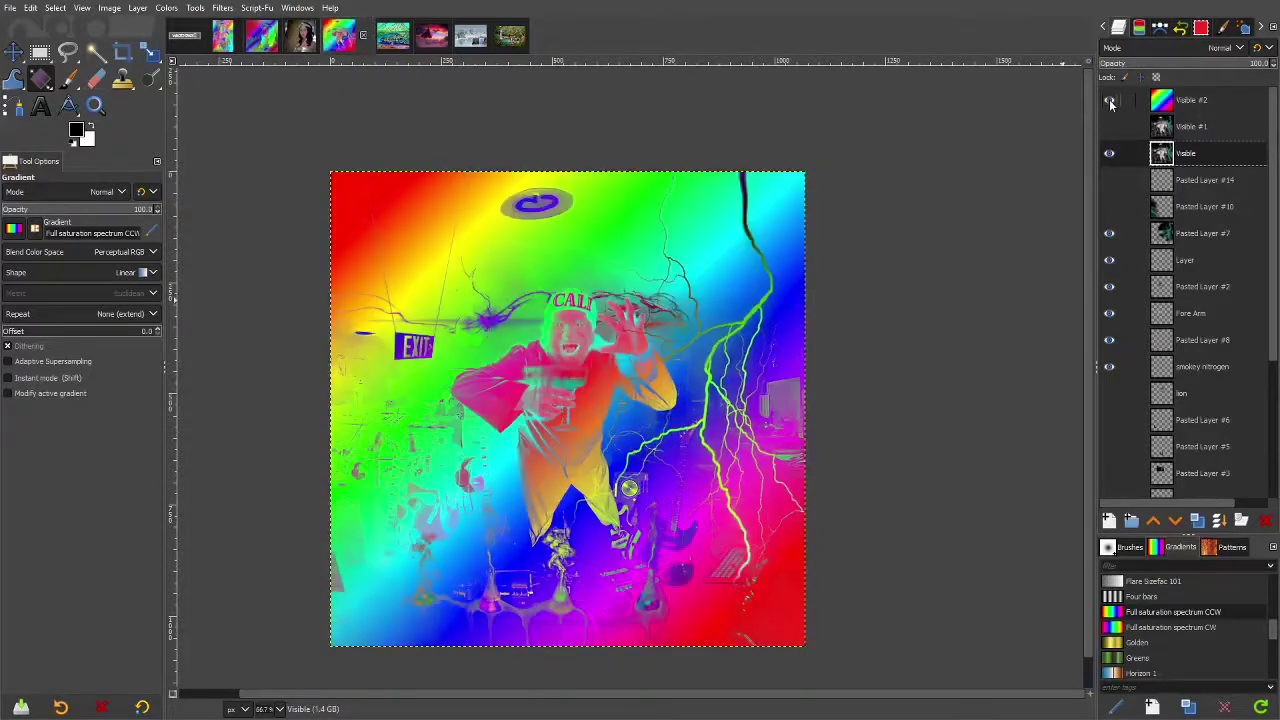
{"action": "left_click", "coordinate": [1109, 101]}
{"action": "left_click", "coordinate": [1109, 101]}
{"action": "left_click", "coordinate": [1109, 101]}
{"action": "left_click", "coordinate": [1109, 101]}
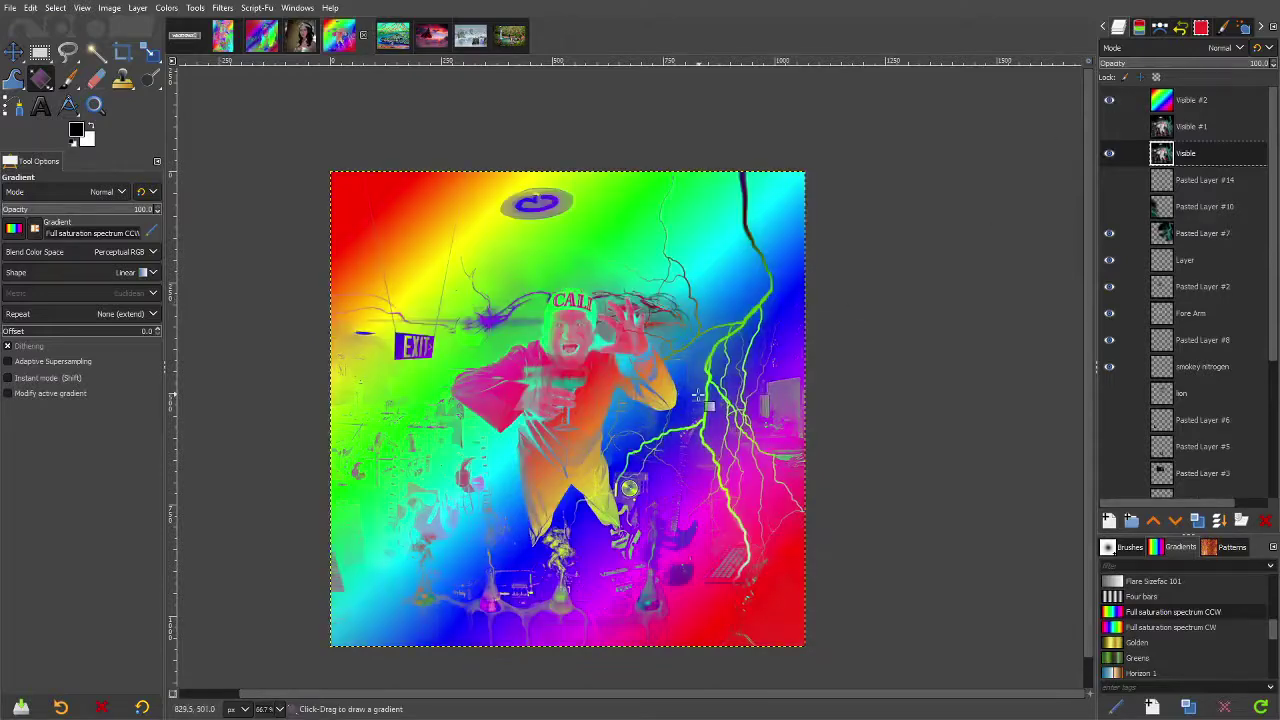
{"action": "key", "text": "1"}
{"action": "key", "text": "minus"}
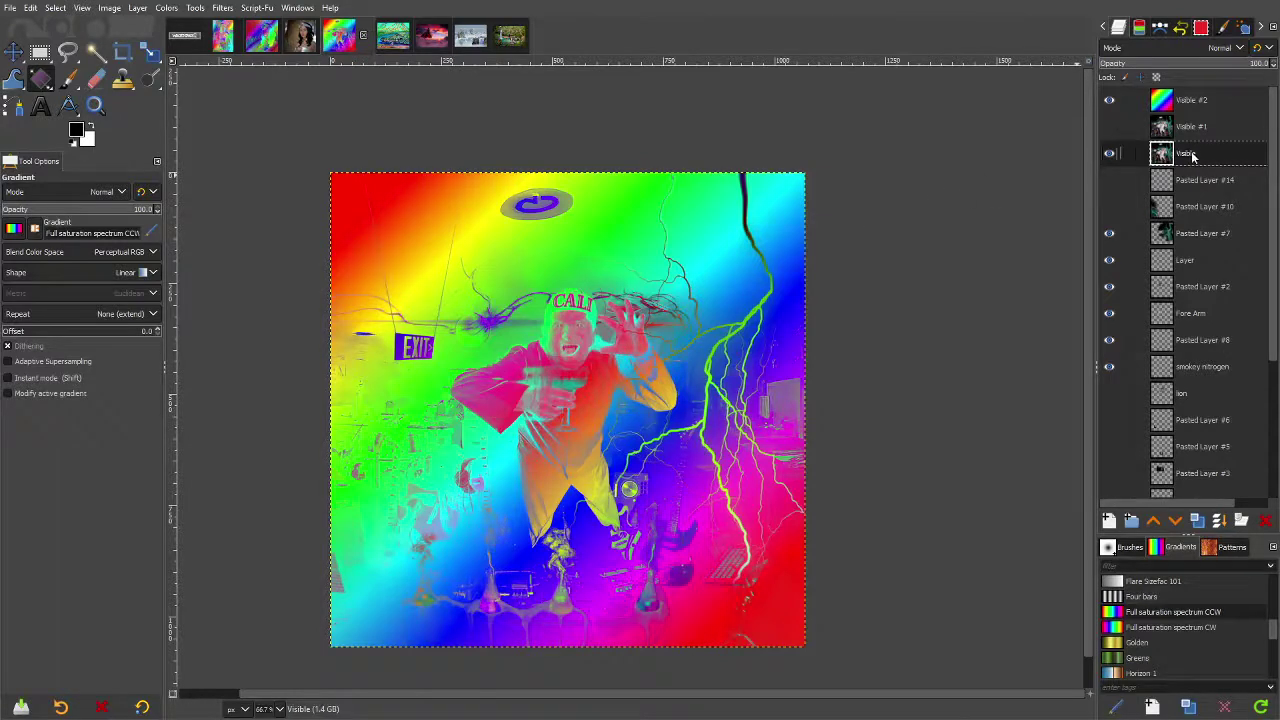
Open the Colors menu, dismiss it once, then reopen it to reach Levels
{"action": "left_click", "coordinate": [172, 10]}
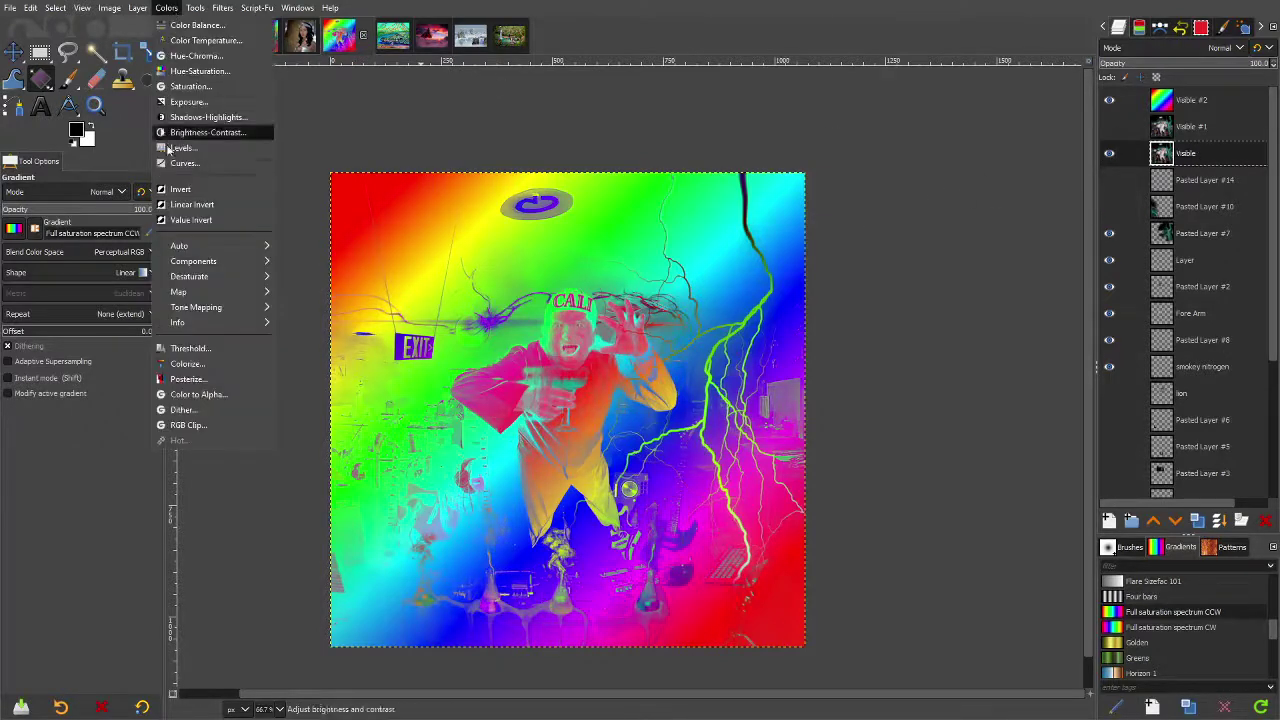
{"action": "left_click", "coordinate": [1266, 164]}
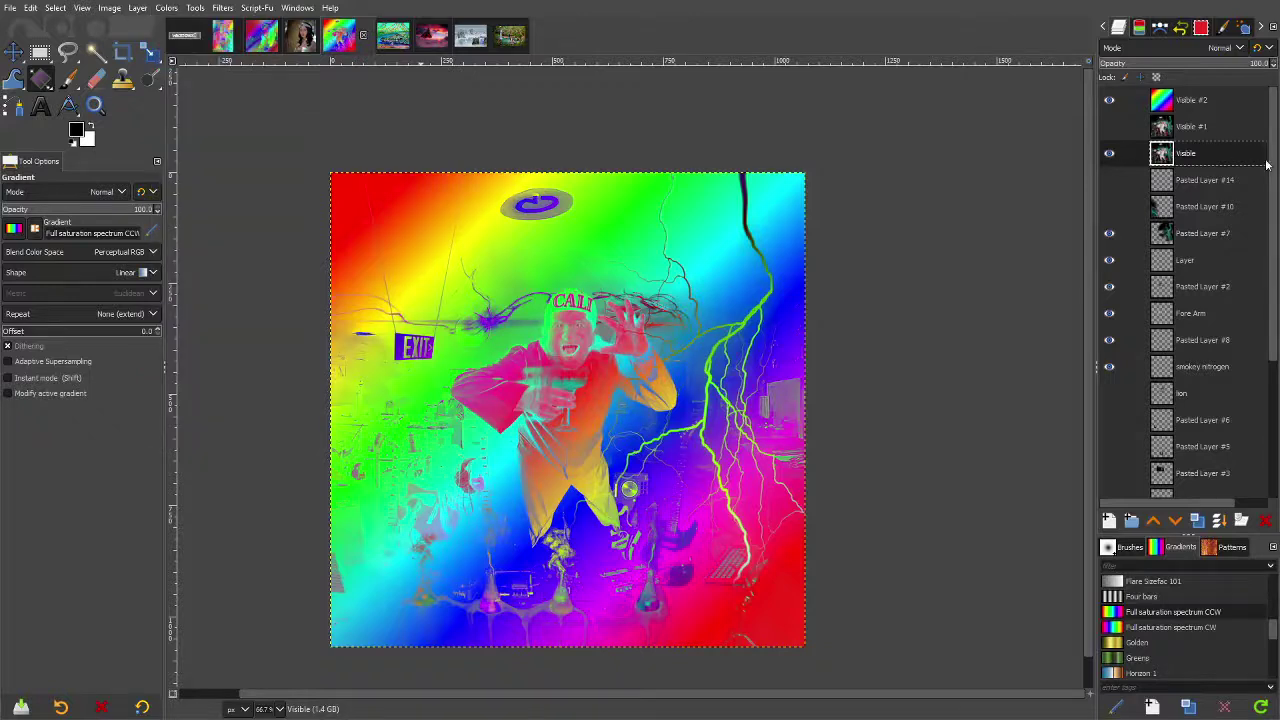
{"action": "left_click", "coordinate": [166, 8]}
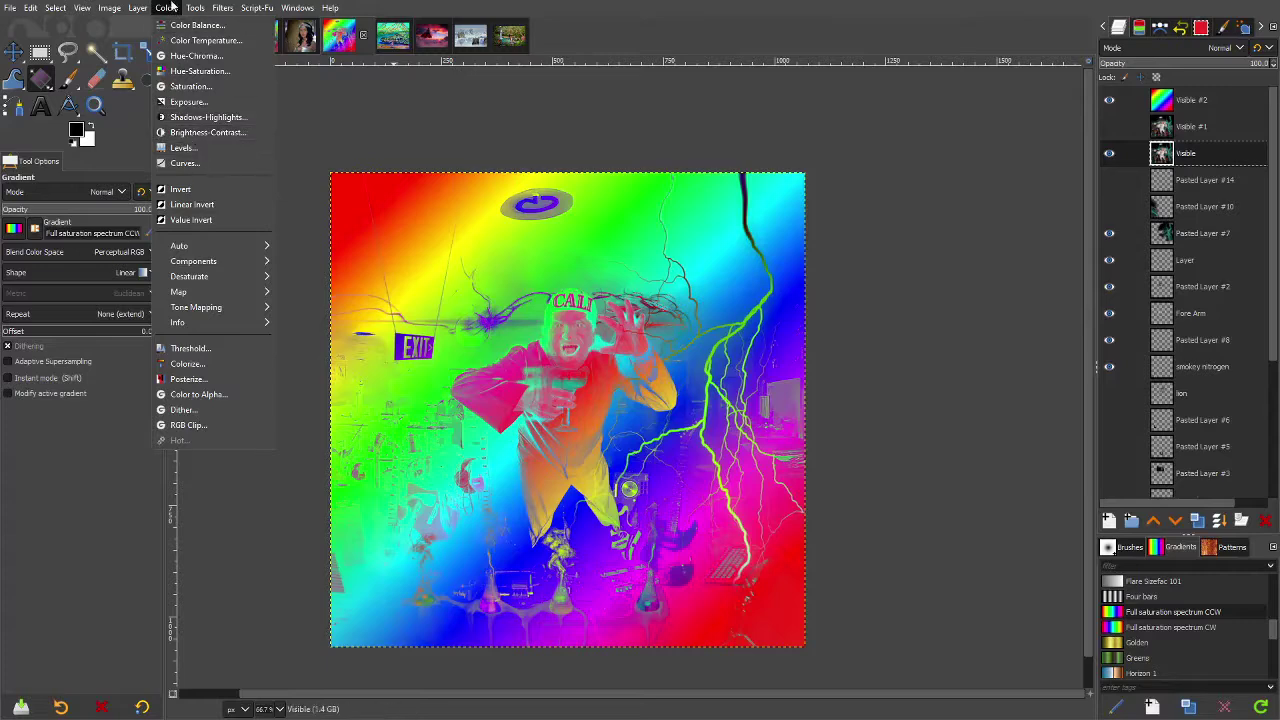
Open Levels, compare log and linear histograms, and drag the white input level to 202
{"action": "left_click", "coordinate": [180, 148]}
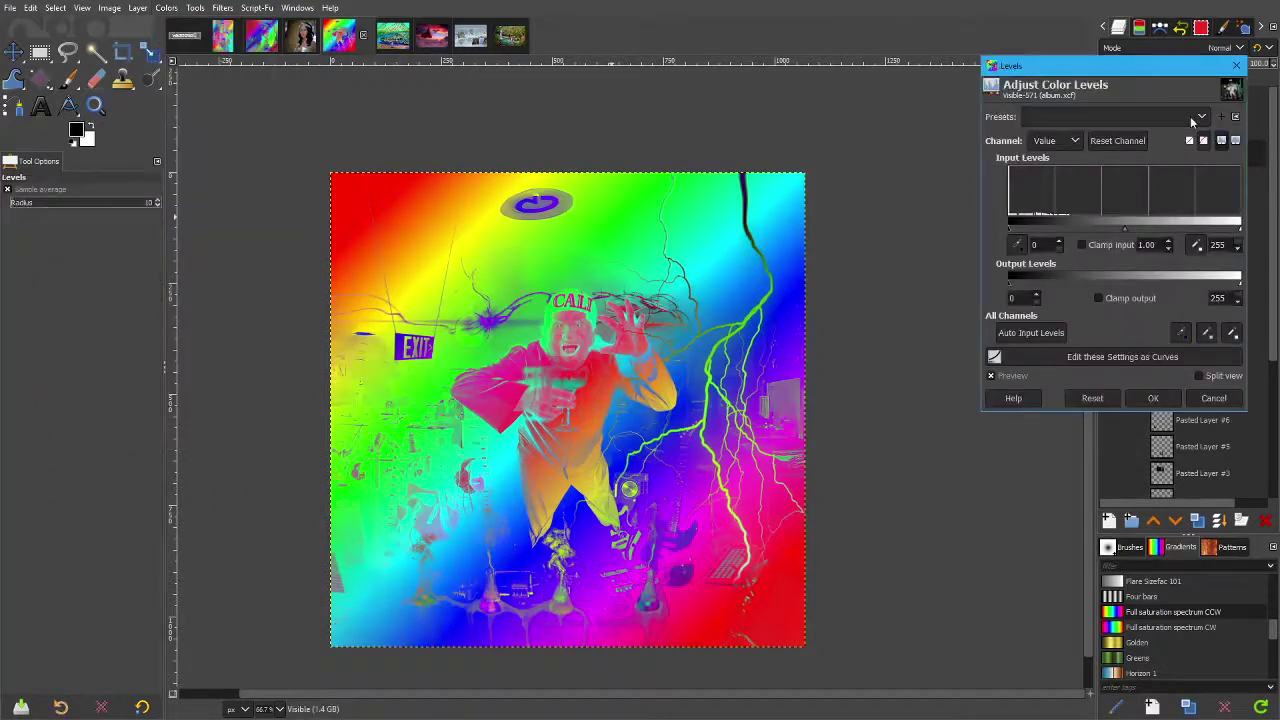
{"action": "left_click_drag", "start_coordinate": [1120, 75], "coordinate": [911, 127]}
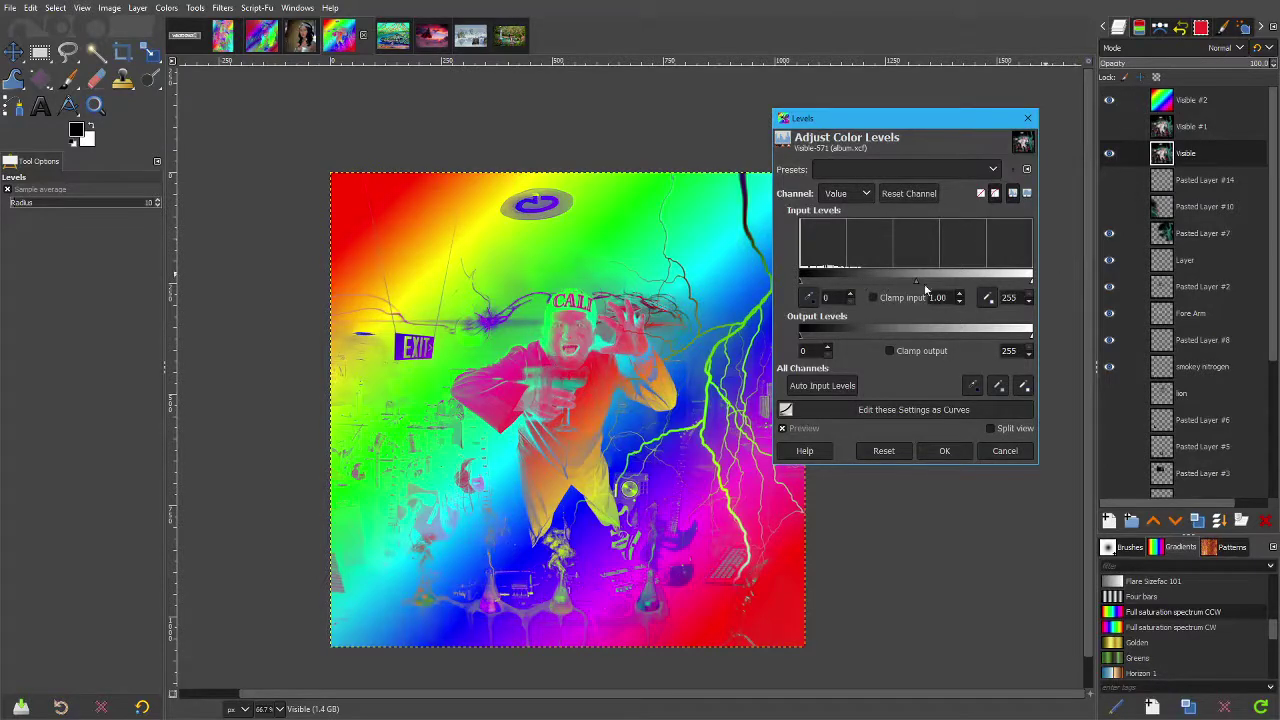
{"action": "left_click", "coordinate": [1026, 195]}
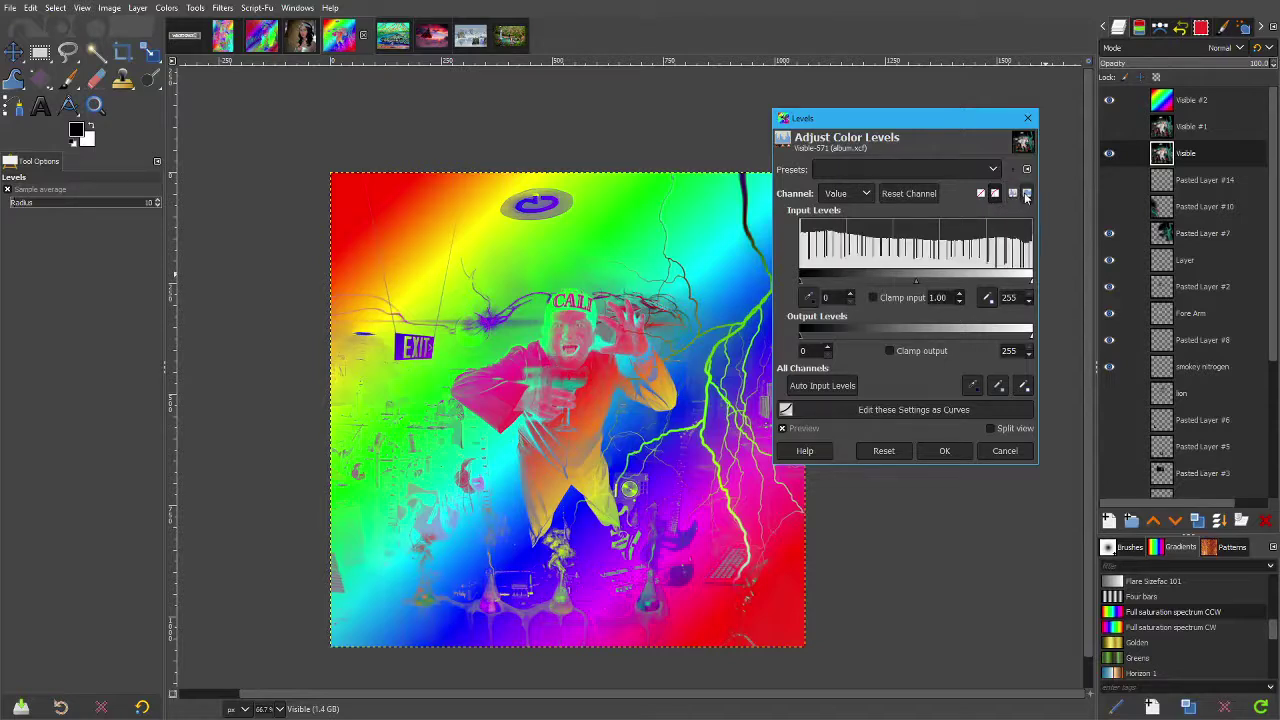
{"action": "left_click", "coordinate": [1013, 196]}
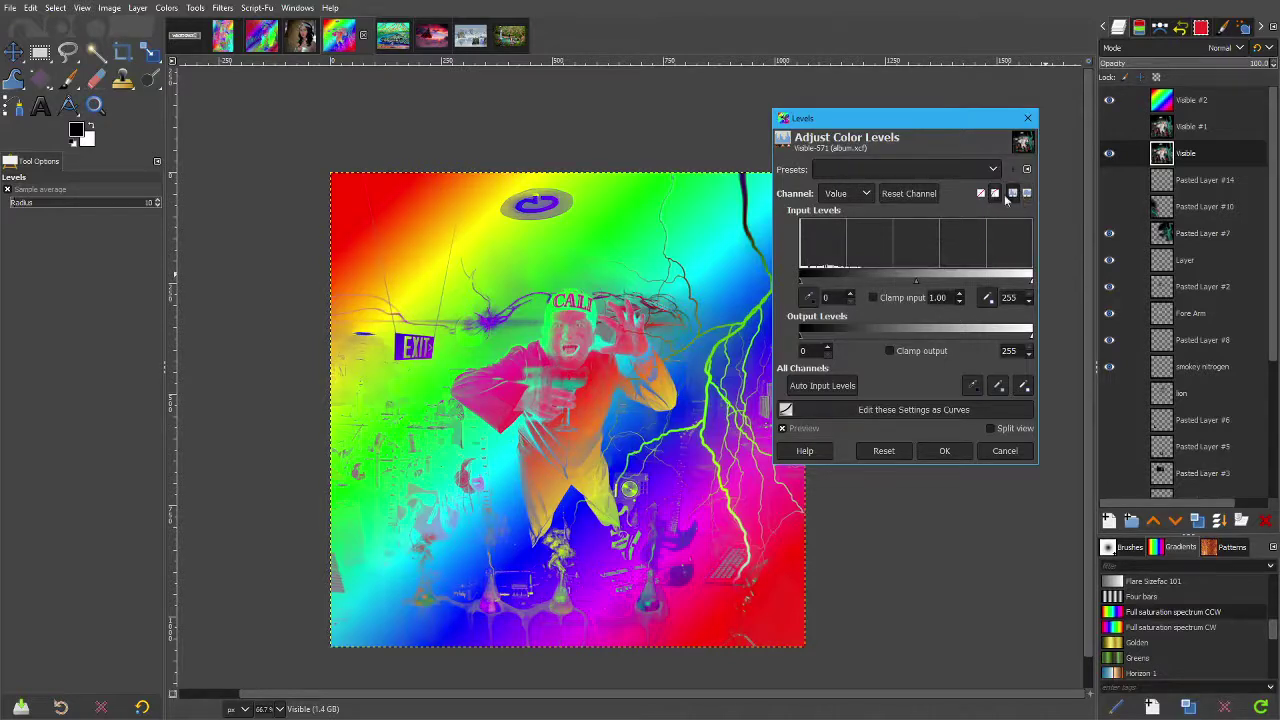
{"action": "left_click", "coordinate": [1026, 195]}
{"action": "left_click", "coordinate": [1013, 196]}
{"action": "left_click_drag", "start_coordinate": [1026, 286], "coordinate": [1104, 288]}
{"action": "left_click_drag", "start_coordinate": [998, 278], "coordinate": [1031, 280]}
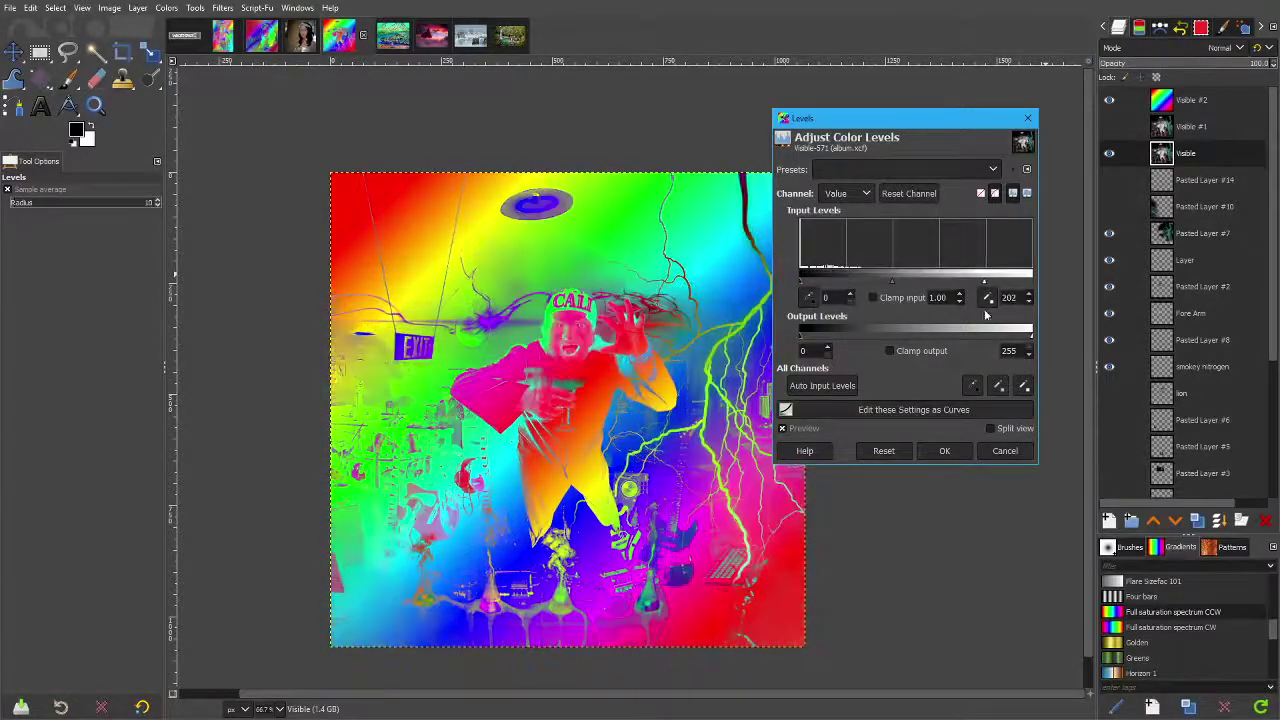
Cancel Levels, switch to the crocodile painting, and add transparent Layer #2 above Pasted Layer #2
{"action": "left_click", "coordinate": [1005, 450]}
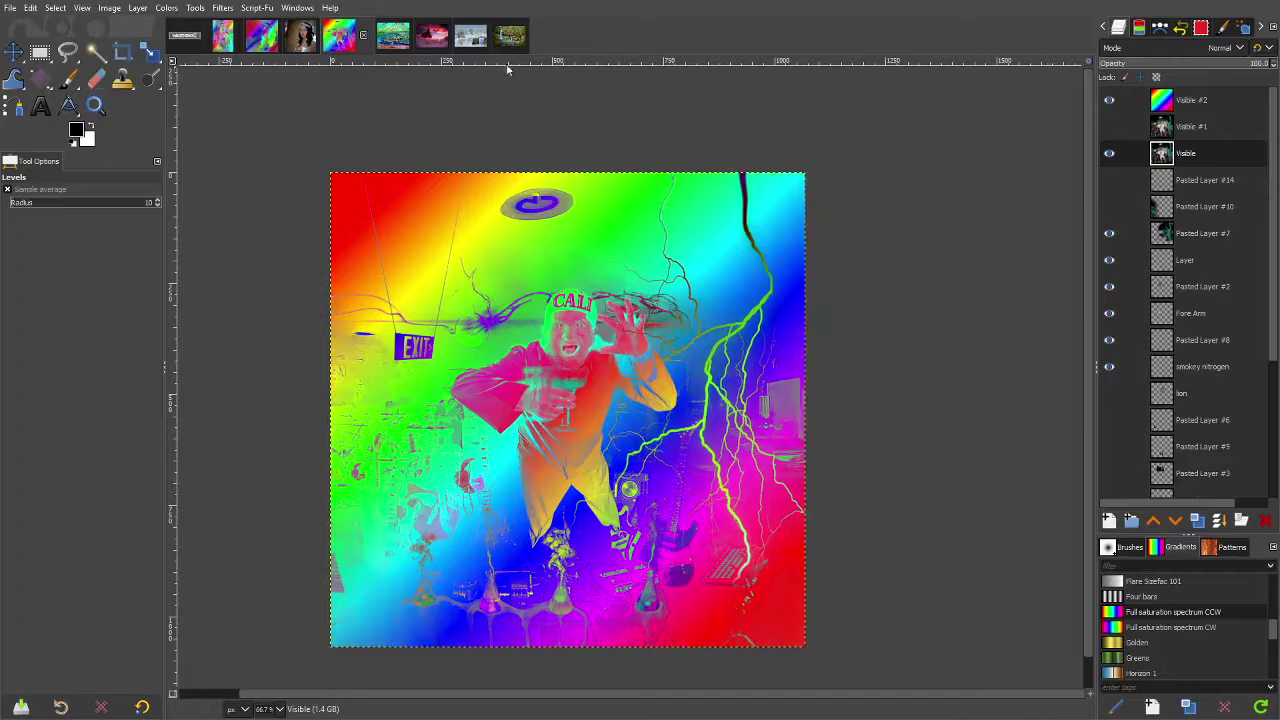
{"action": "left_click", "coordinate": [394, 38]}
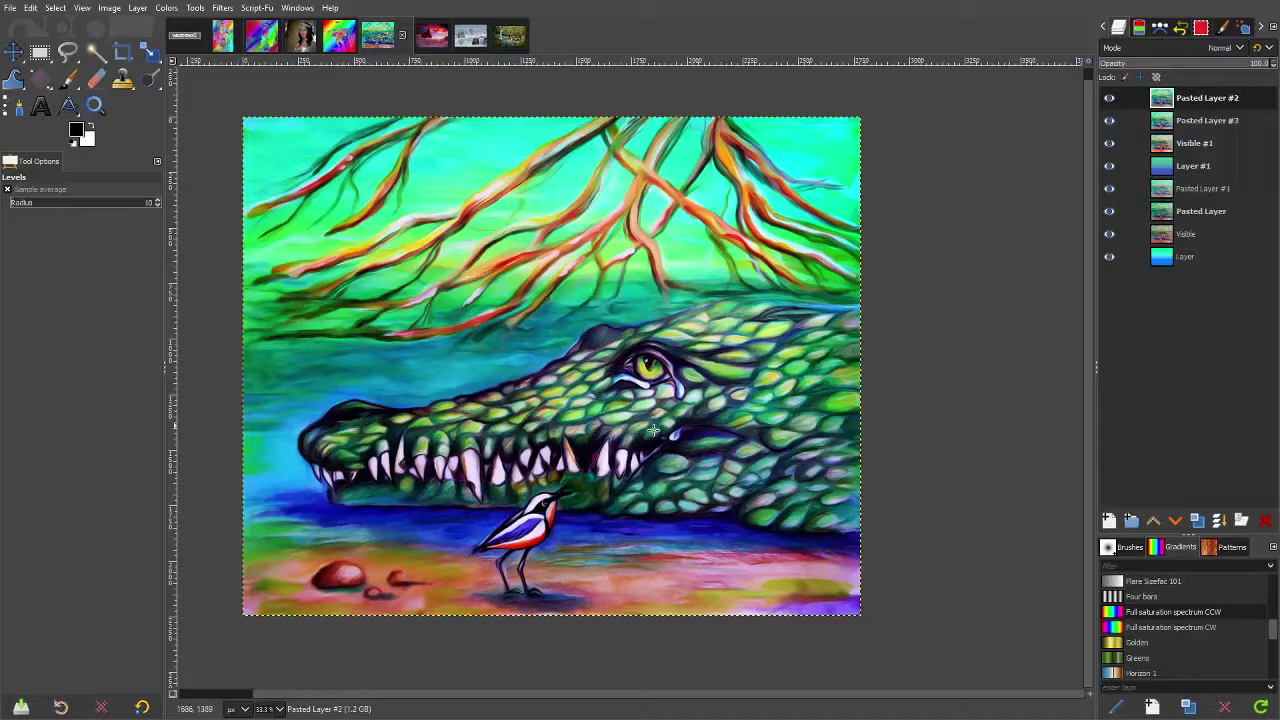
{"action": "right_click", "coordinate": [1210, 100]}
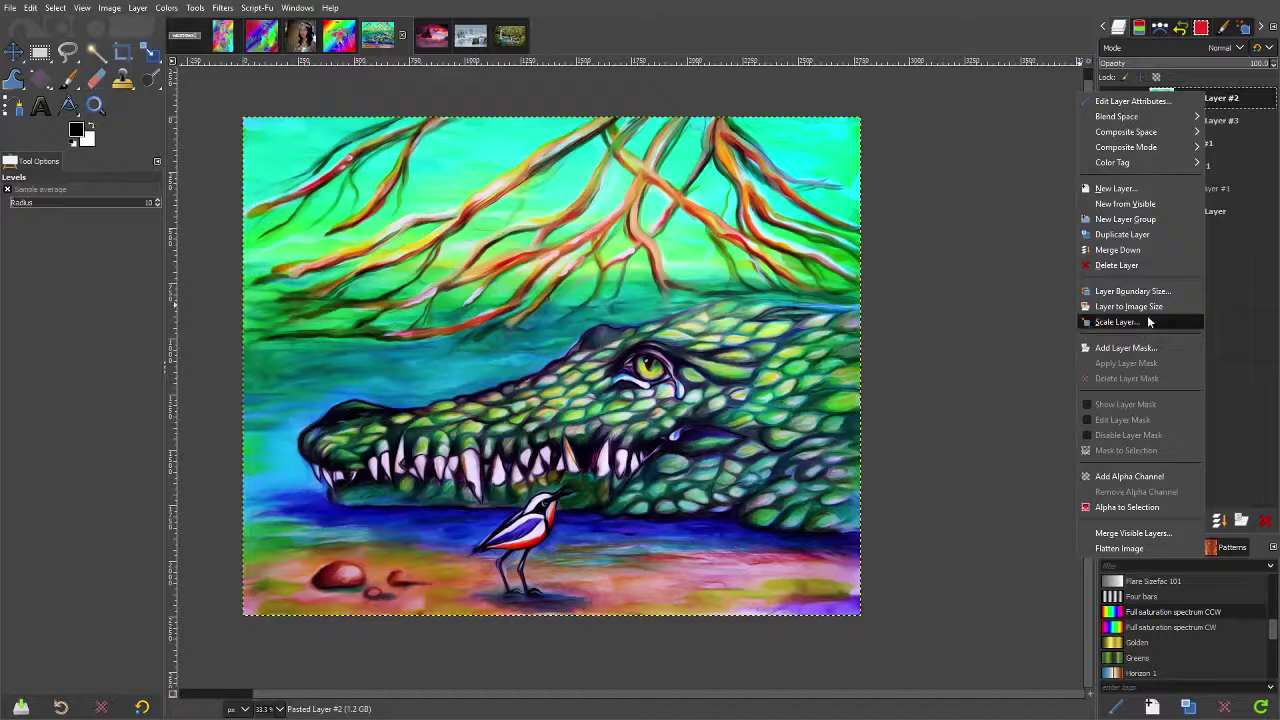
{"action": "left_click", "coordinate": [1222, 270]}
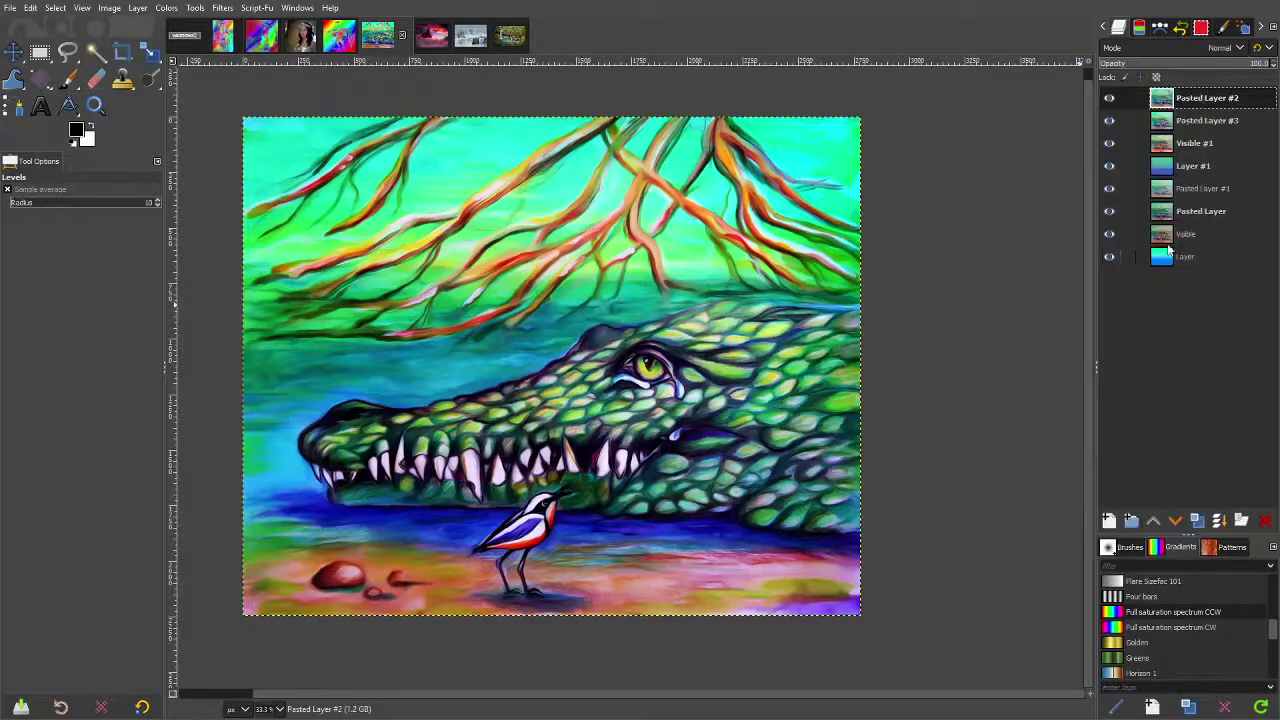
{"action": "right_click", "coordinate": [1200, 97]}
{"action": "left_click", "coordinate": [1115, 190]}
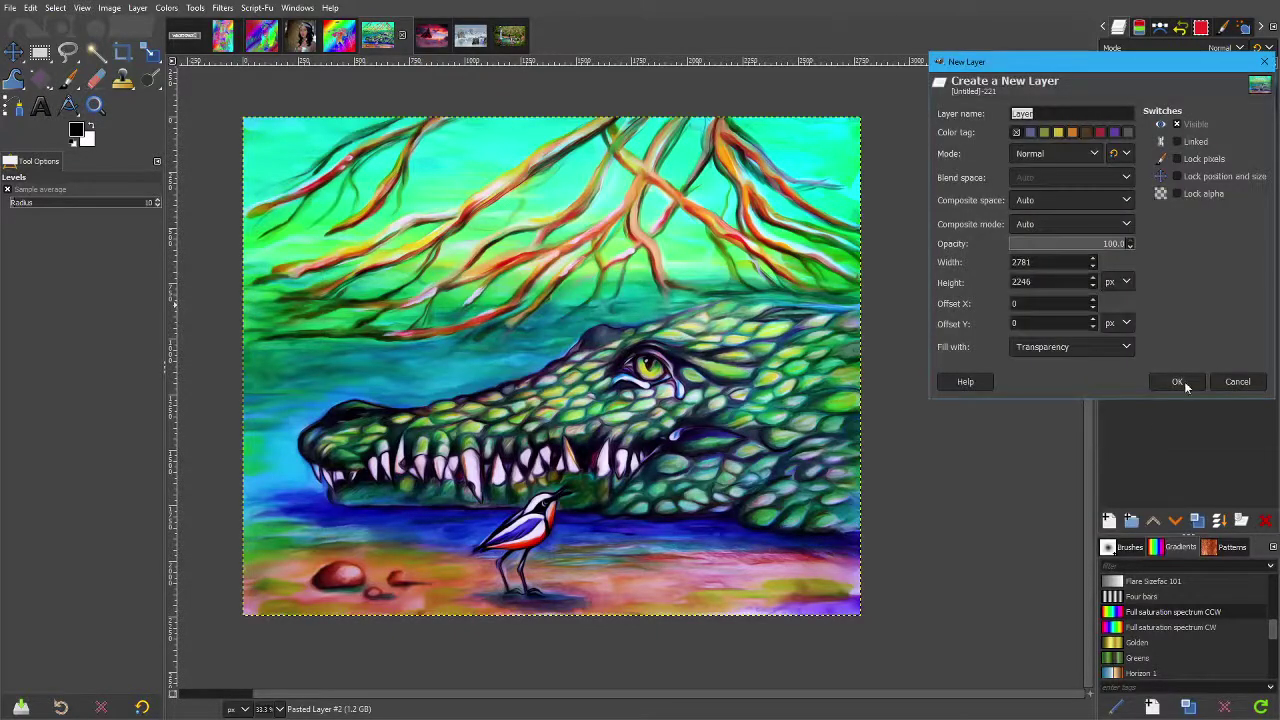
{"action": "left_click", "coordinate": [1179, 379]}
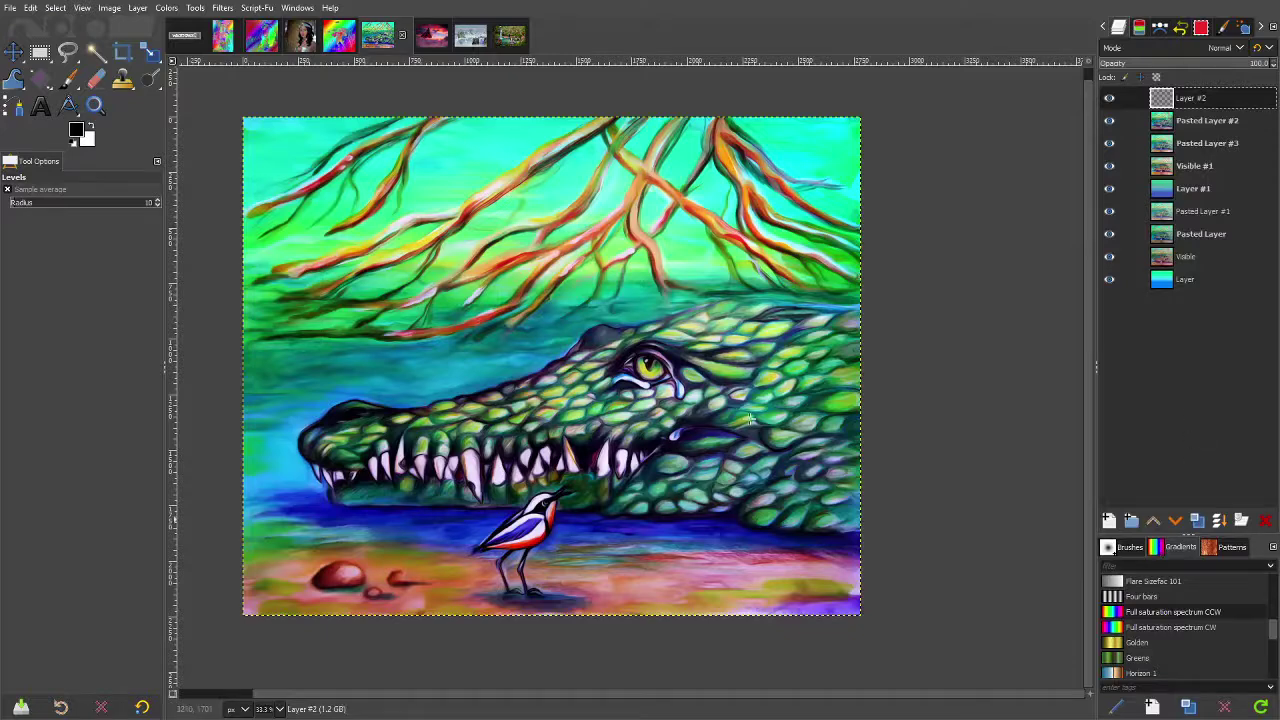
Fill the new layer with a diagonal rainbow gradient using the Gradient tool
{"action": "left_click", "coordinate": [18, 80]}
{"action": "left_click_drag", "start_coordinate": [312, 187], "coordinate": [785, 515]}
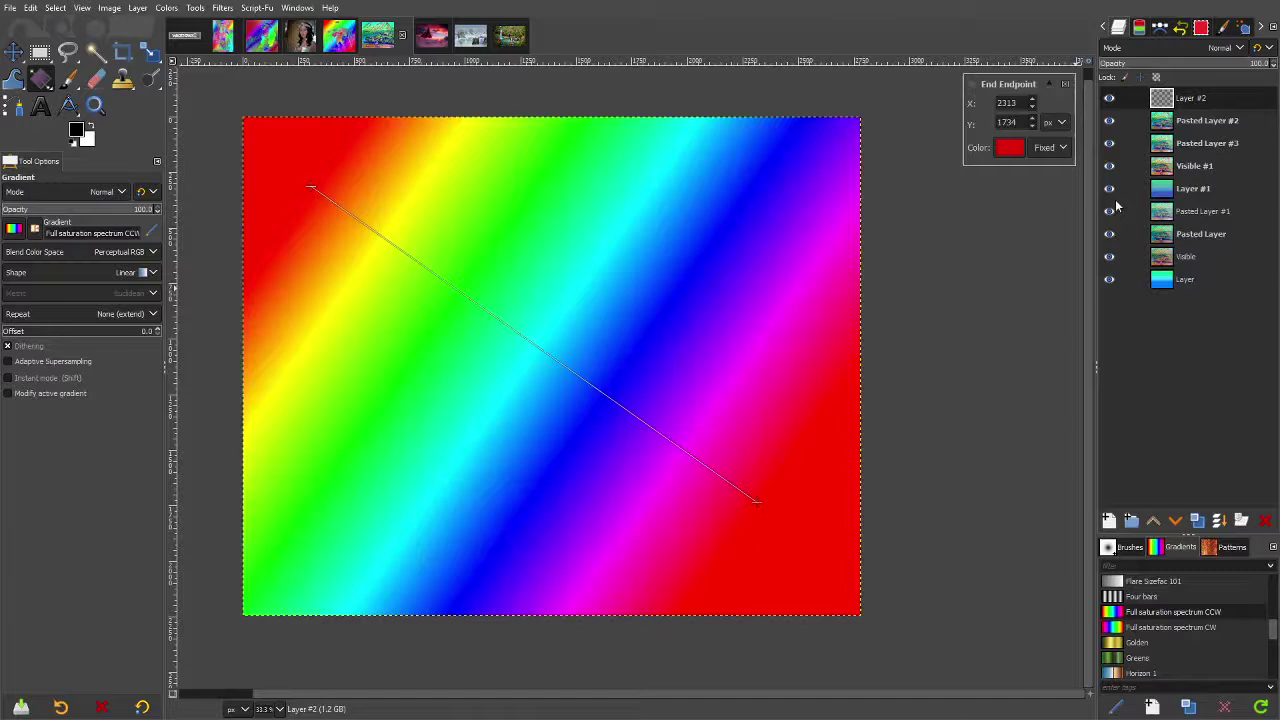
{"action": "key", "text": "Return"}
Try Exclusion for the rainbow layer's mode, then settle on Difference
{"action": "left_click", "coordinate": [1230, 49]}
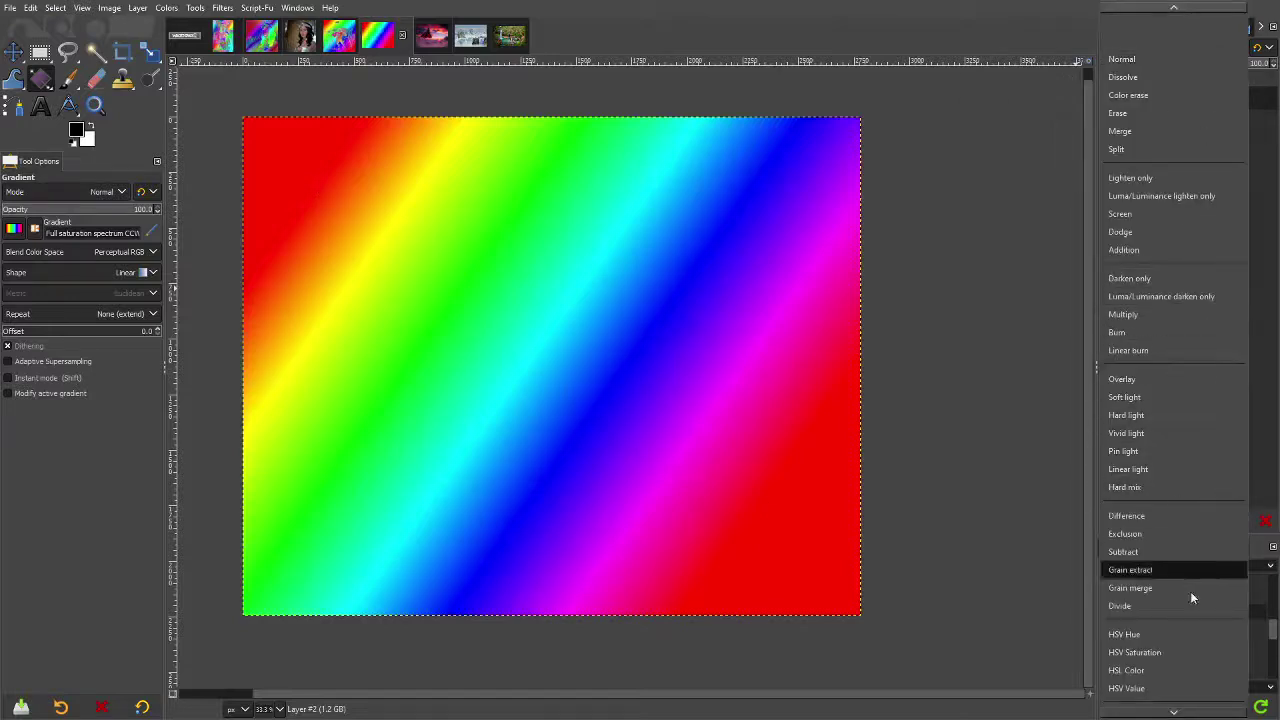
{"action": "left_click", "coordinate": [1173, 534]}
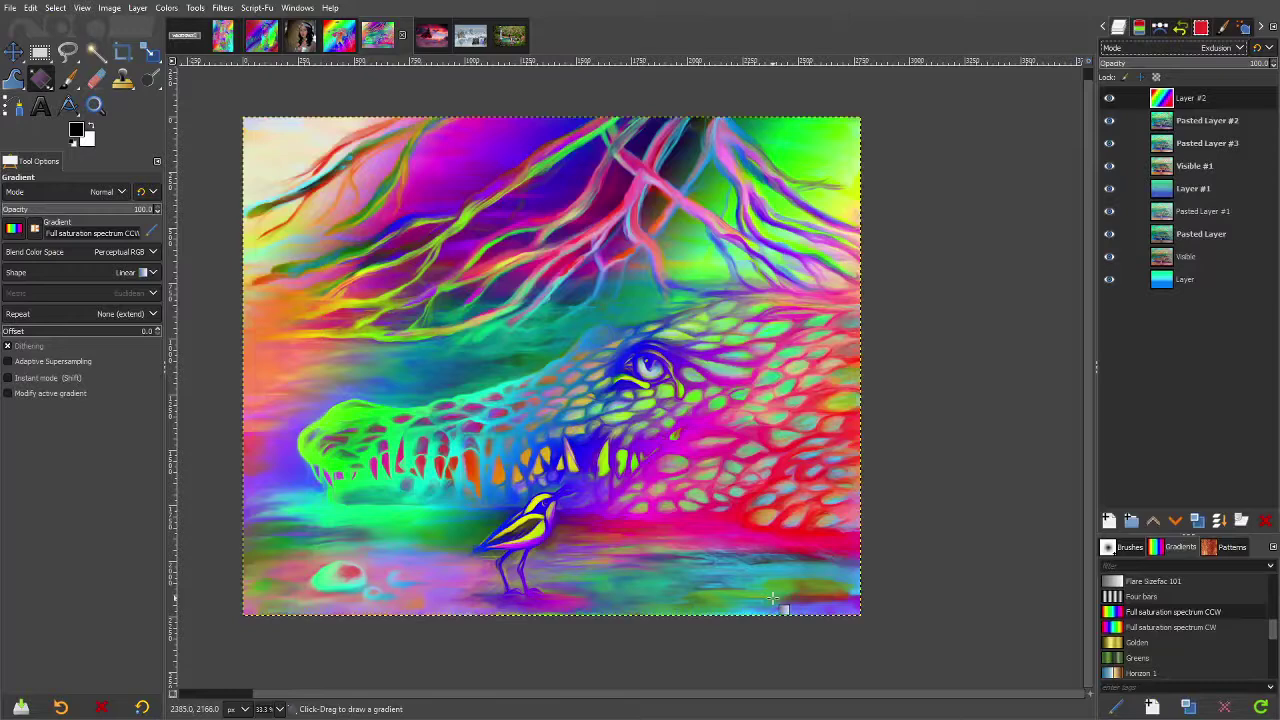
{"action": "left_click", "coordinate": [1236, 49]}
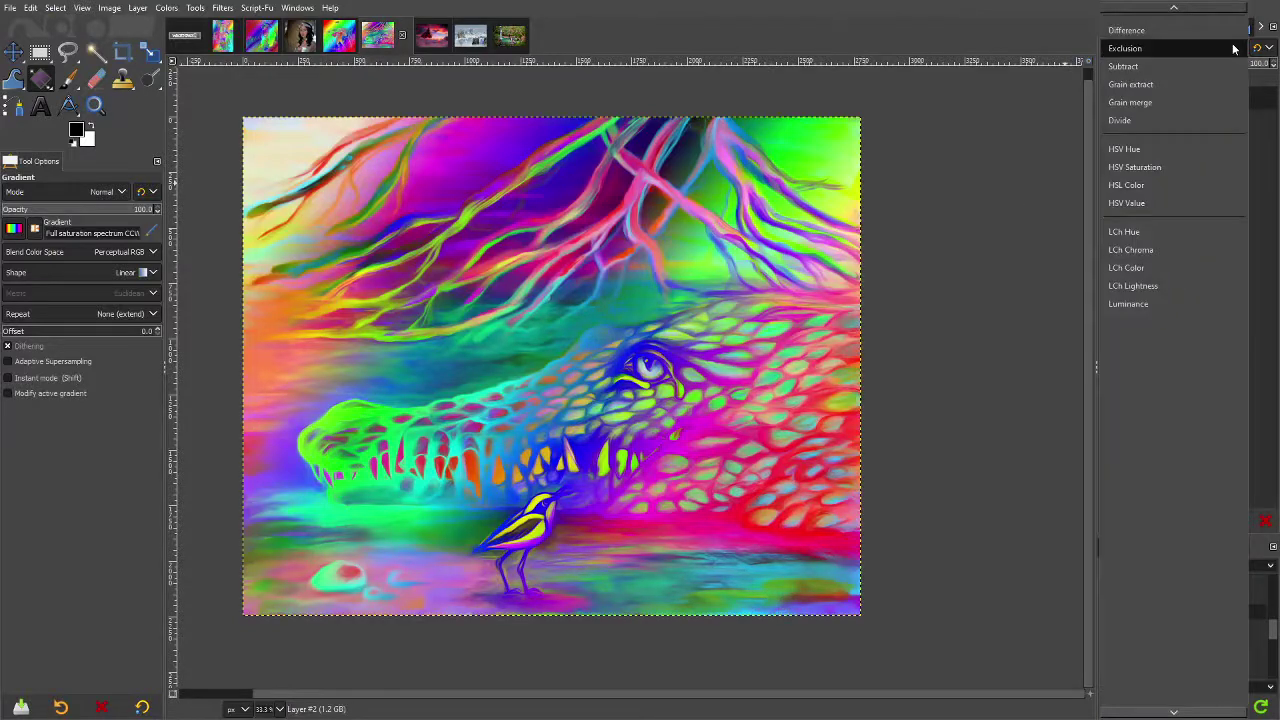
{"action": "left_click", "coordinate": [1139, 33]}
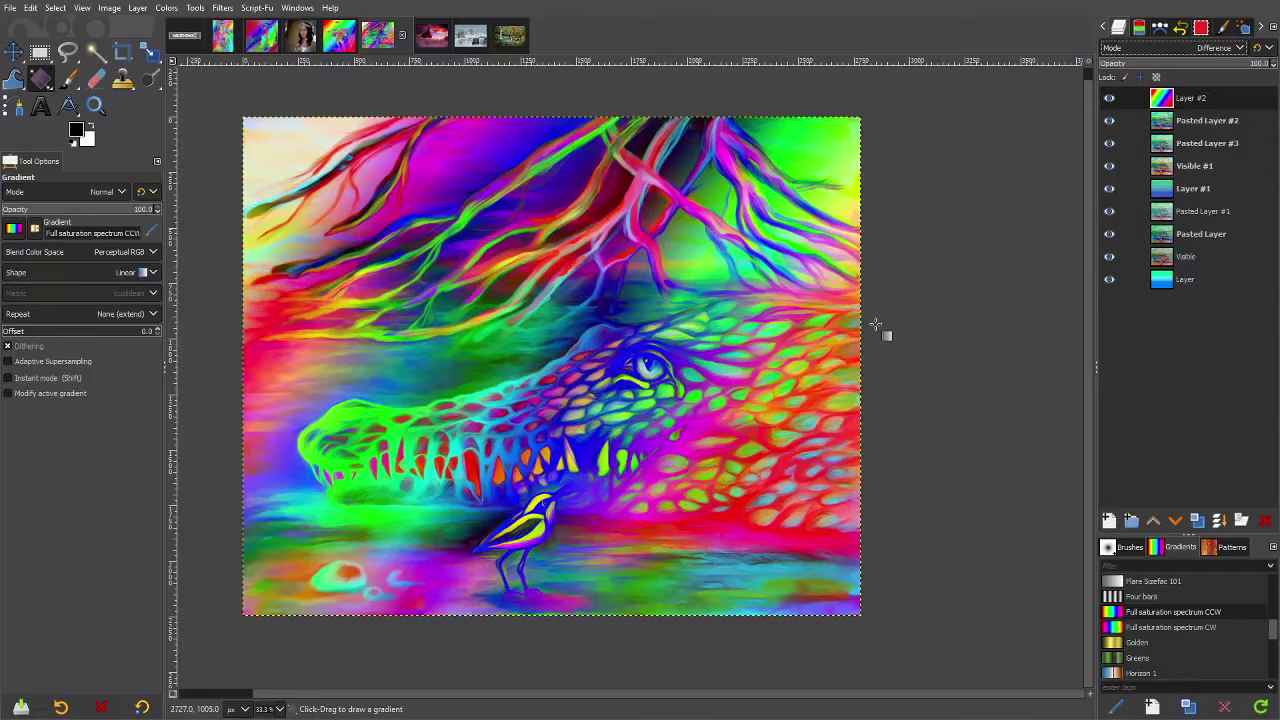
{"action": "left_click", "coordinate": [1230, 44]}
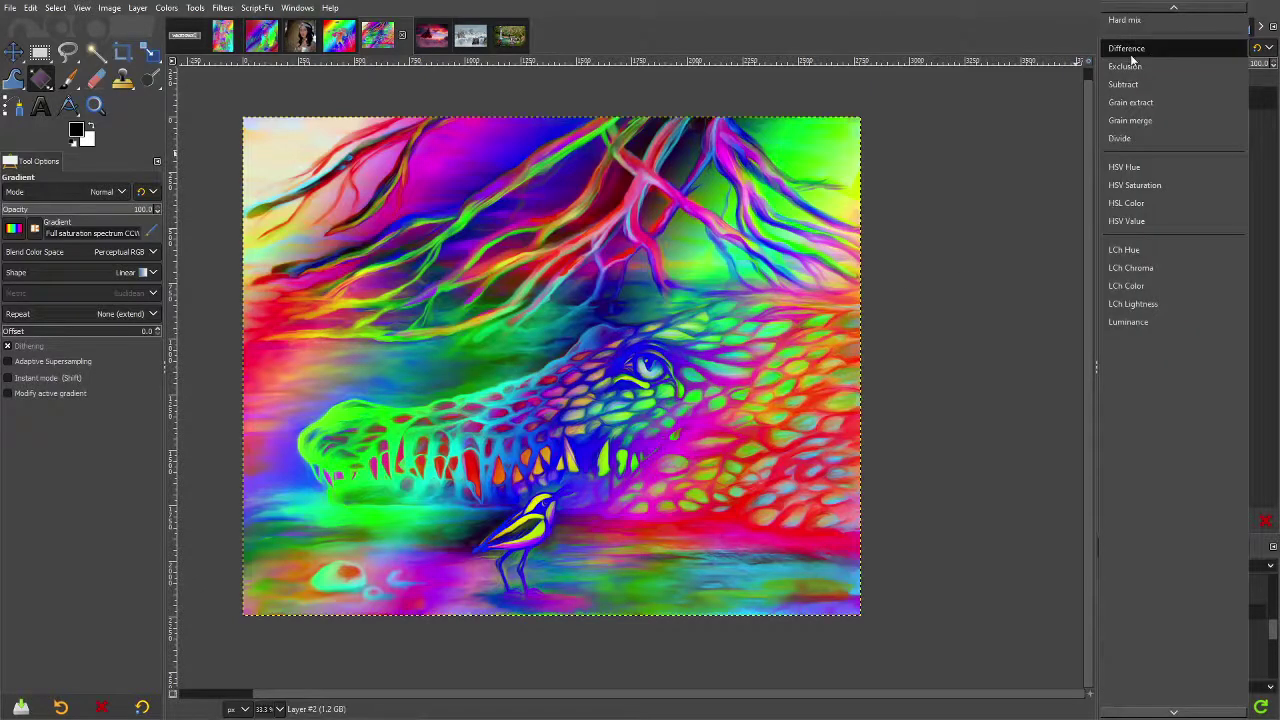
{"action": "key", "text": "Escape"}
Switch to sg.jpg and add a new transparent layer above the photo
{"action": "left_click", "coordinate": [433, 38]}
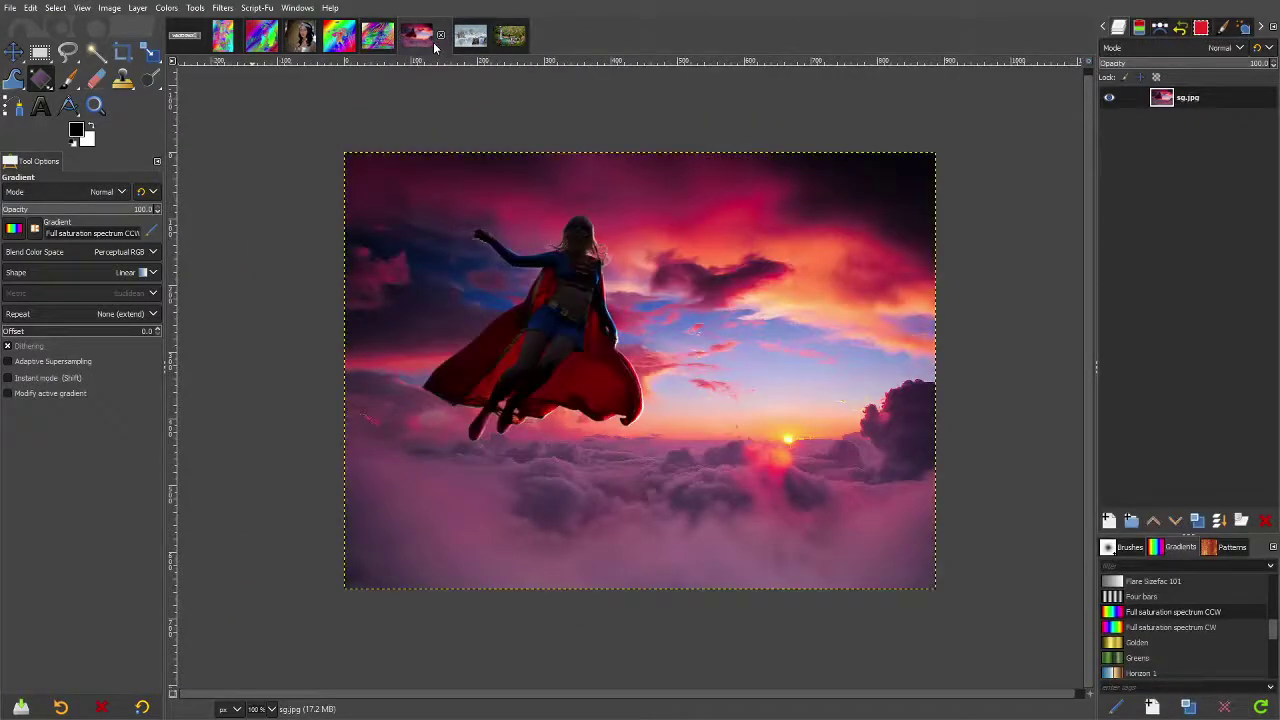
{"action": "right_click", "coordinate": [1196, 100]}
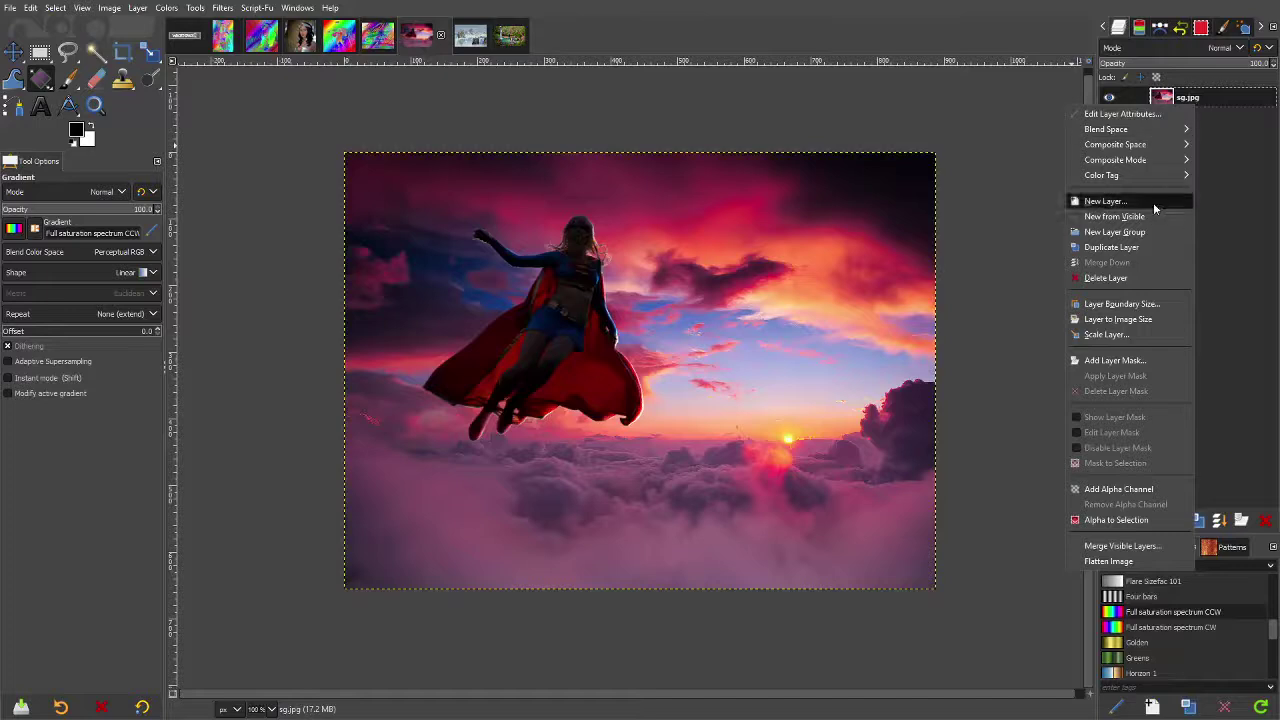
{"action": "left_click", "coordinate": [1153, 202]}
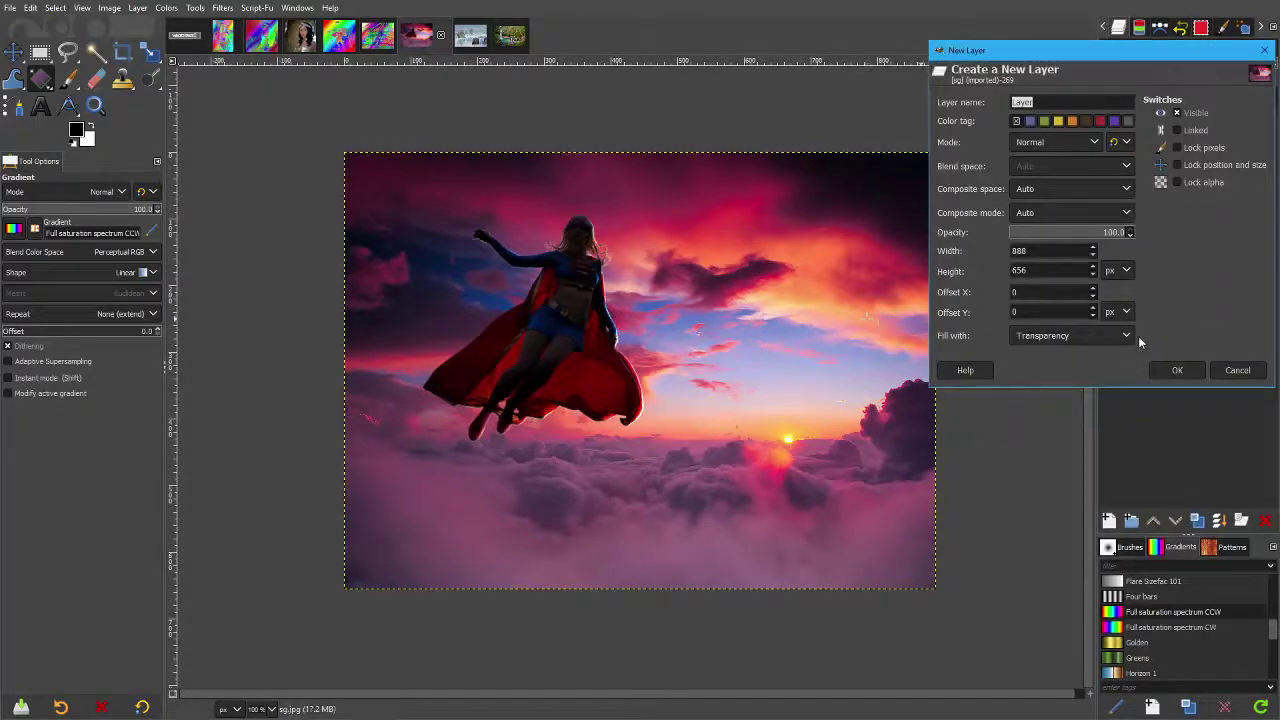
{"action": "left_click", "coordinate": [1175, 370]}
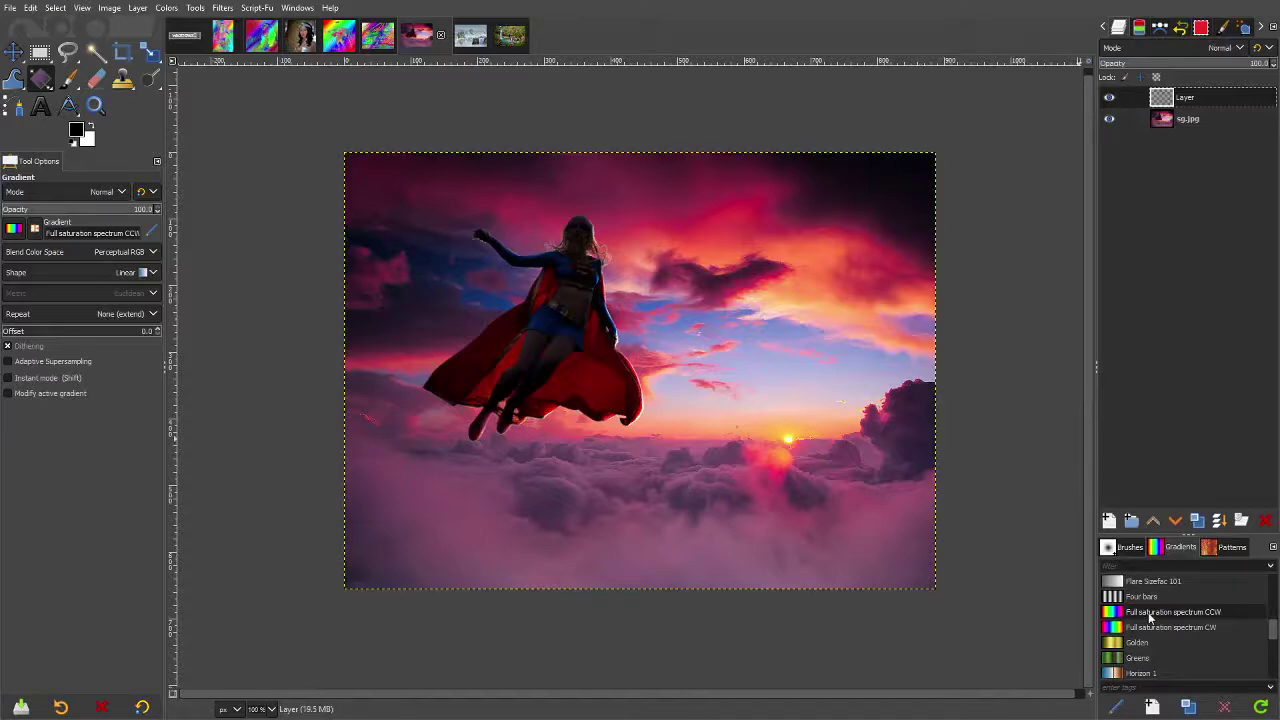
Draw a diagonal spectrum gradient on it, blend in Exclusion, and reselect the sg.jpg layer
{"action": "mouse_move", "coordinate": [443, 200]}
{"action": "left_mouse_down"}
{"action": "mouse_move", "coordinate": [943, 606]}
{"action": "mouse_move", "coordinate": [824, 529]}
{"action": "mouse_move", "coordinate": [838, 550]}
{"action": "left_mouse_up"}
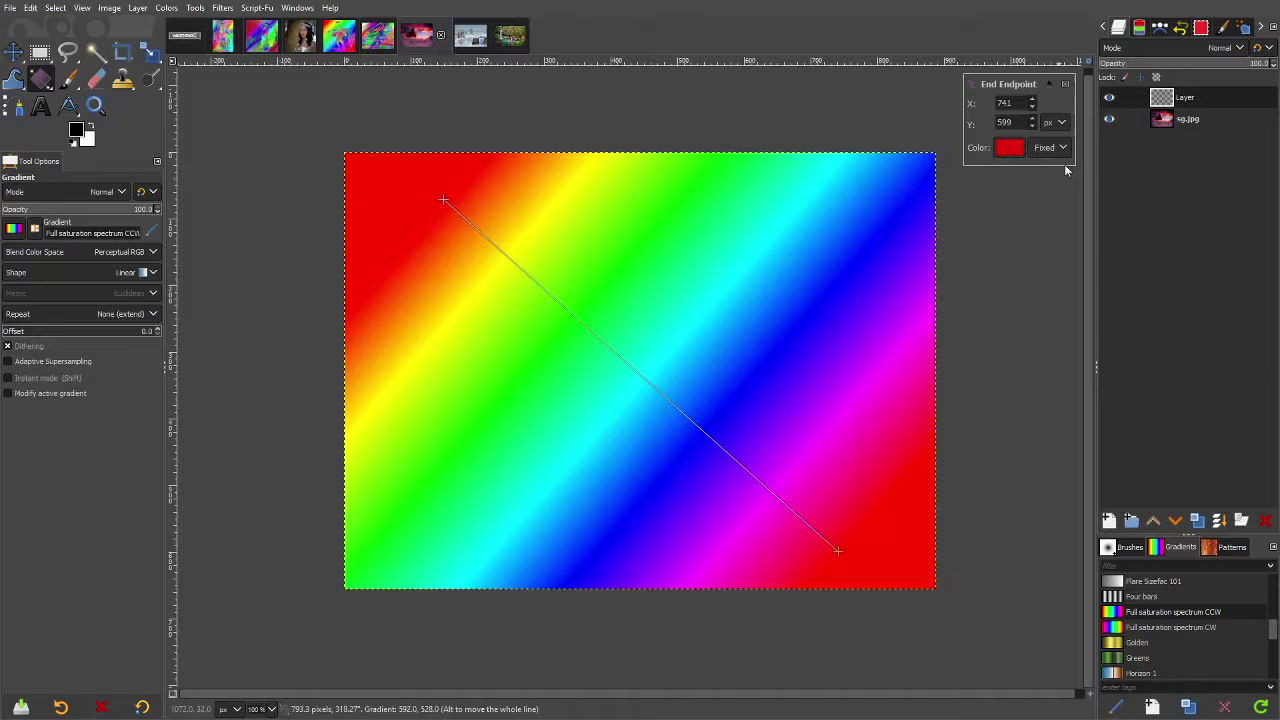
{"action": "key", "text": "Return"}
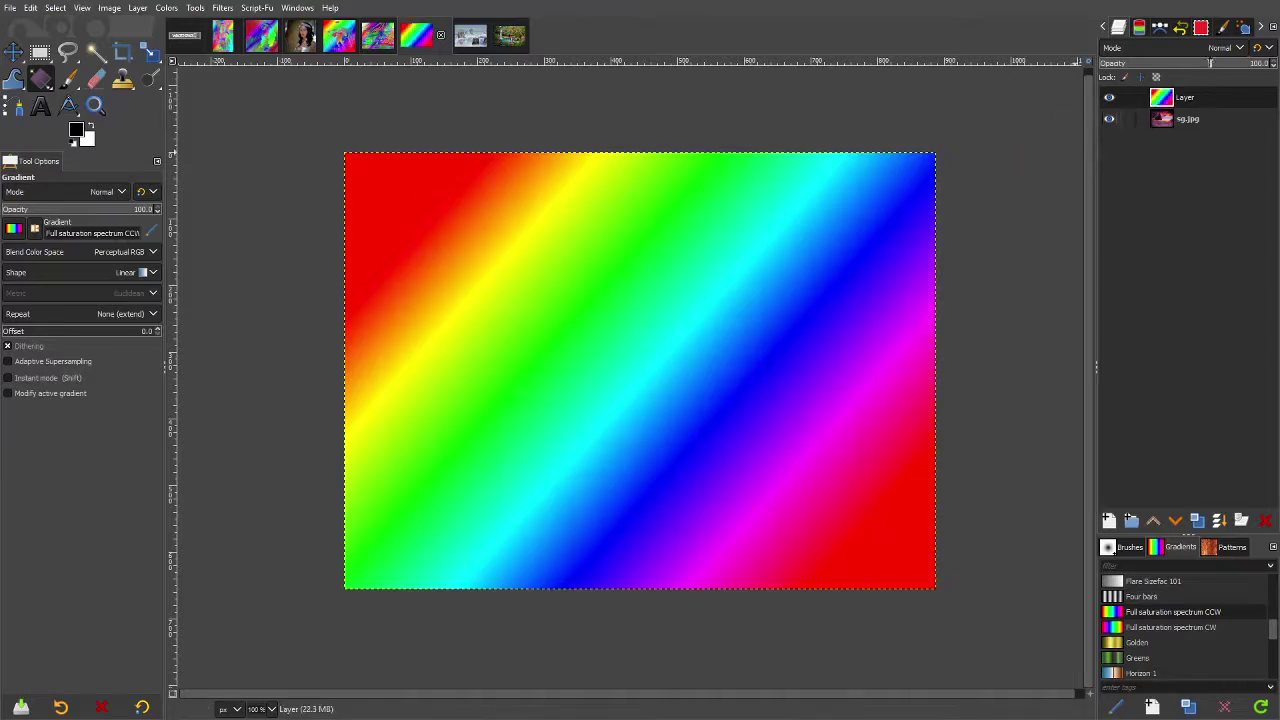
{"action": "left_click", "coordinate": [1212, 48]}
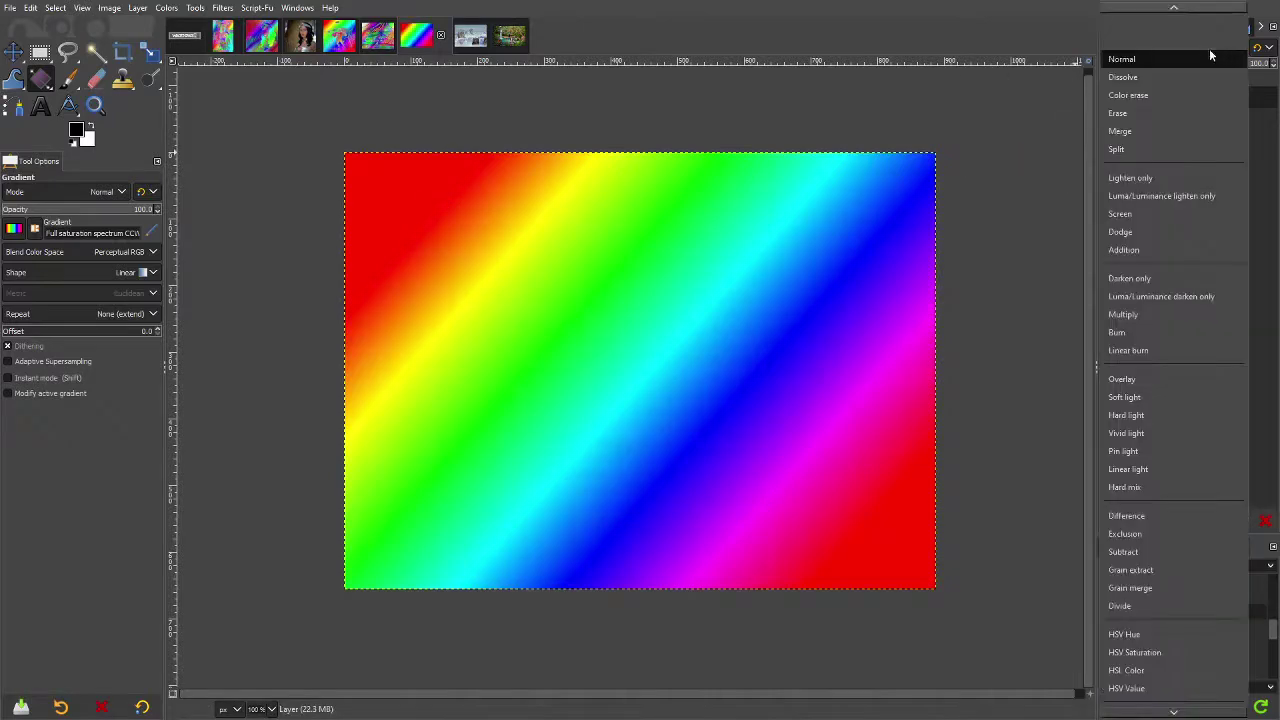
{"action": "left_click", "coordinate": [1138, 533]}
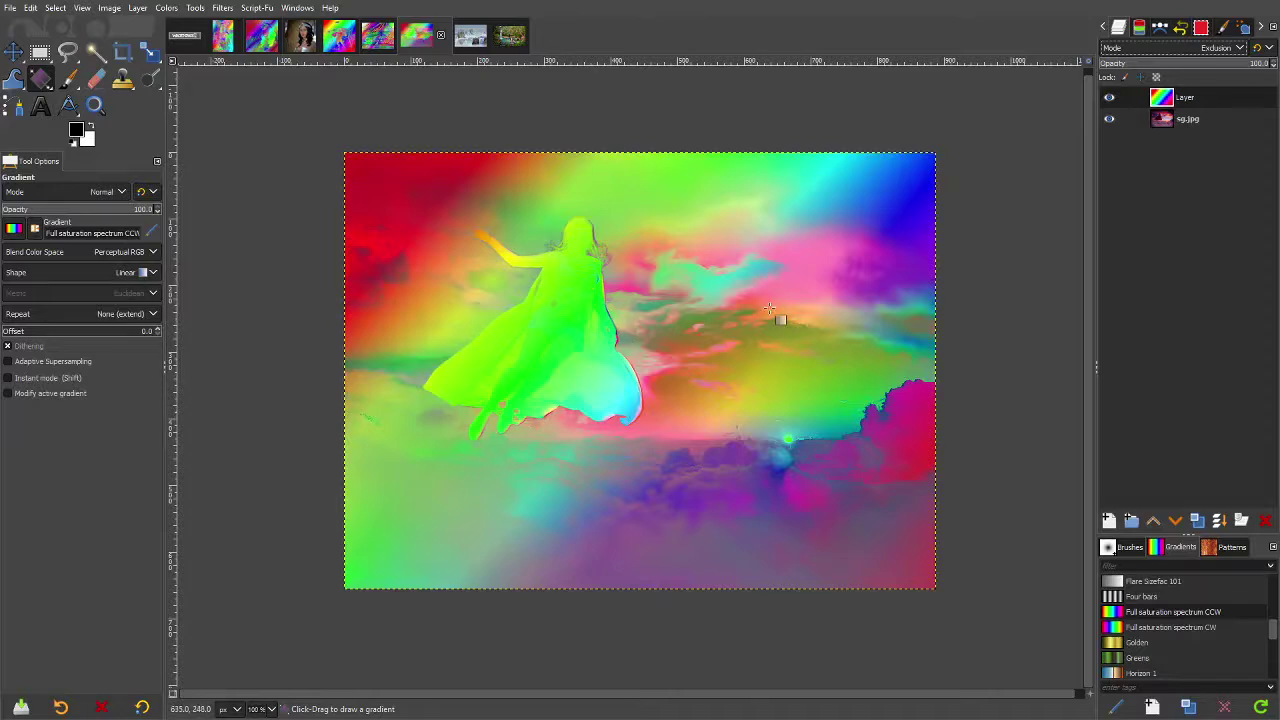
{"action": "left_click", "coordinate": [1214, 120]}
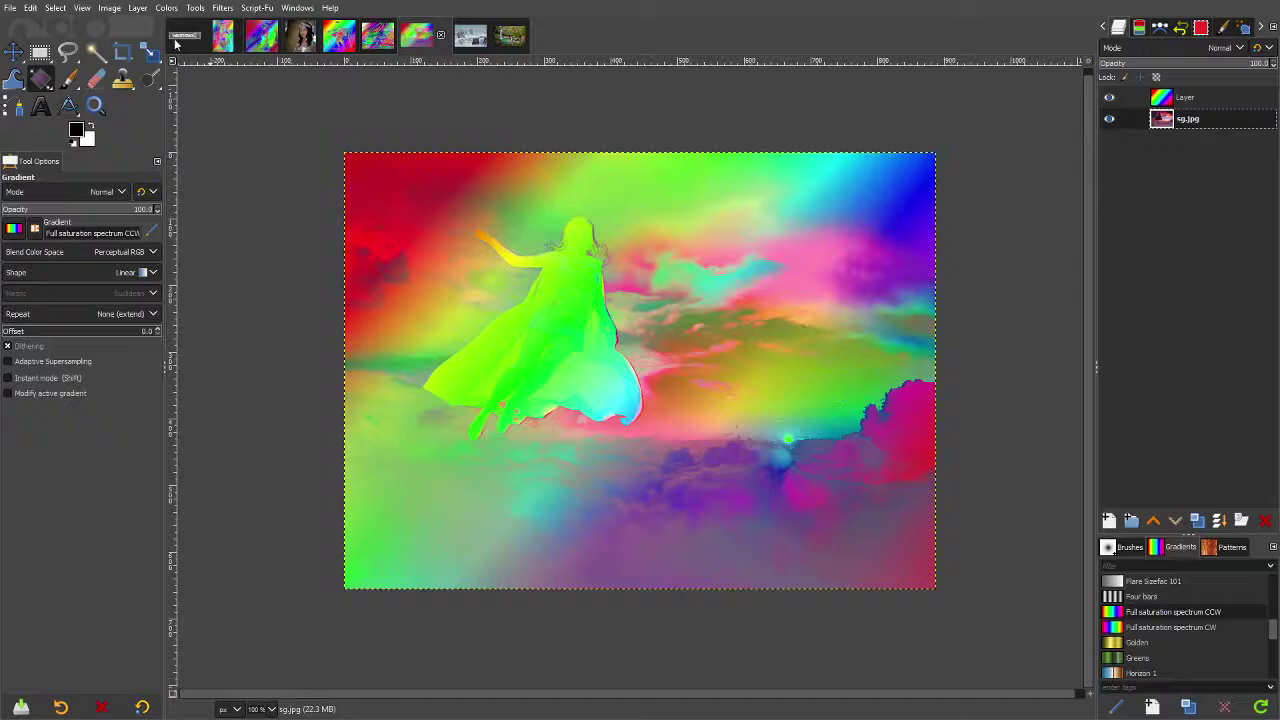
{"action": "left_click", "coordinate": [166, 8]}
{"action": "left_click", "coordinate": [183, 148]}
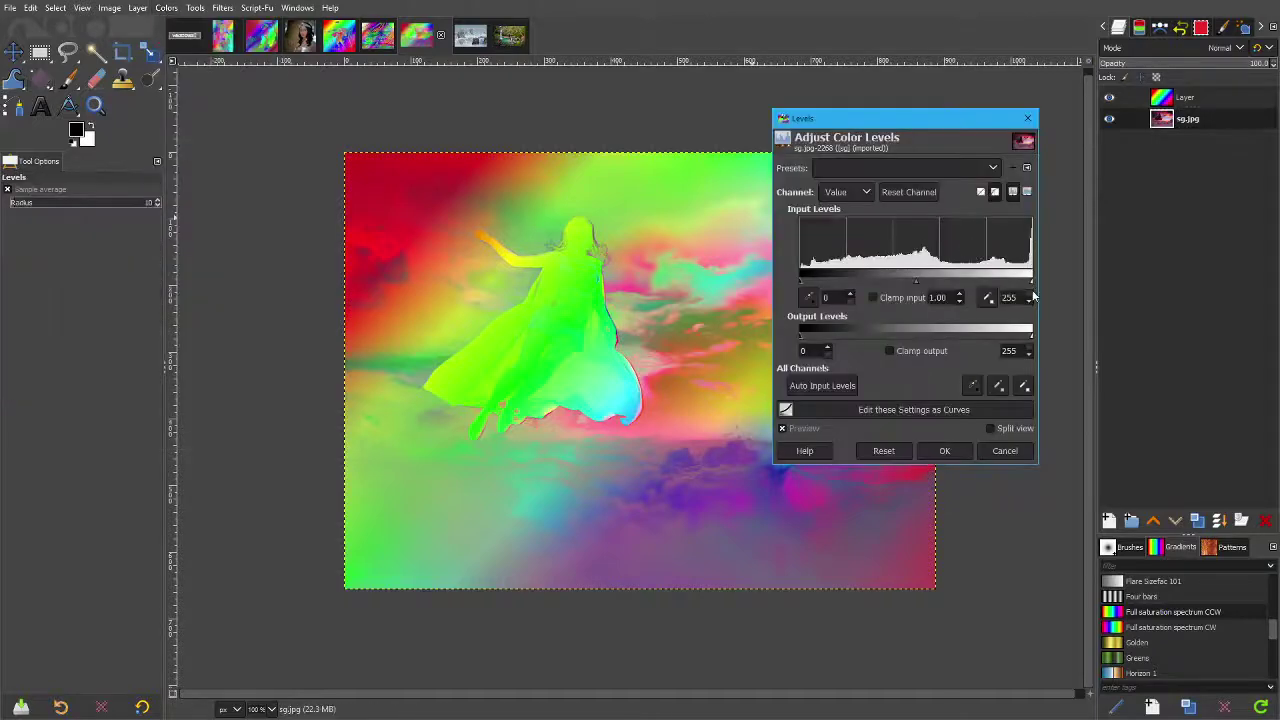
{"action": "left_click_drag", "start_coordinate": [820, 283], "coordinate": [800, 283]}
{"action": "mouse_move", "coordinate": [1031, 283]}
{"action": "left_mouse_down"}
{"action": "mouse_move", "coordinate": [855, 284]}
{"action": "mouse_move", "coordinate": [1032, 302]}
{"action": "left_mouse_up"}
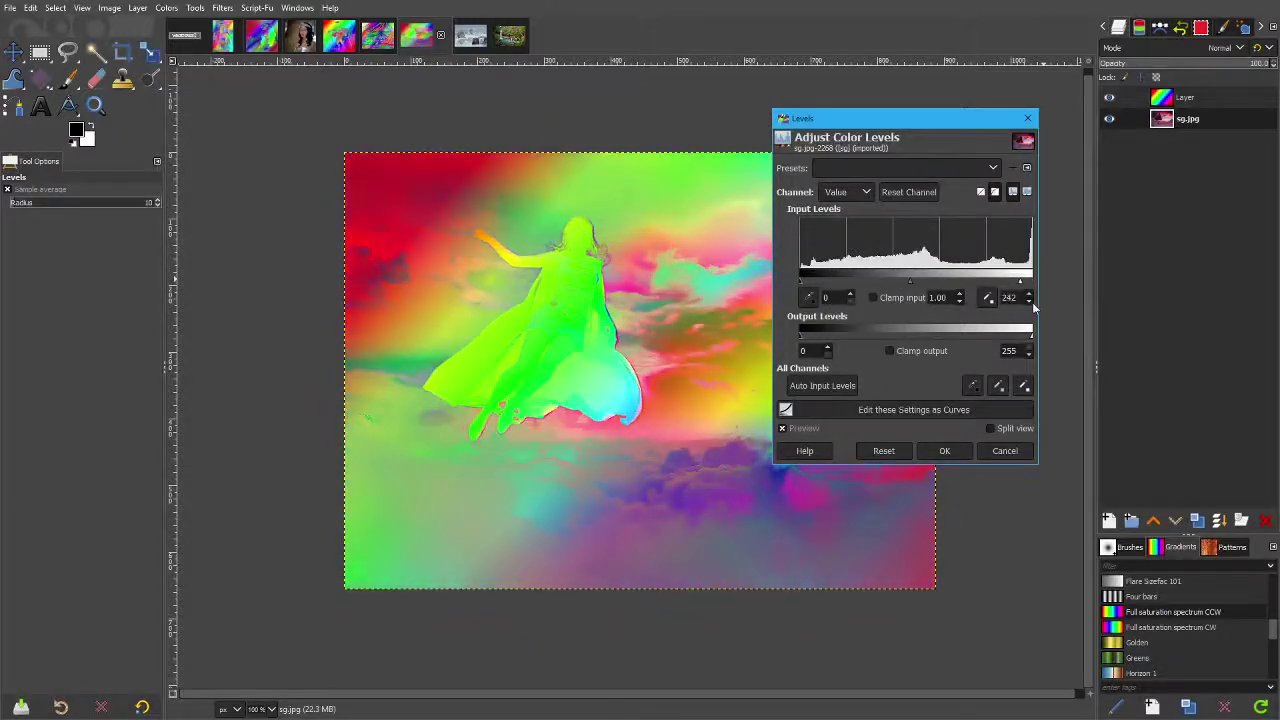
{"action": "mouse_move", "coordinate": [916, 281]}
{"action": "left_mouse_down"}
{"action": "mouse_move", "coordinate": [1000, 283]}
{"action": "mouse_move", "coordinate": [876, 295]}
{"action": "mouse_move", "coordinate": [893, 295]}
{"action": "mouse_move", "coordinate": [860, 310]}
{"action": "mouse_move", "coordinate": [923, 300]}
{"action": "mouse_move", "coordinate": [912, 300]}
{"action": "left_mouse_up"}
{"action": "left_click", "coordinate": [1005, 454]}
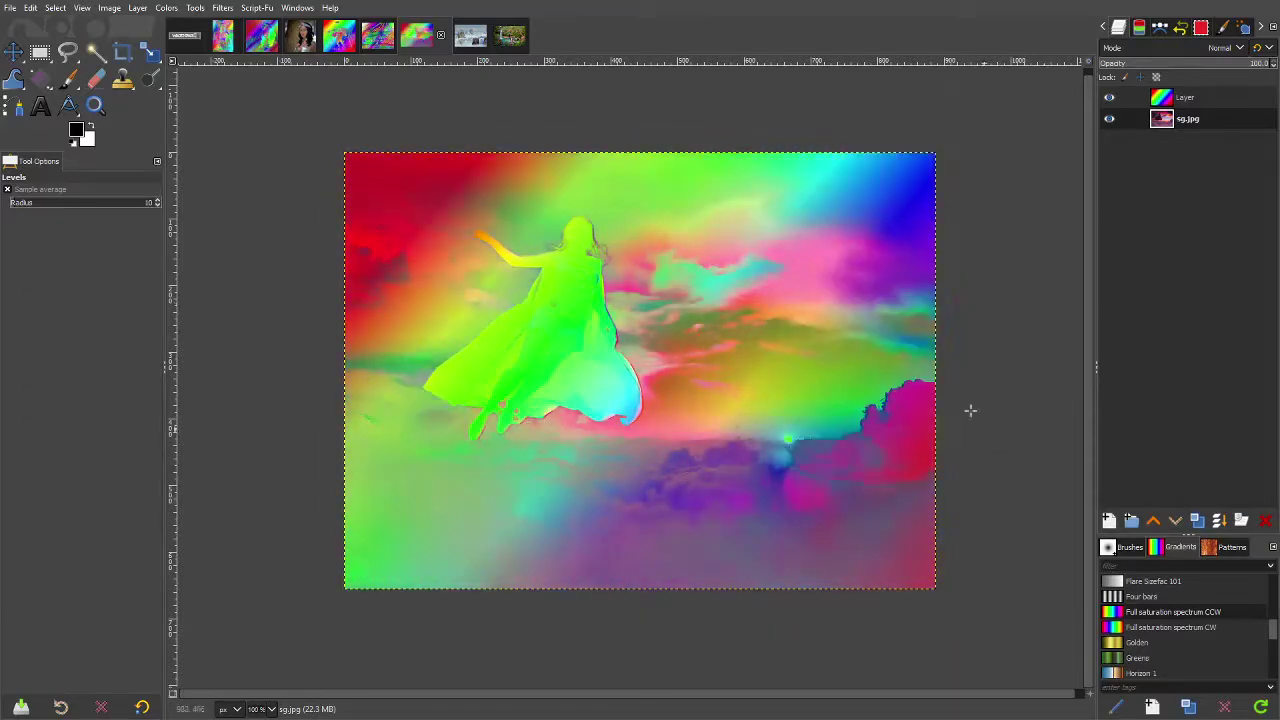
{"action": "left_click", "coordinate": [1190, 100]}
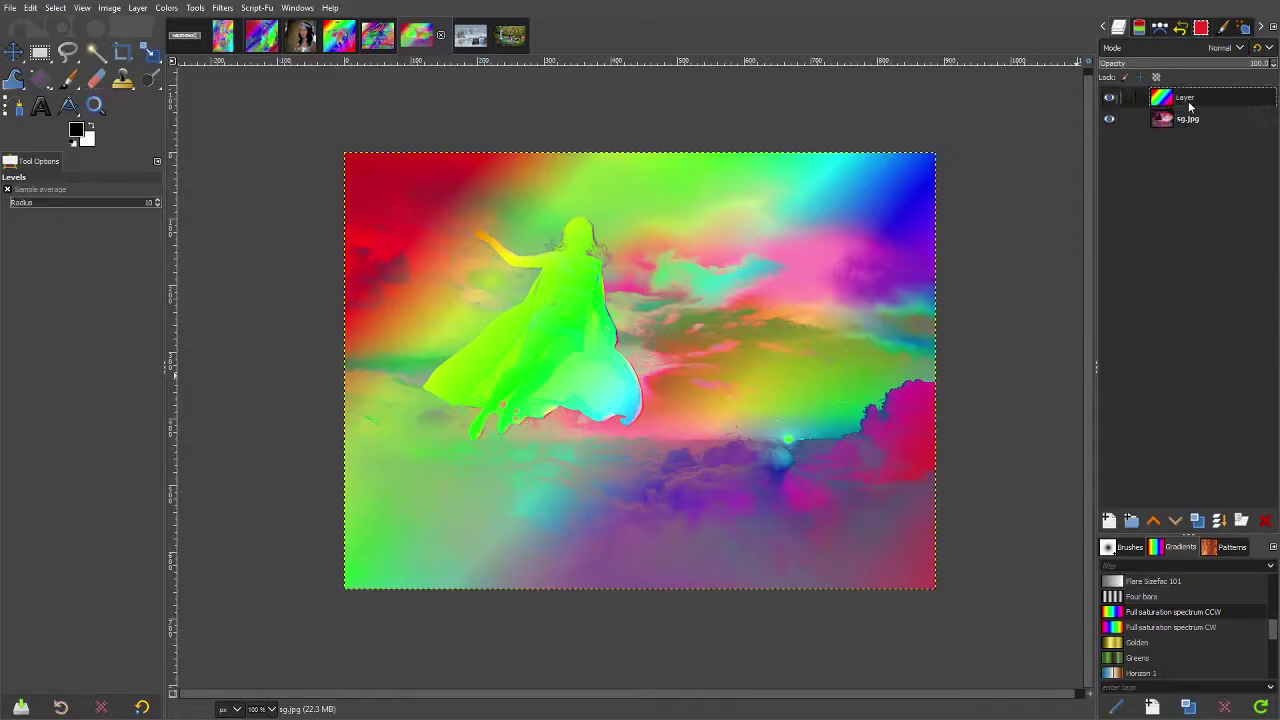
Select the Golden gradient in the Gradients panel
{"action": "left_click", "coordinate": [1166, 645]}
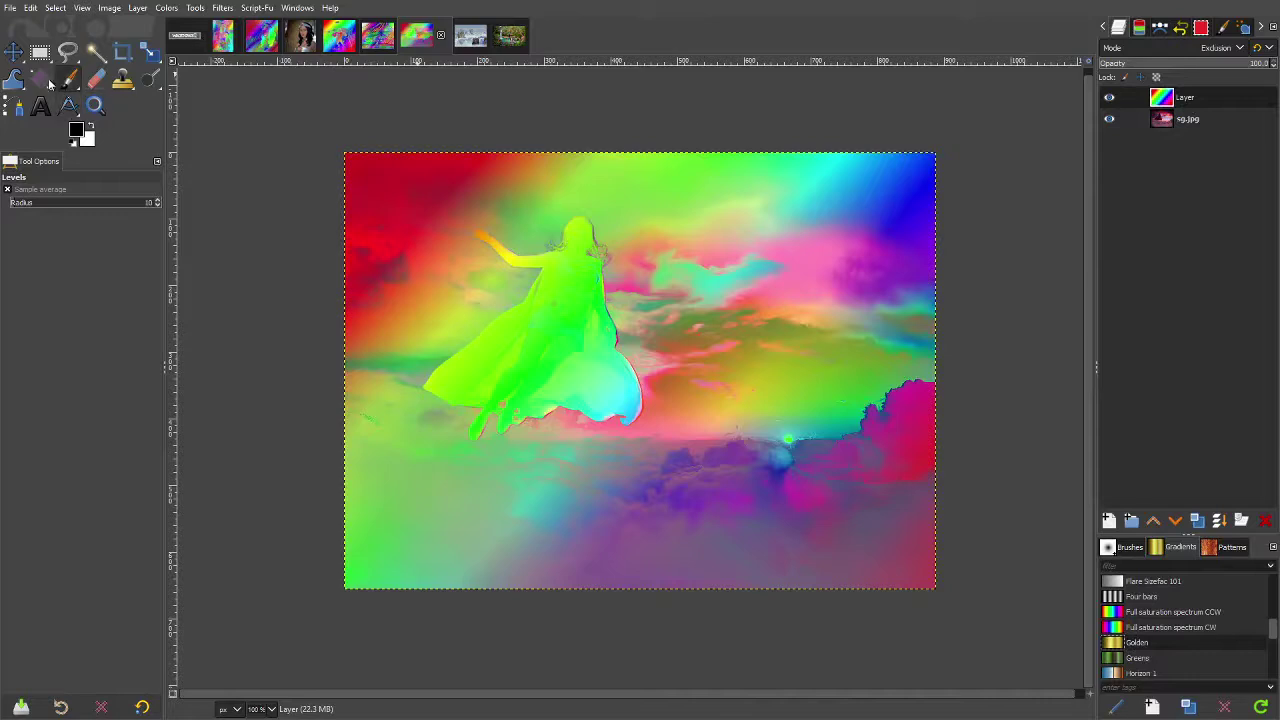
{"action": "left_click", "coordinate": [722, 433]}
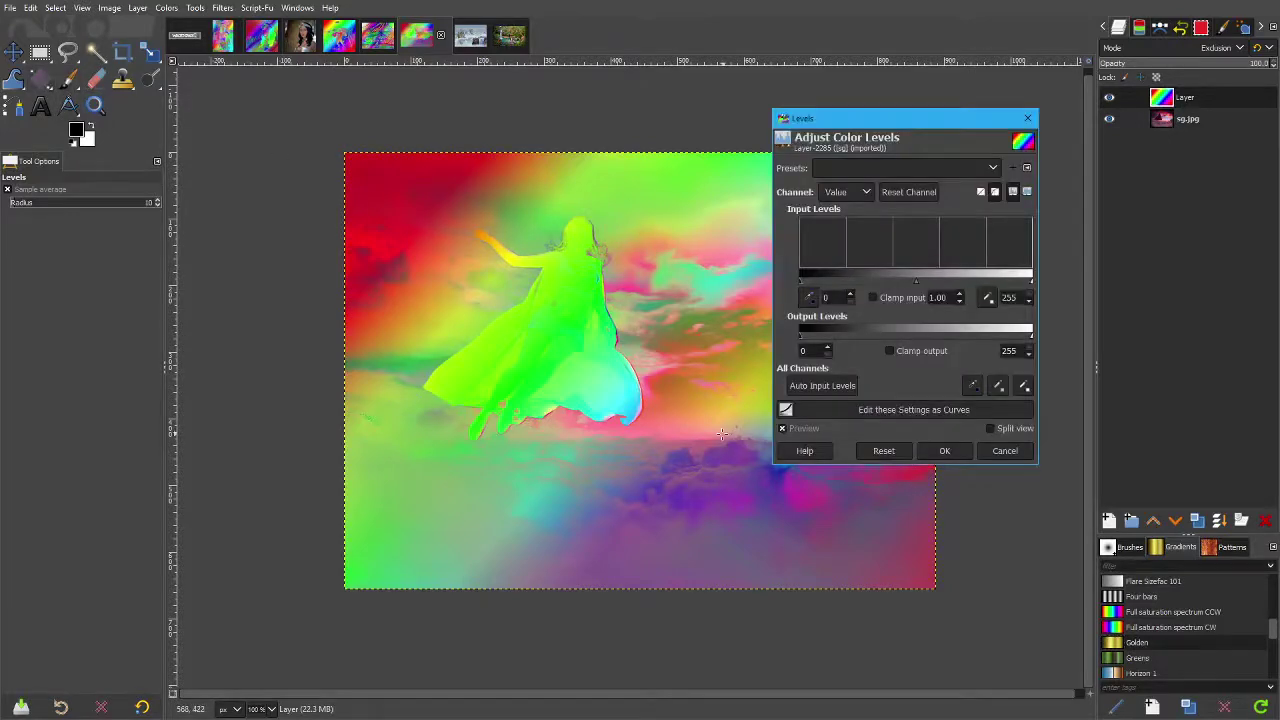
{"action": "left_click", "coordinate": [945, 451]}
Draw the Golden gradient diagonally across the gradient layer and commit it
{"action": "key", "text": "g"}
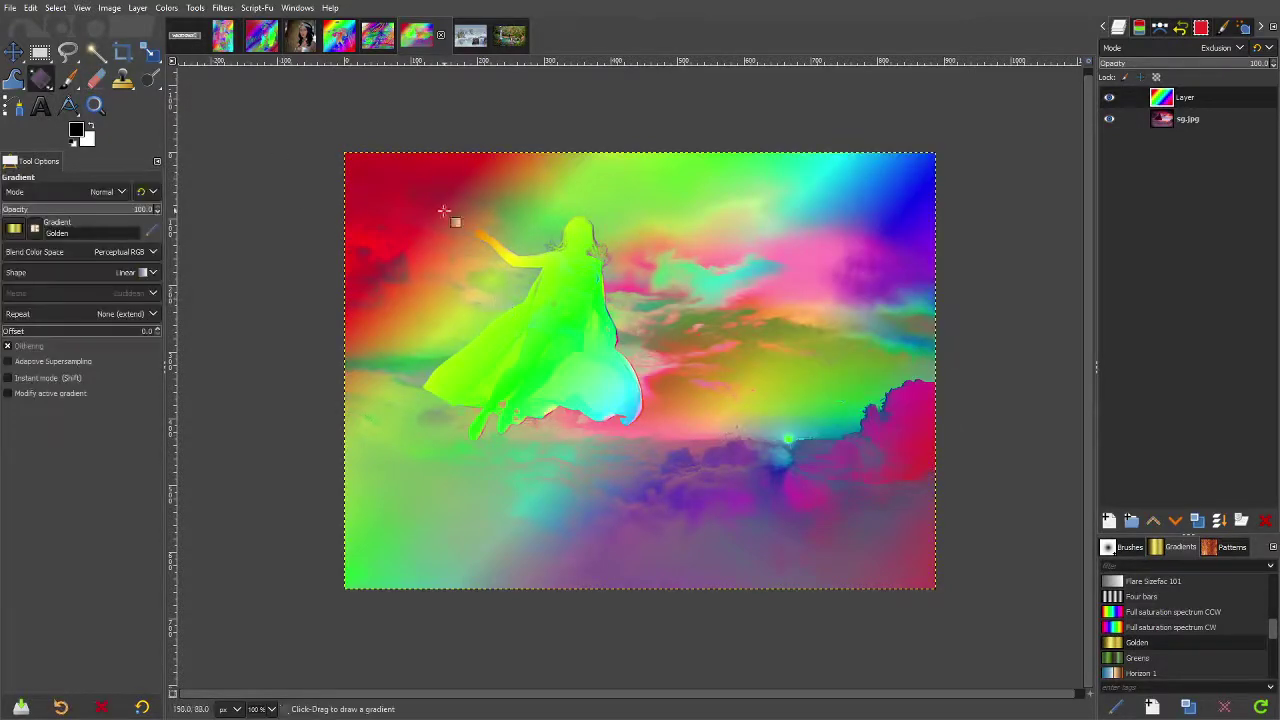
{"action": "left_click_drag", "start_coordinate": [445, 210], "coordinate": [882, 540]}
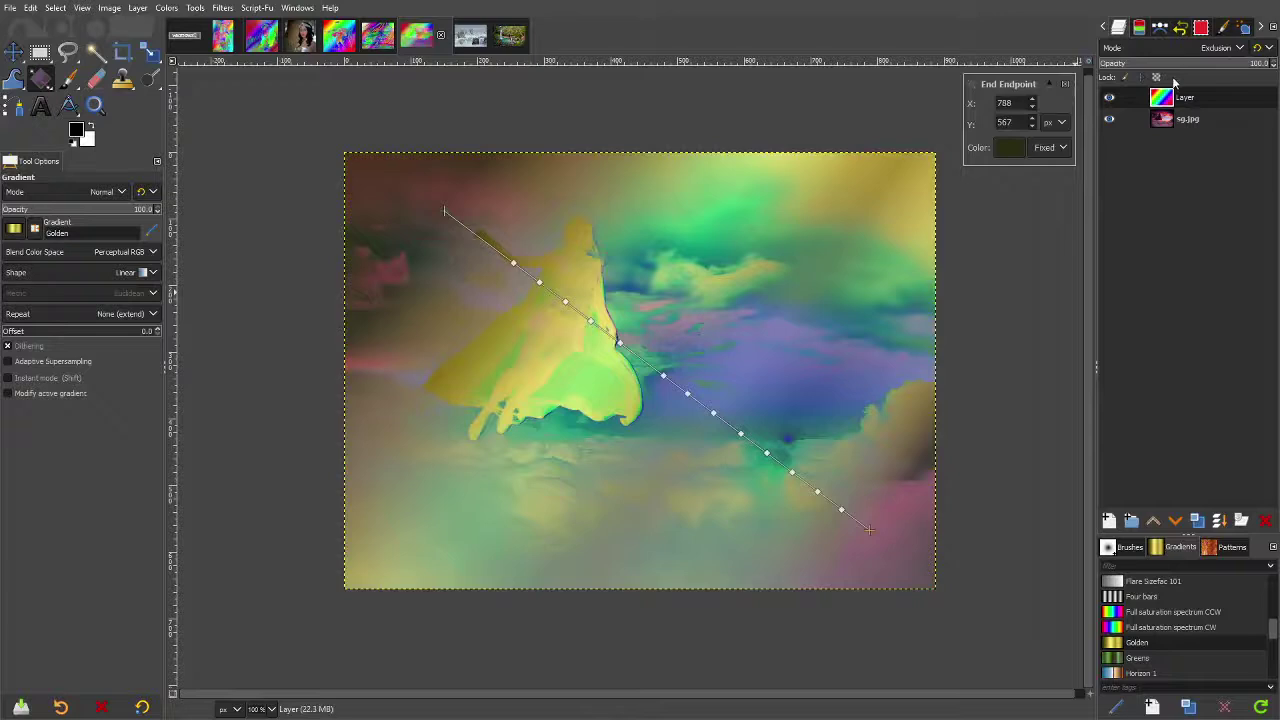
{"action": "key", "text": "Return"}
{"action": "left_click", "coordinate": [1236, 52]}
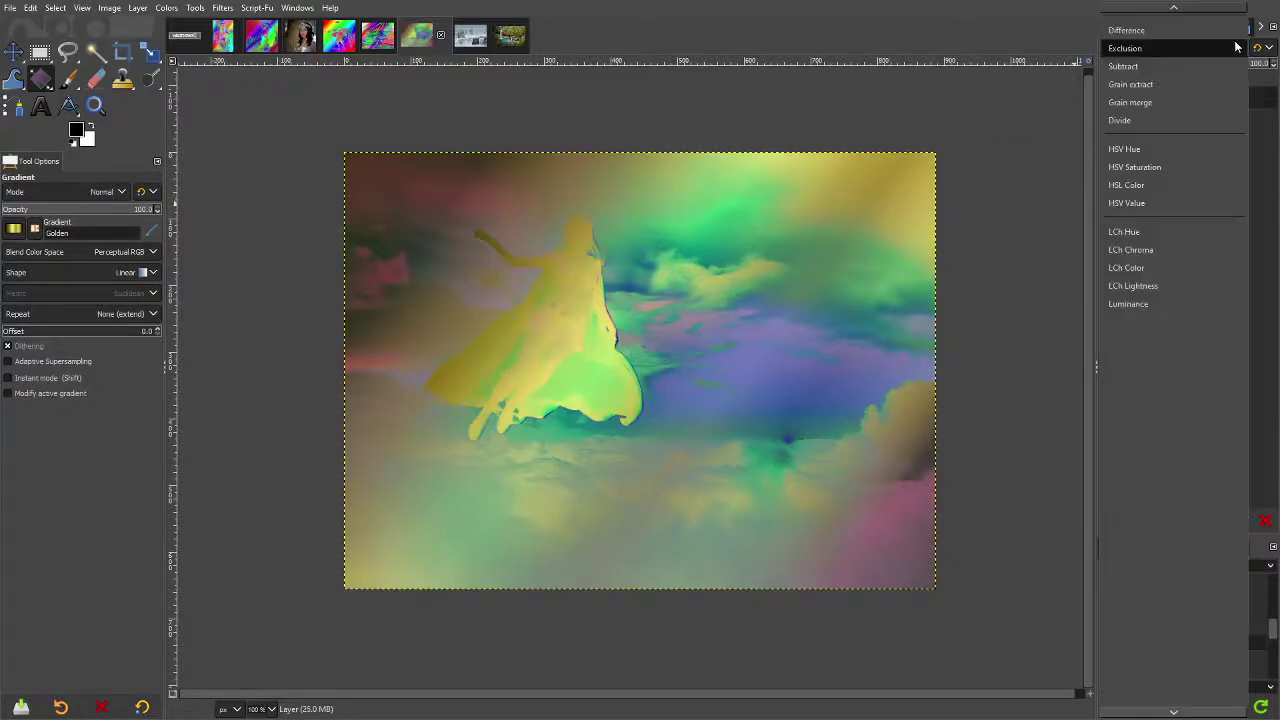
{"action": "scroll", "coordinate": [1202, 155], "scroll_direction": "up", "scroll_amount": 2}
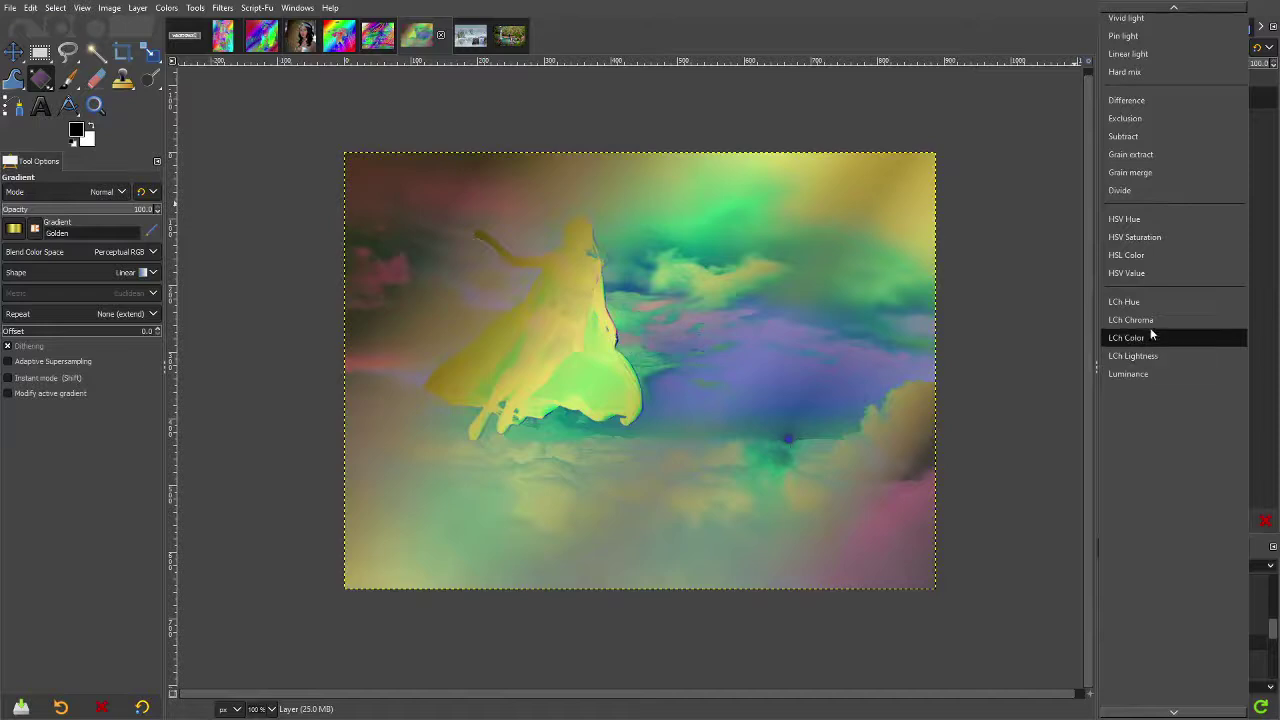
Set the golden gradient layer to Divide mode and re-angle the gradient toward the right side
{"action": "left_click", "coordinate": [1139, 190]}
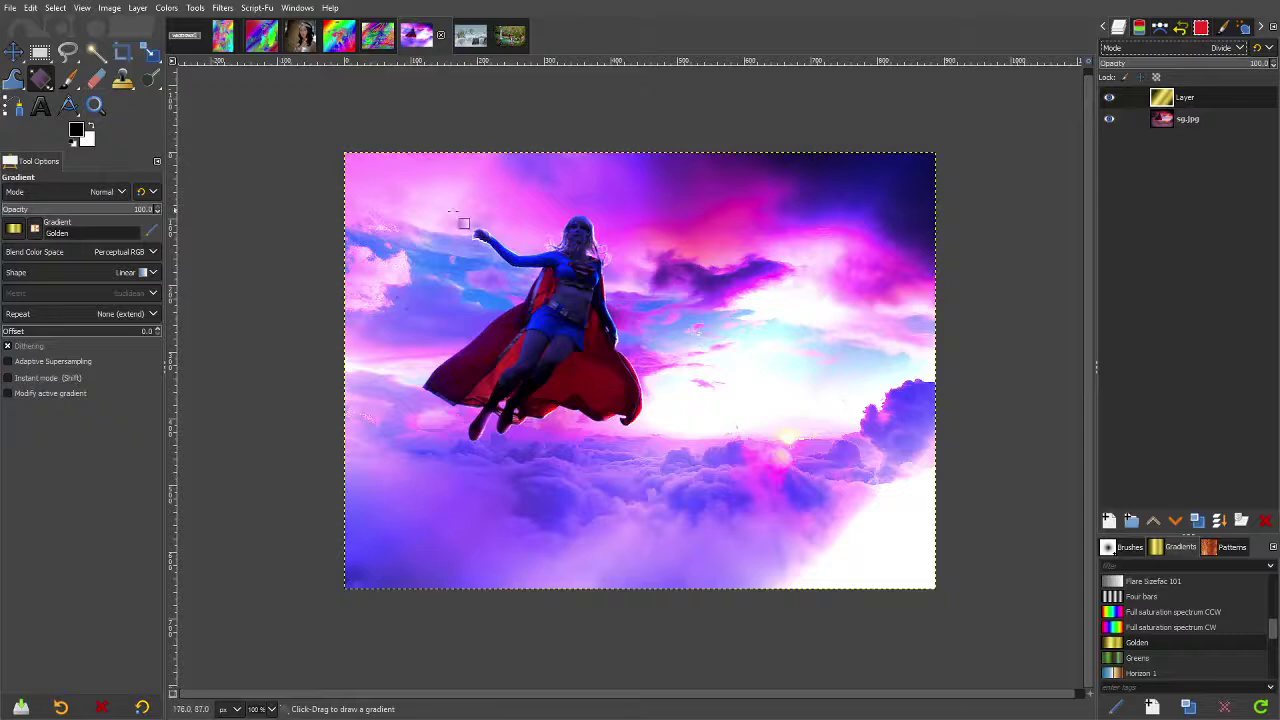
{"action": "left_click_drag", "start_coordinate": [416, 195], "coordinate": [891, 166]}
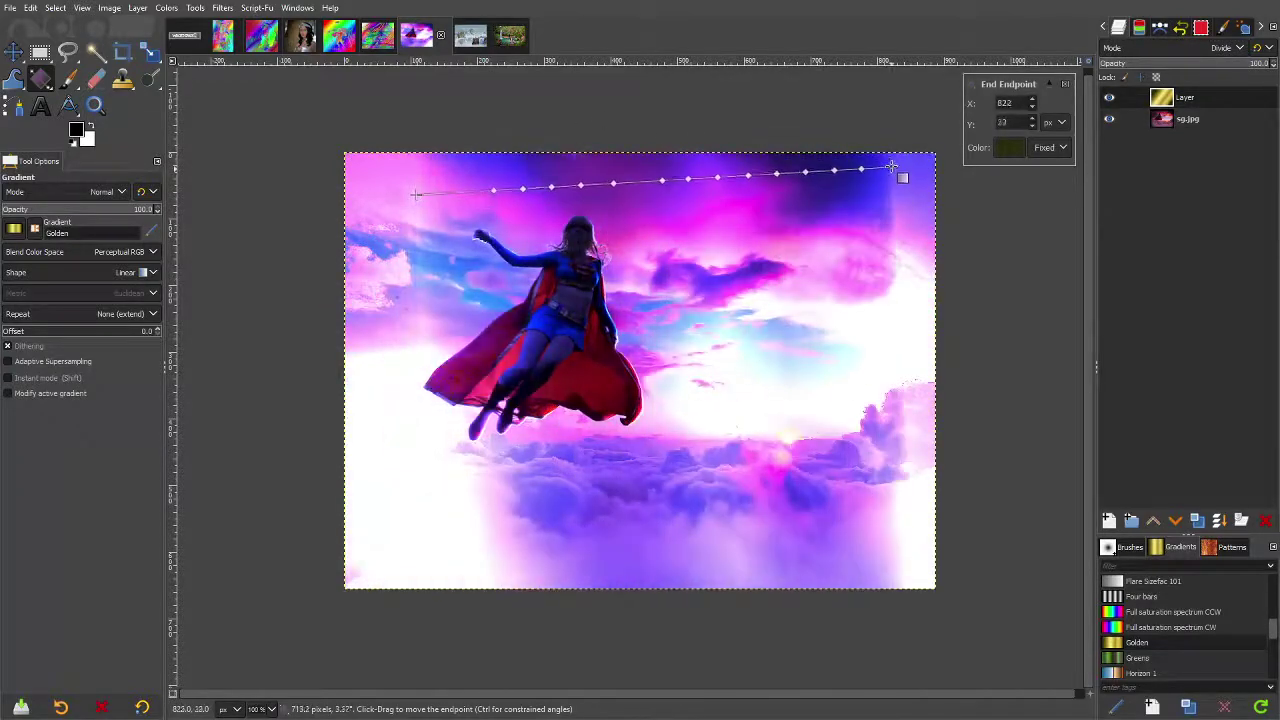
{"action": "left_click_drag", "start_coordinate": [416, 195], "coordinate": [634, 240]}
{"action": "left_click_drag", "start_coordinate": [508, 253], "coordinate": [281, 548]}
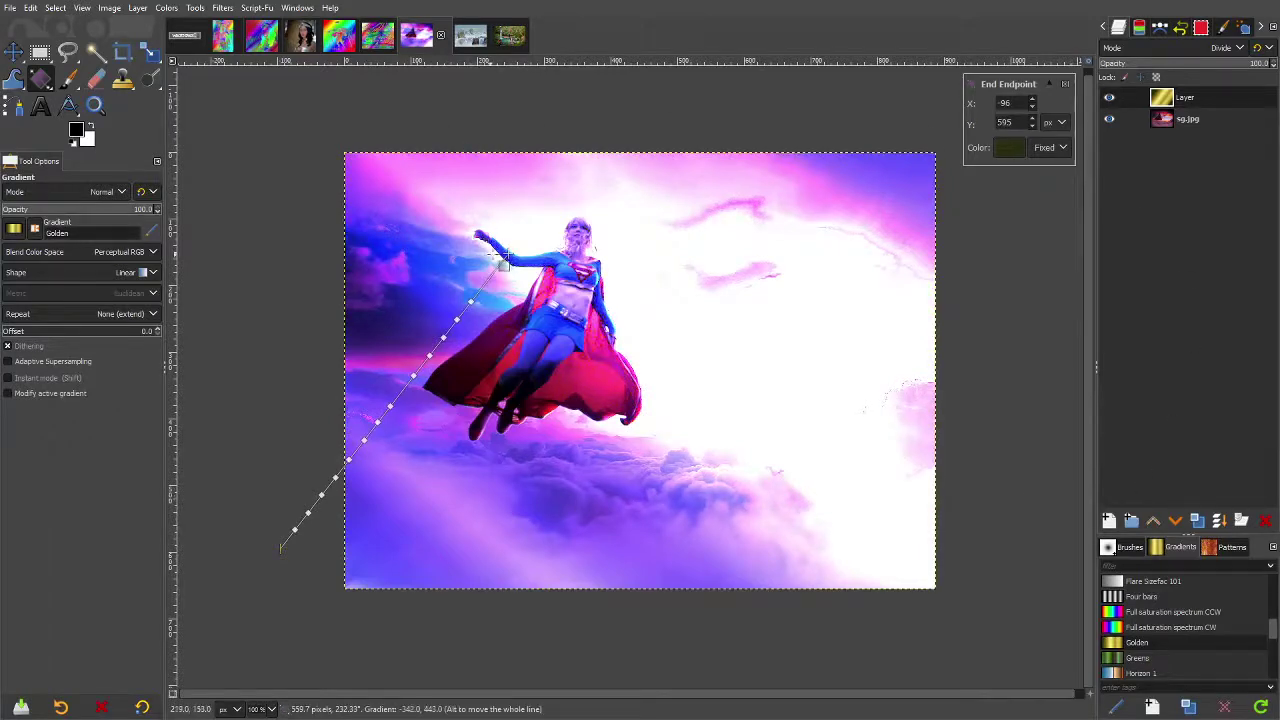
{"action": "left_click_drag", "start_coordinate": [503, 258], "coordinate": [873, 283]}
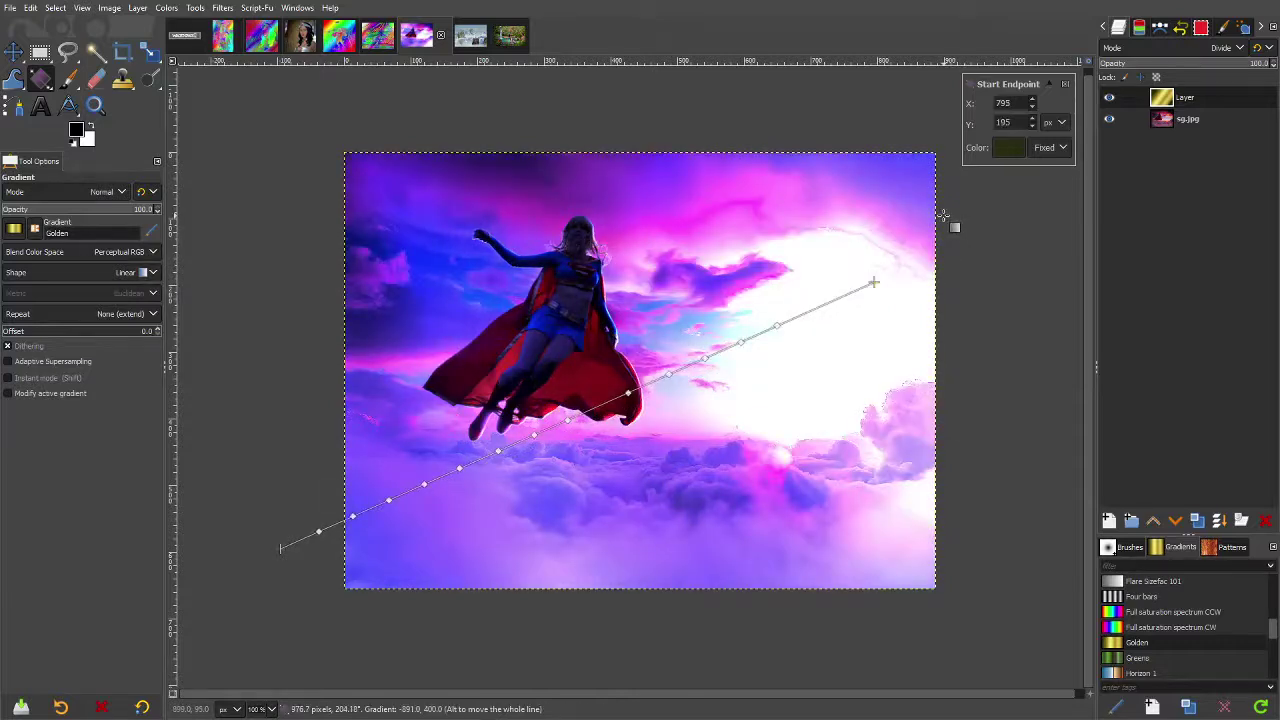
Switch to australian cities.jpg and add a new transparent layer
{"action": "left_click", "coordinate": [471, 37]}
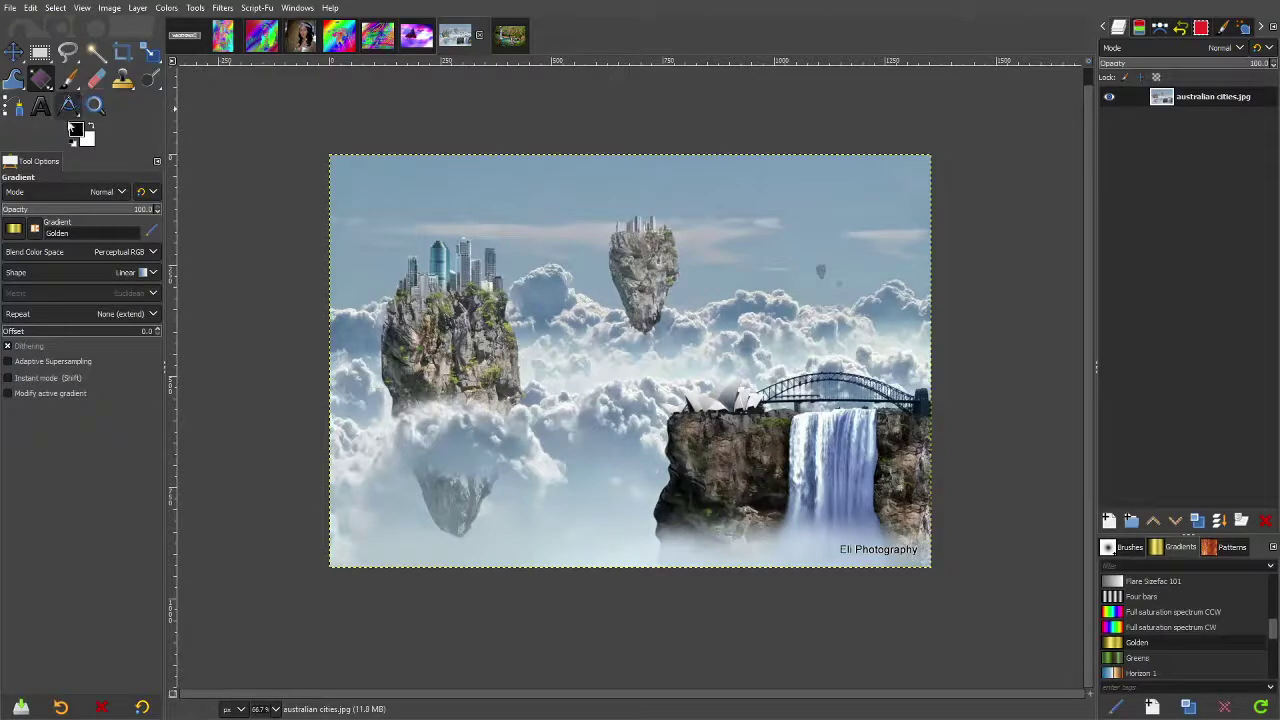
{"action": "right_click", "coordinate": [1213, 104]}
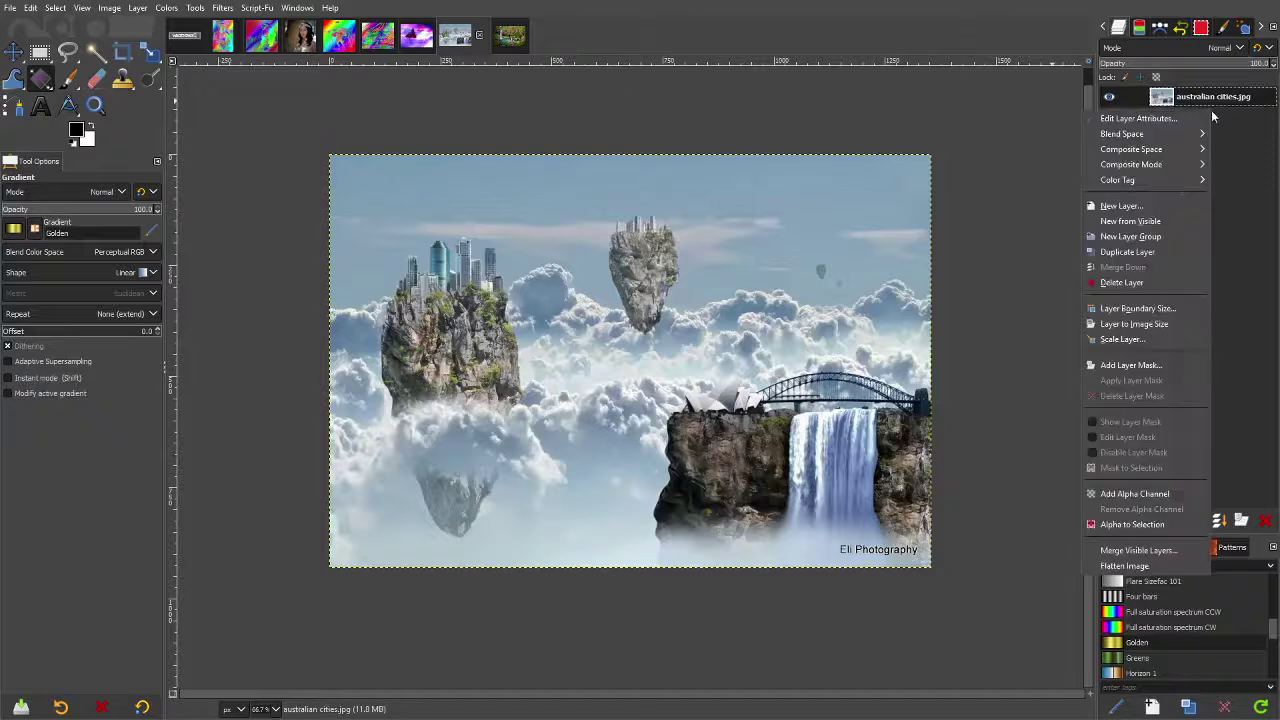
{"action": "left_click", "coordinate": [1161, 207]}
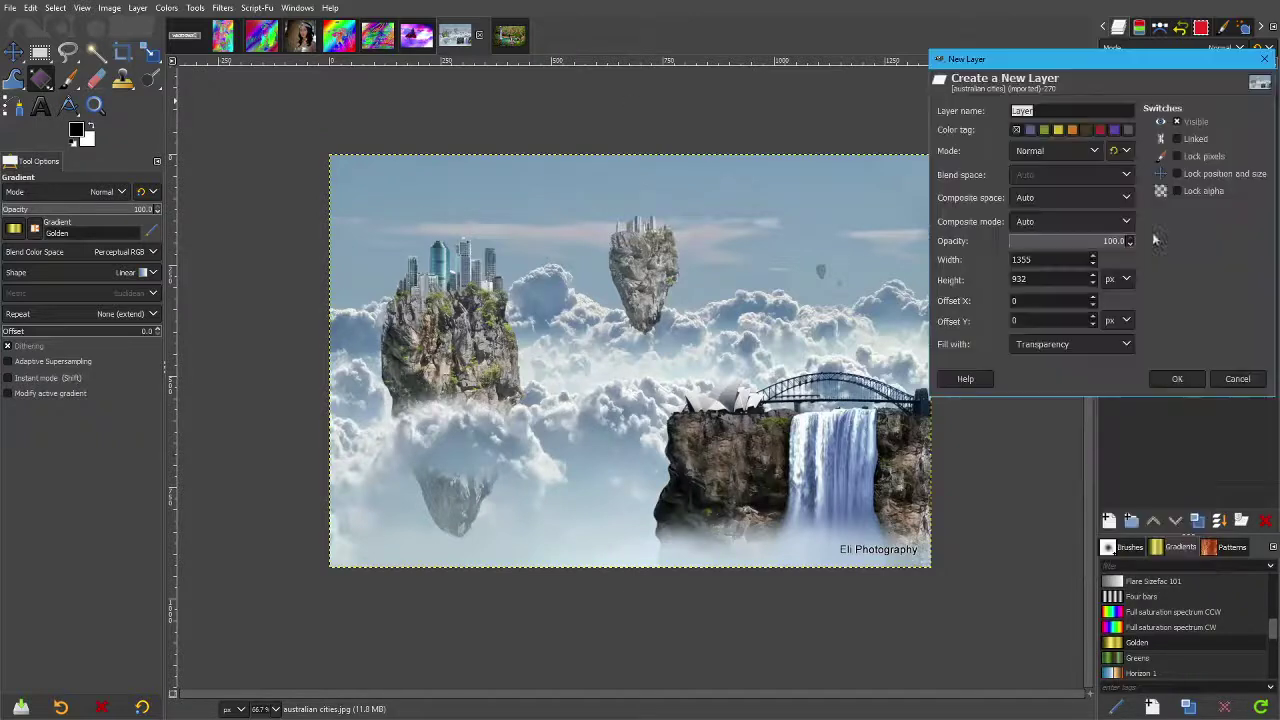
{"action": "left_click", "coordinate": [1178, 379]}
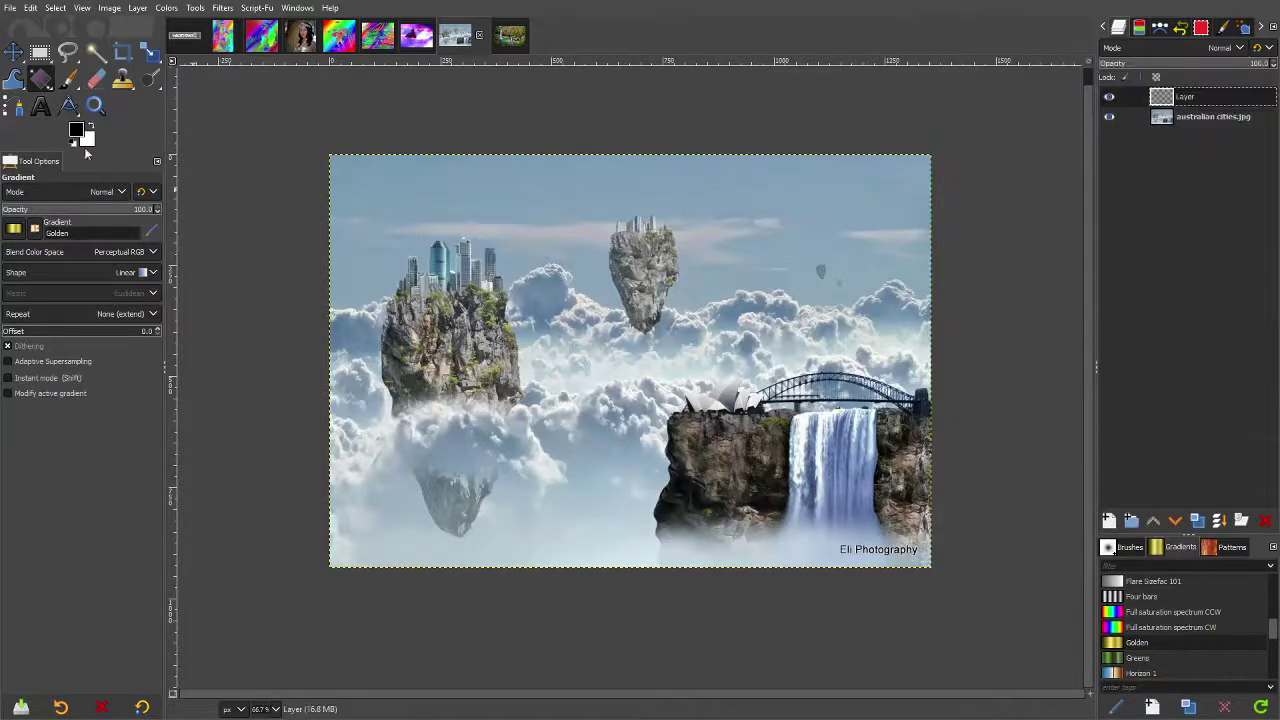
Fill the new layer with a diagonal Full saturation spectrum CCW gradient in Exclusion mode
{"action": "left_click", "coordinate": [1172, 612]}
{"action": "left_click_drag", "start_coordinate": [448, 242], "coordinate": [875, 472]}
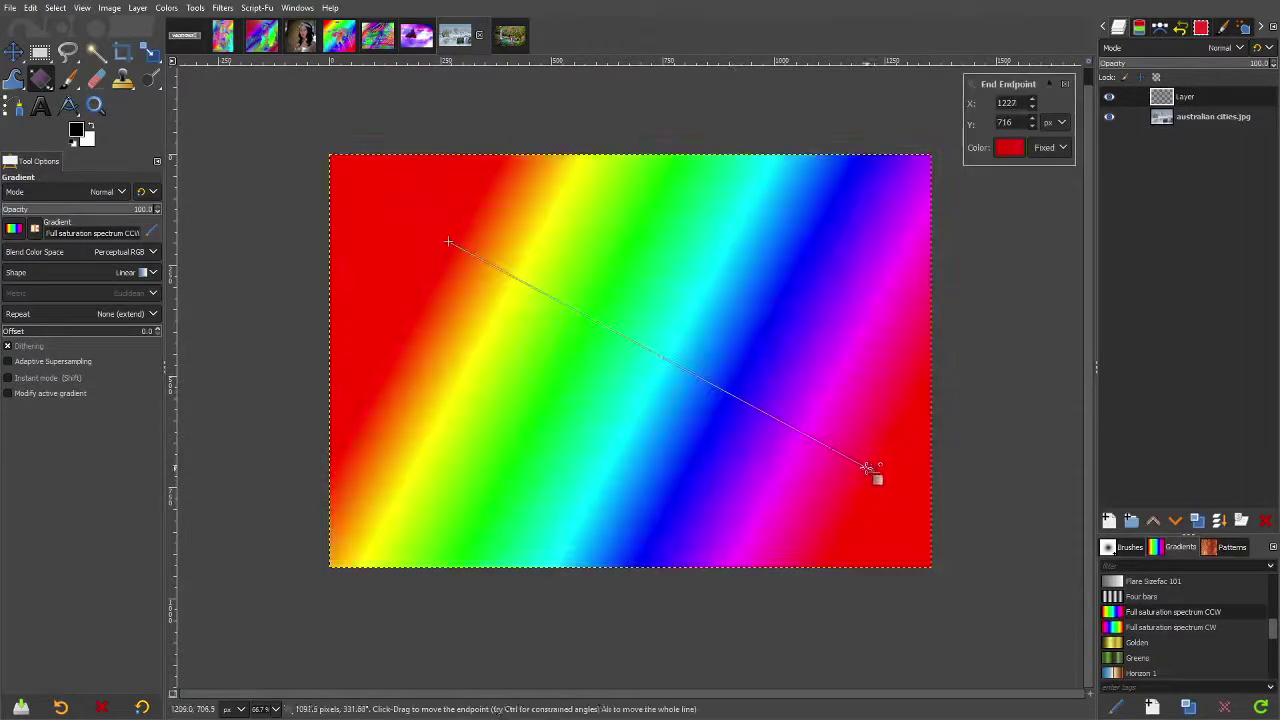
{"action": "key", "text": "Return"}
{"action": "left_click", "coordinate": [1232, 47]}
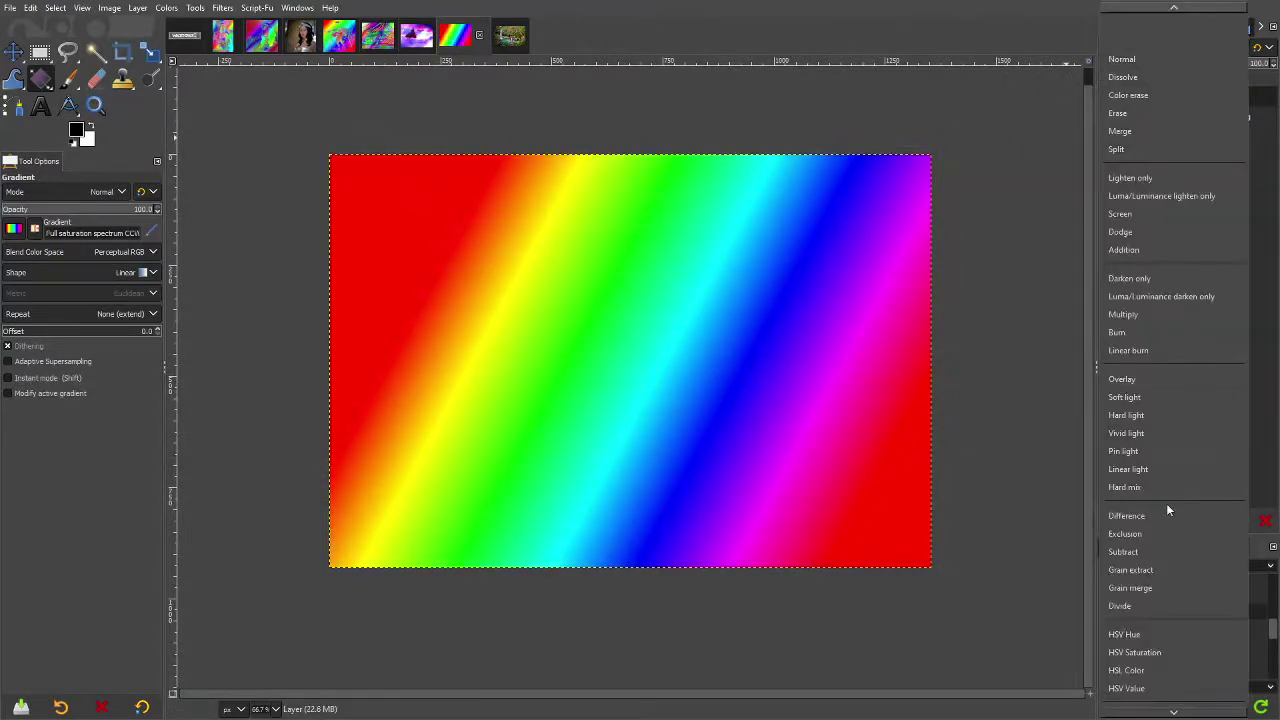
{"action": "left_click", "coordinate": [1158, 533]}
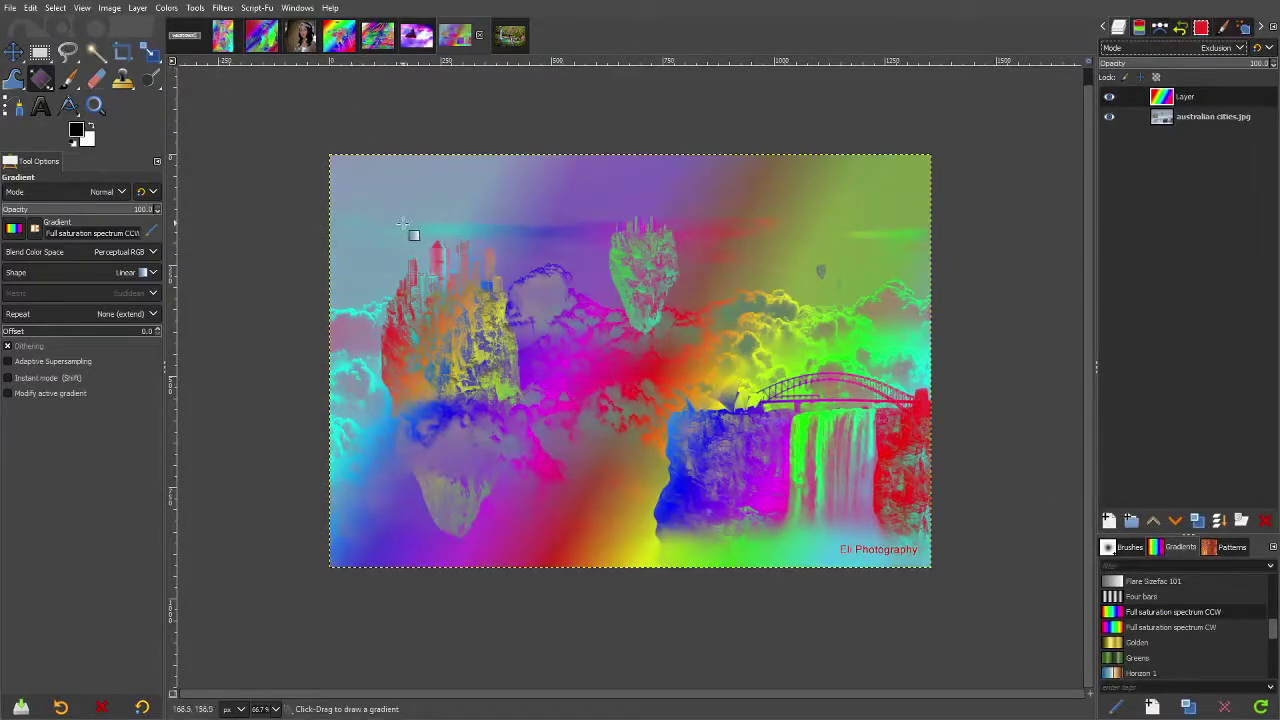
Redraw the gradient horizontally, briefly trying spectrum CW before keeping Full saturation spectrum CCW
{"action": "left_click", "coordinate": [1228, 98]}
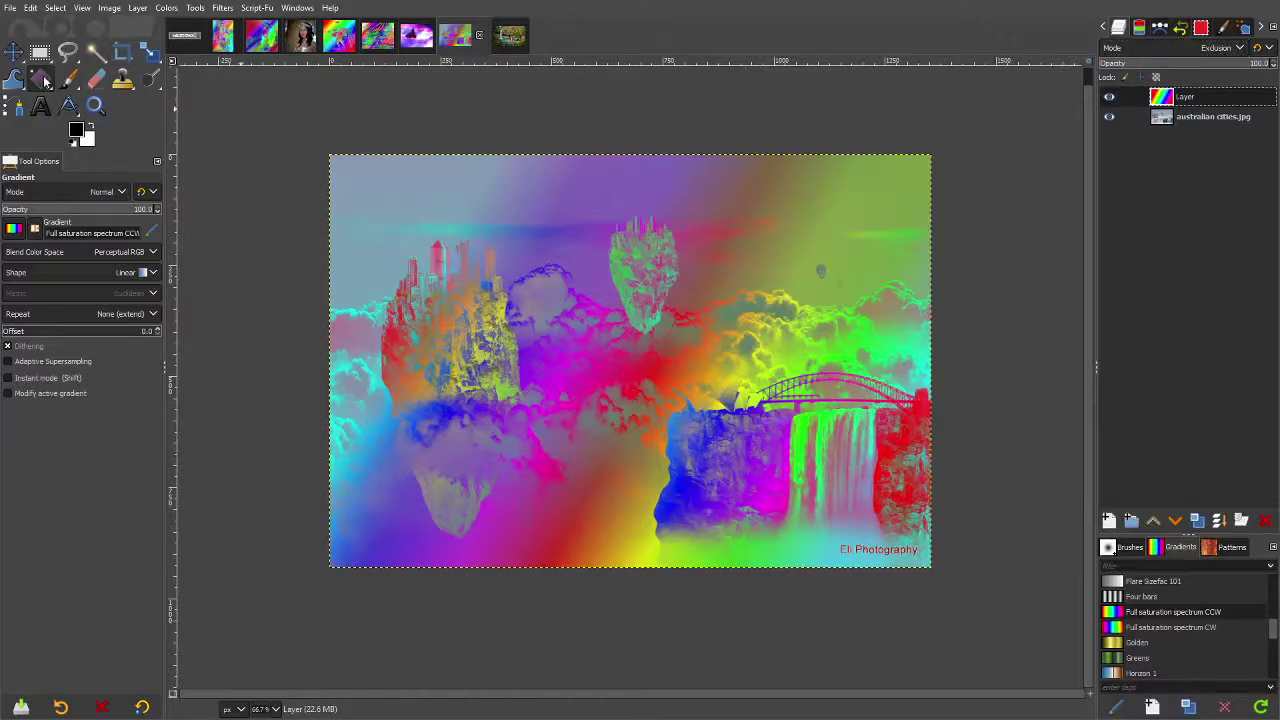
{"action": "left_click_drag", "start_coordinate": [441, 344], "coordinate": [901, 354]}
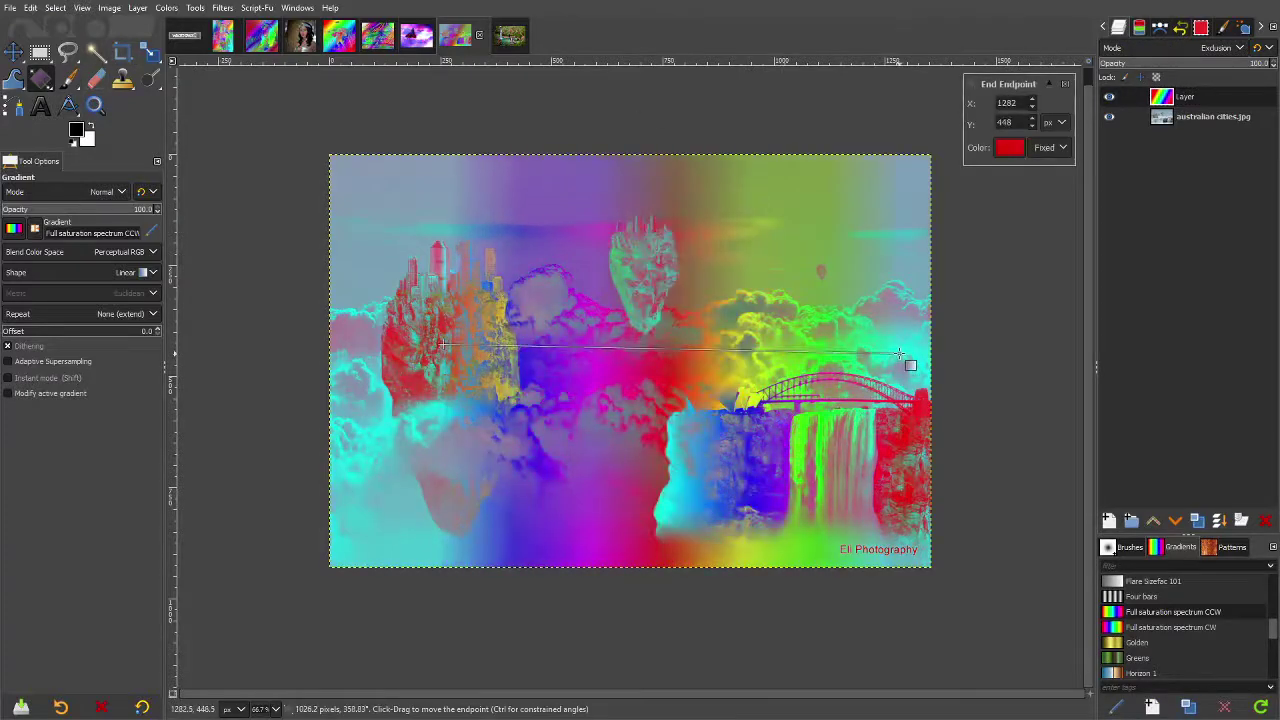
{"action": "left_click", "coordinate": [1175, 627]}
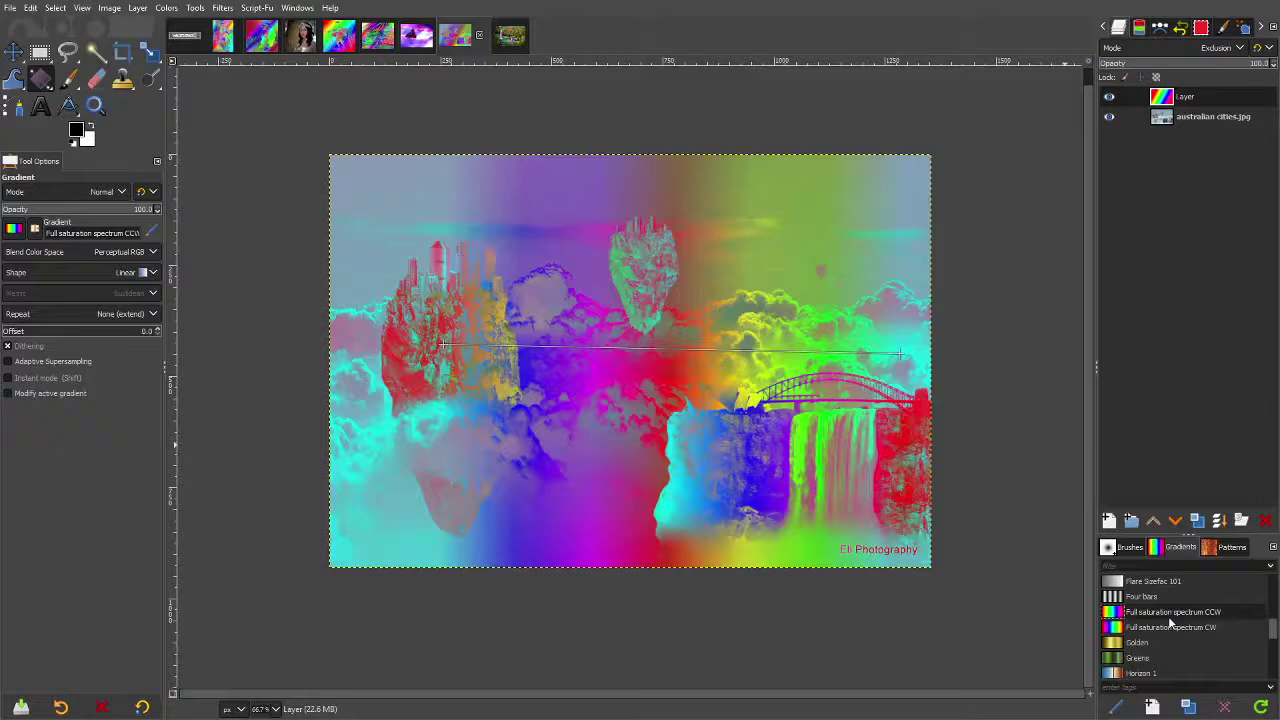
{"action": "left_click", "coordinate": [1172, 627]}
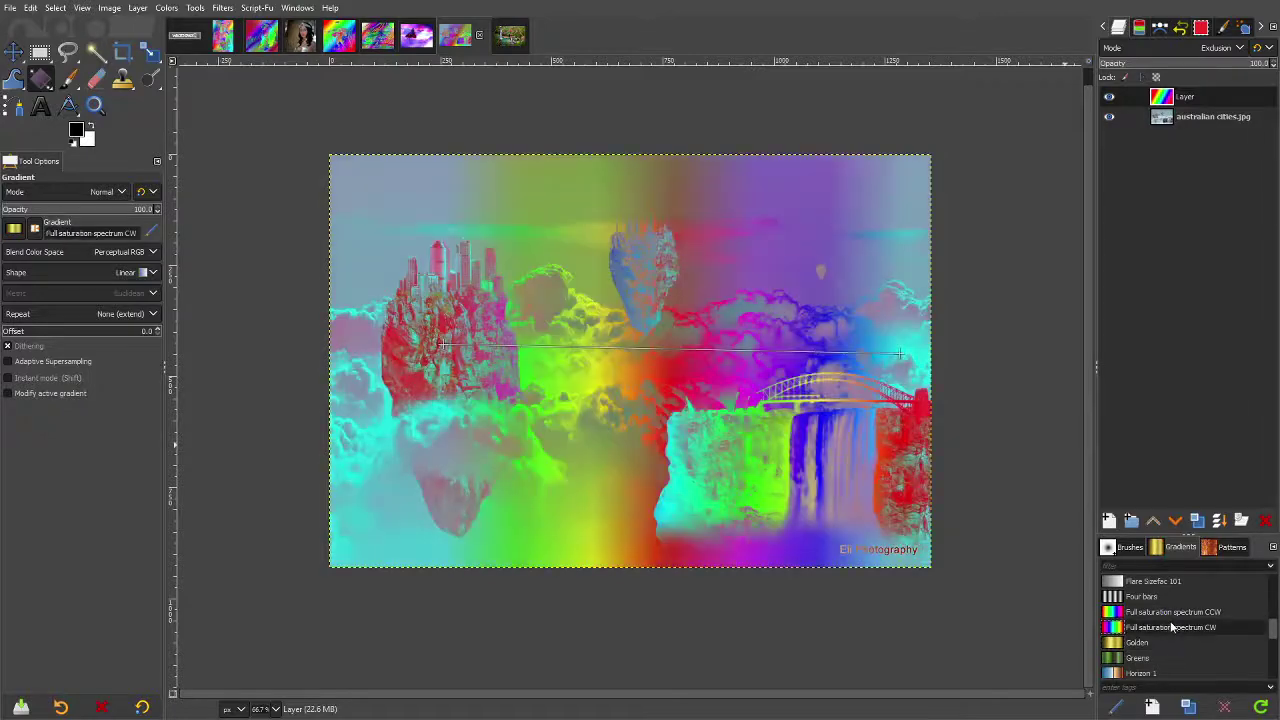
{"action": "left_click", "coordinate": [1172, 613]}
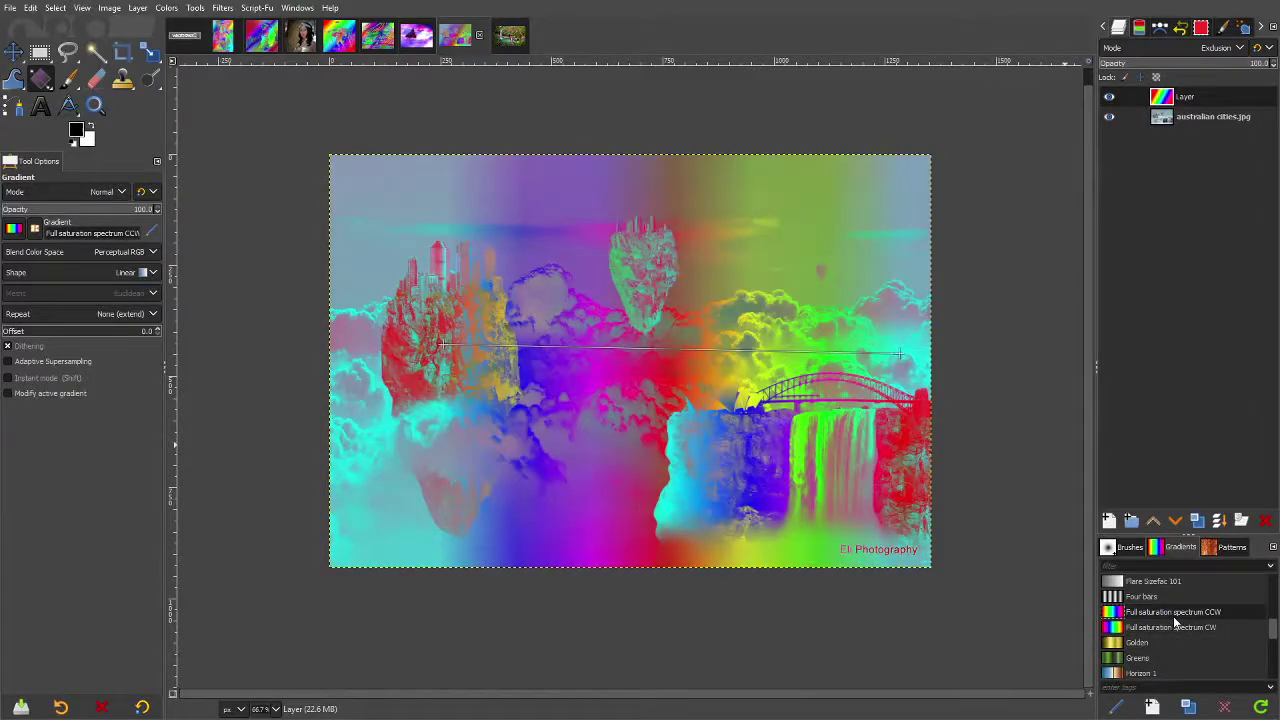
{"action": "scroll", "coordinate": [1173, 640], "scroll_direction": "down", "scroll_amount": 1}
{"action": "scroll", "coordinate": [1172, 640], "scroll_direction": "up", "scroll_amount": 2}
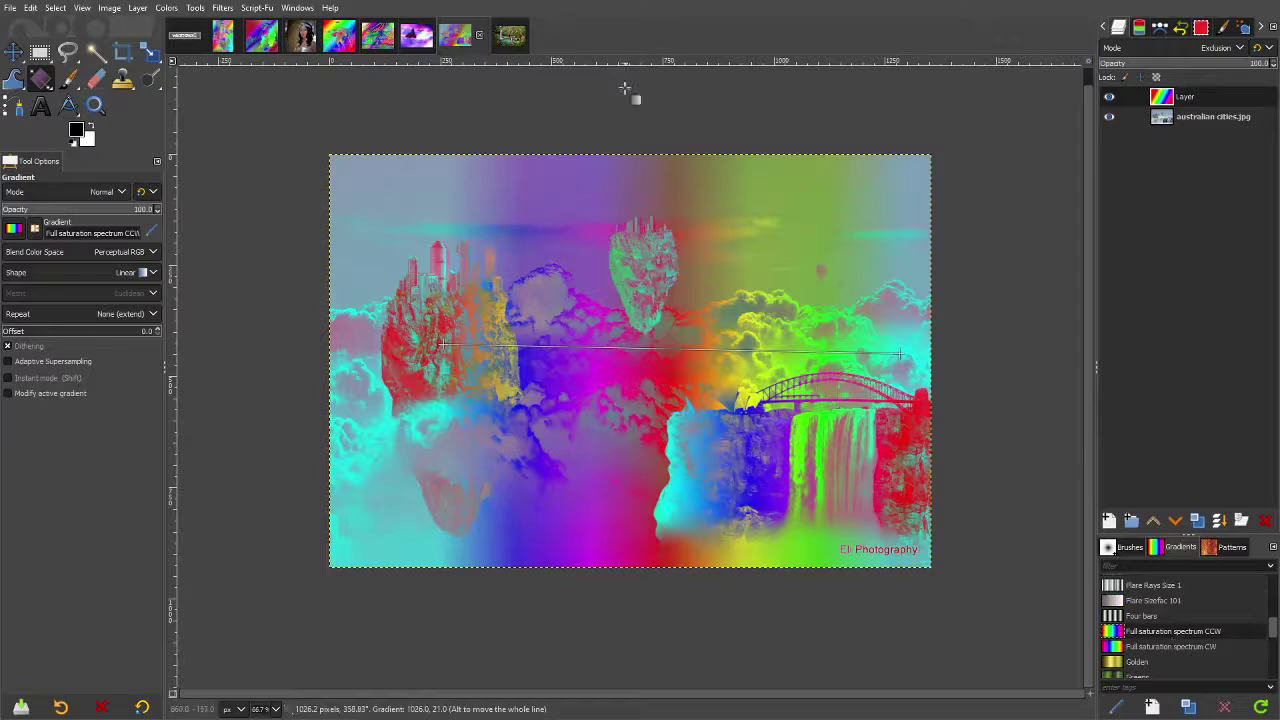
Add a new transparent layer to the adameveChange3.jpg image
{"action": "left_click", "coordinate": [508, 36]}
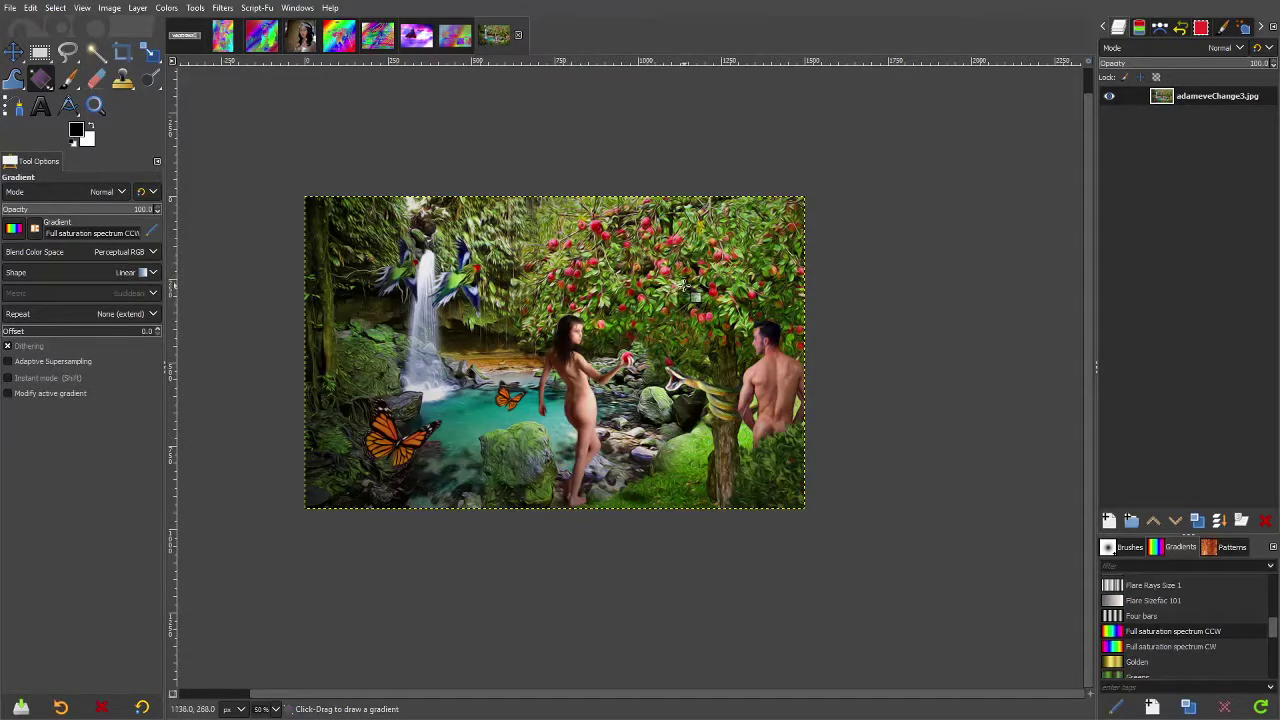
{"action": "left_click", "coordinate": [224, 38]}
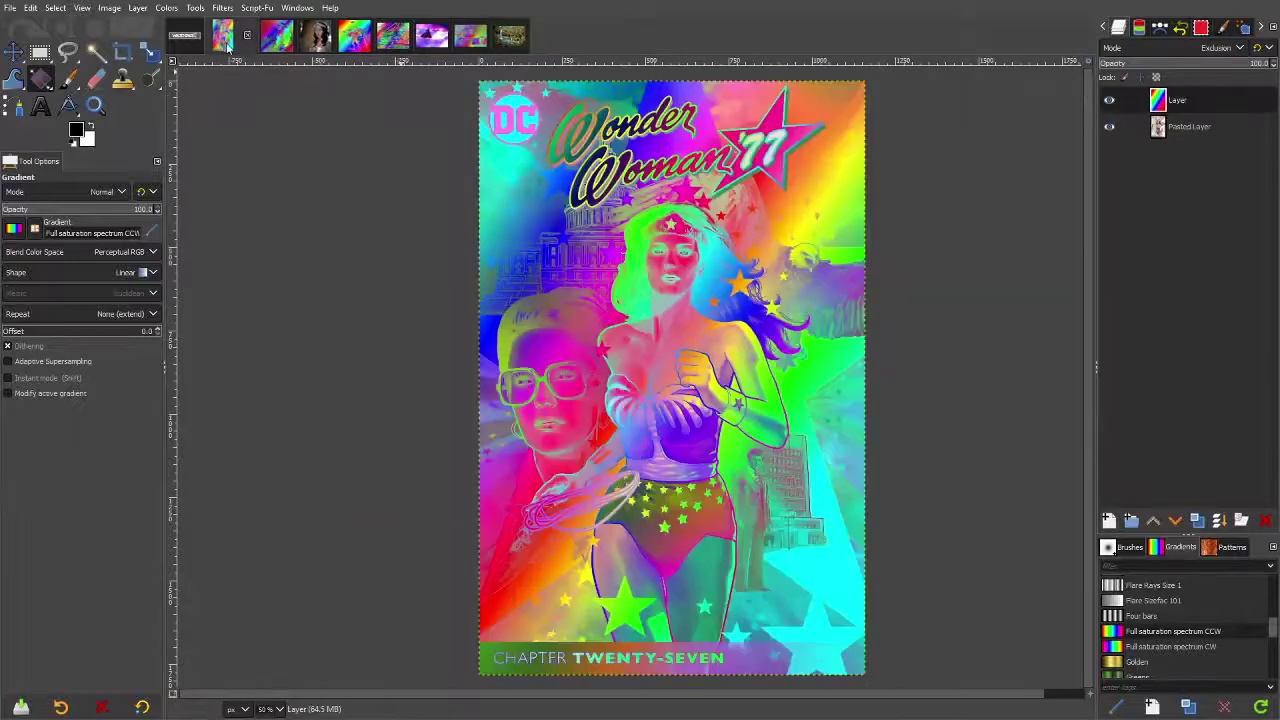
{"action": "left_click", "coordinate": [512, 38]}
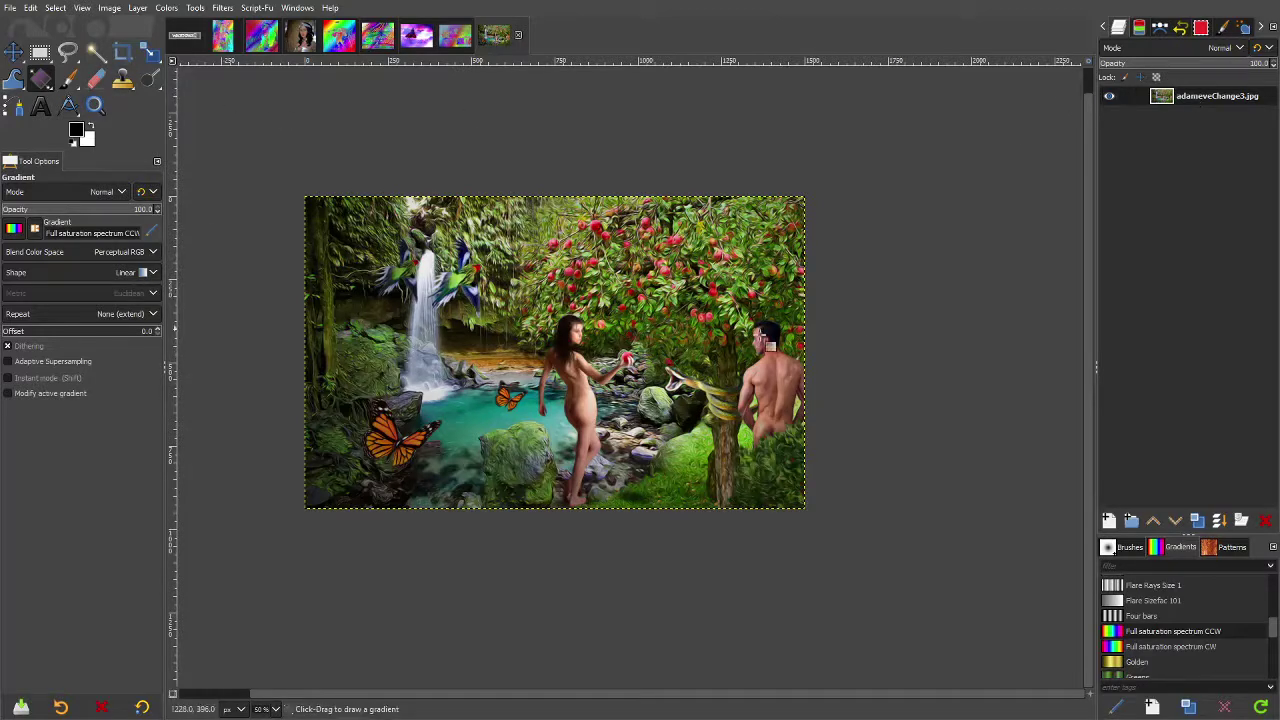
{"action": "right_click", "coordinate": [1200, 96]}
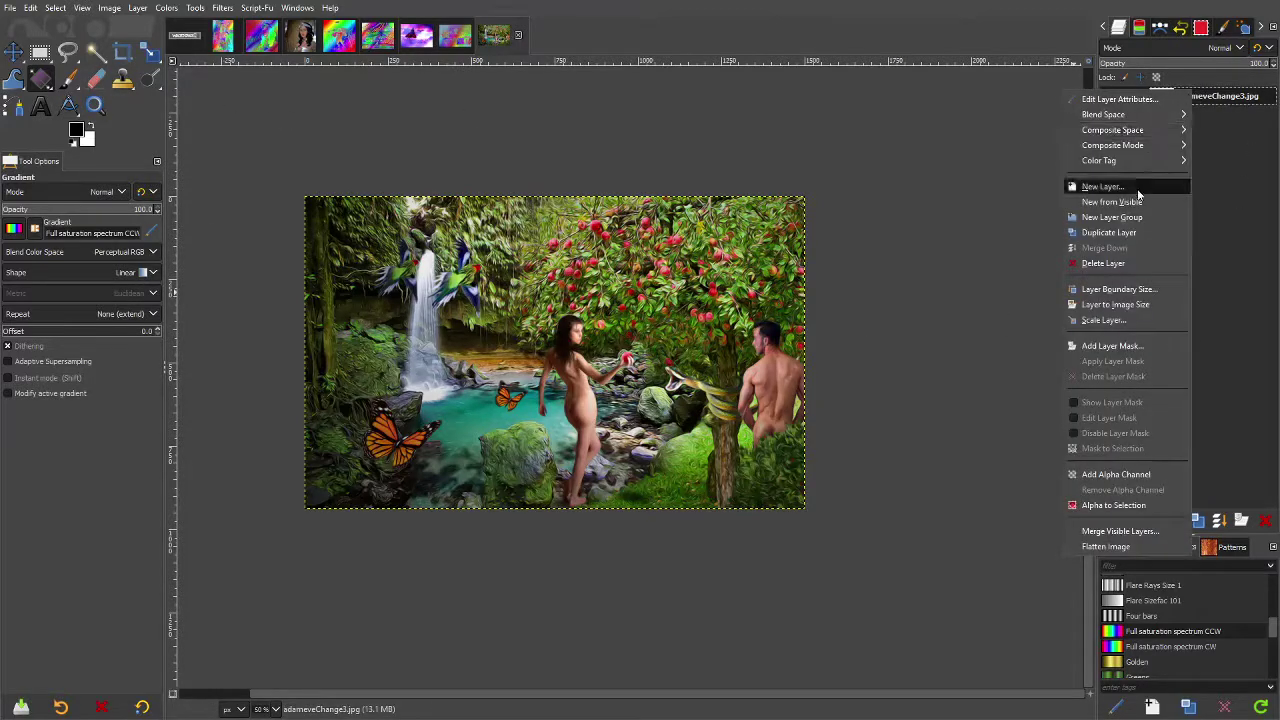
{"action": "left_click", "coordinate": [1137, 187]}
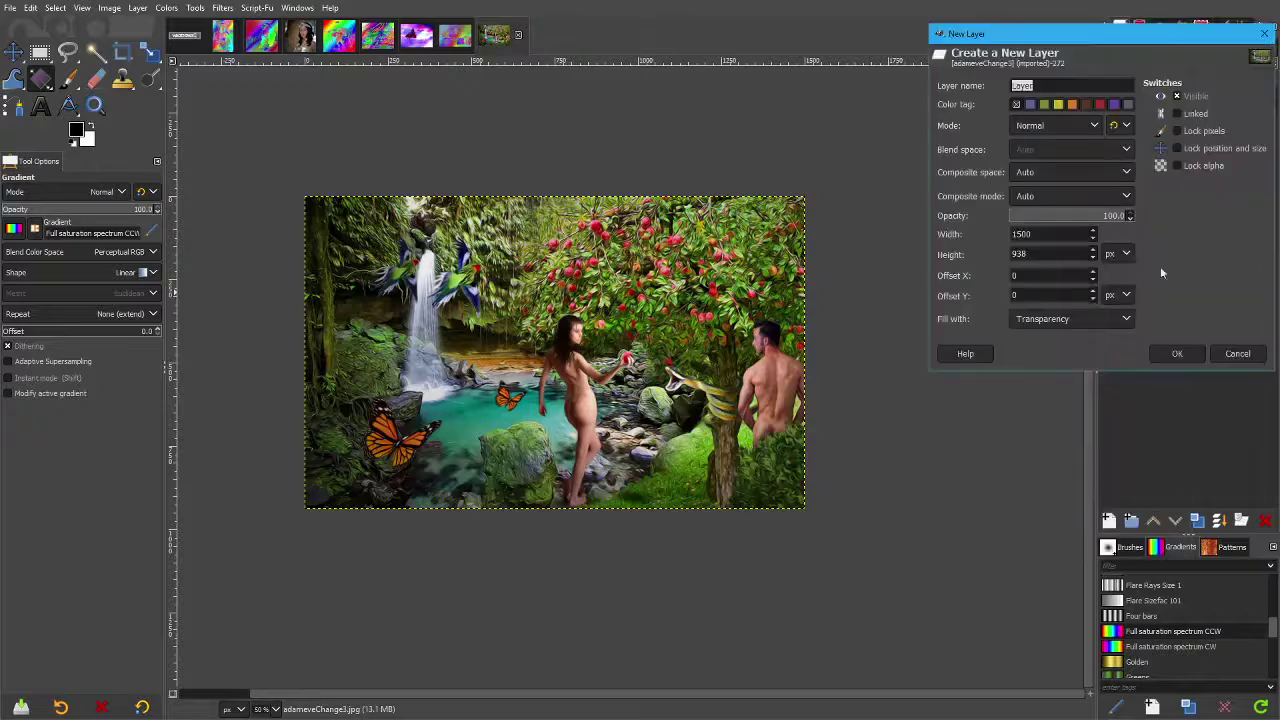
{"action": "left_click", "coordinate": [1177, 354]}
Draw a diagonal rainbow gradient on the new layer and set it to Difference mode
{"action": "left_click_drag", "start_coordinate": [360, 249], "coordinate": [762, 432]}
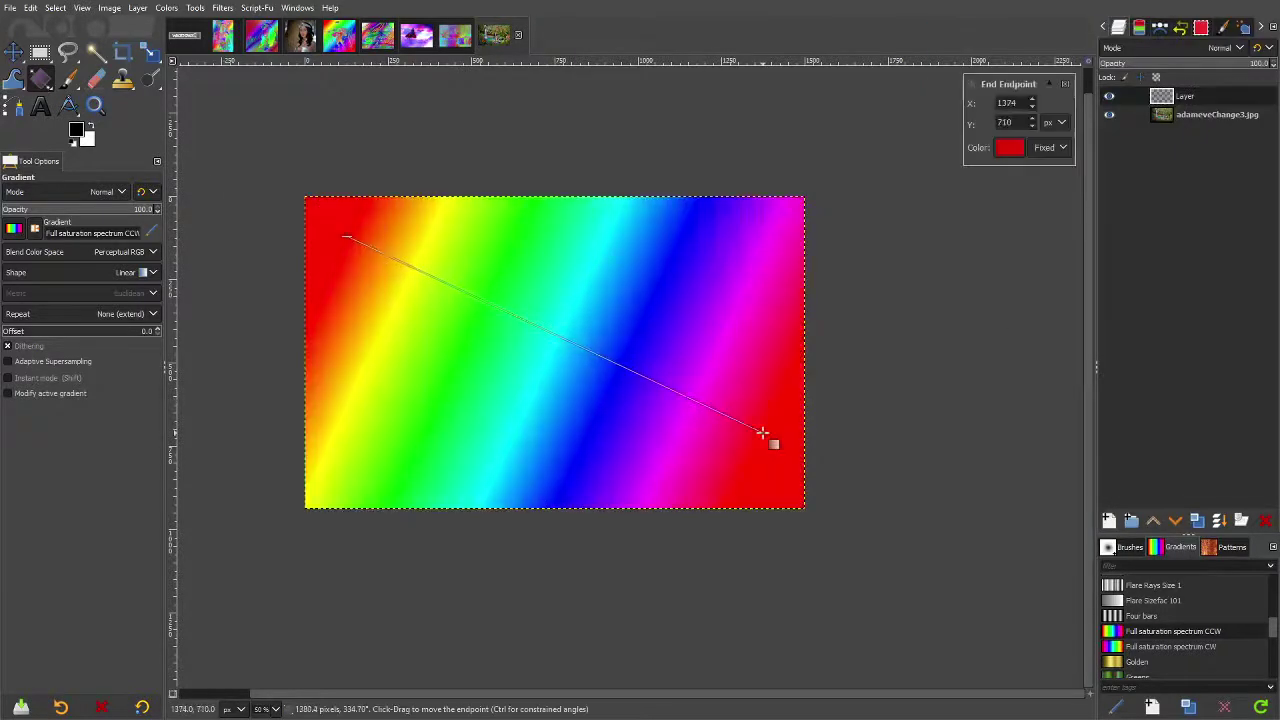
{"action": "left_click", "coordinate": [1222, 47]}
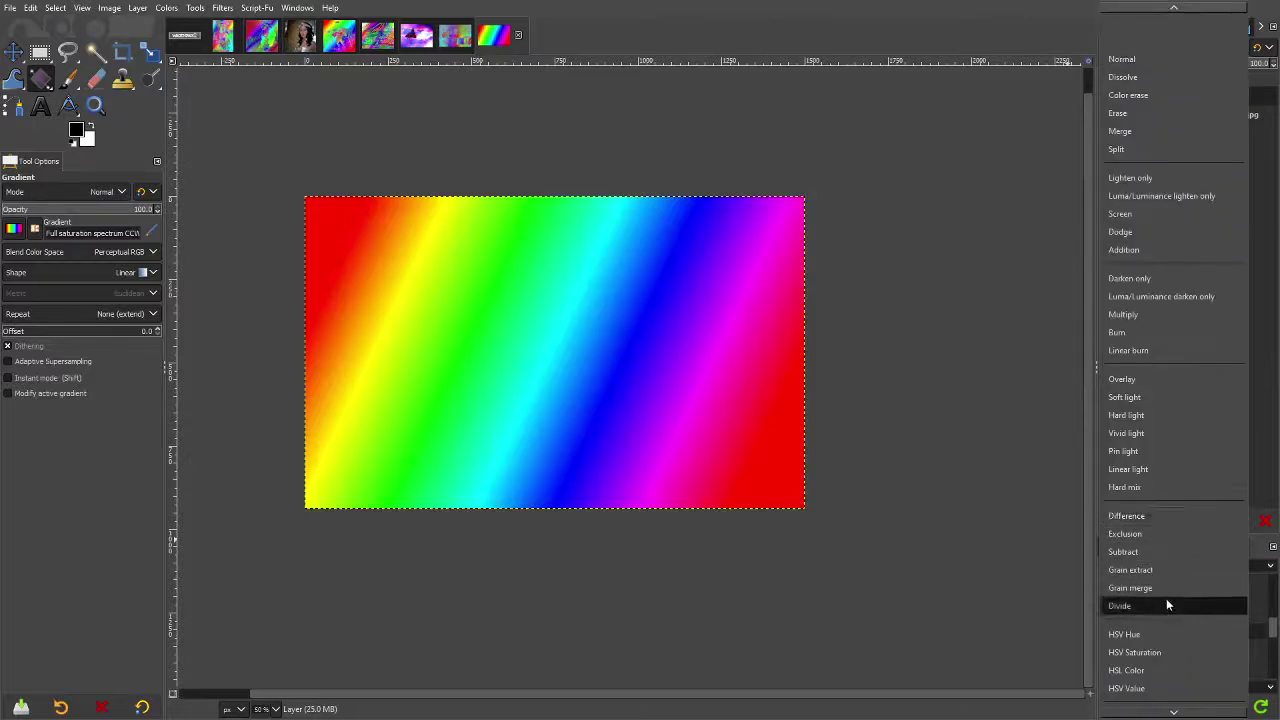
{"action": "left_click", "coordinate": [1151, 537]}
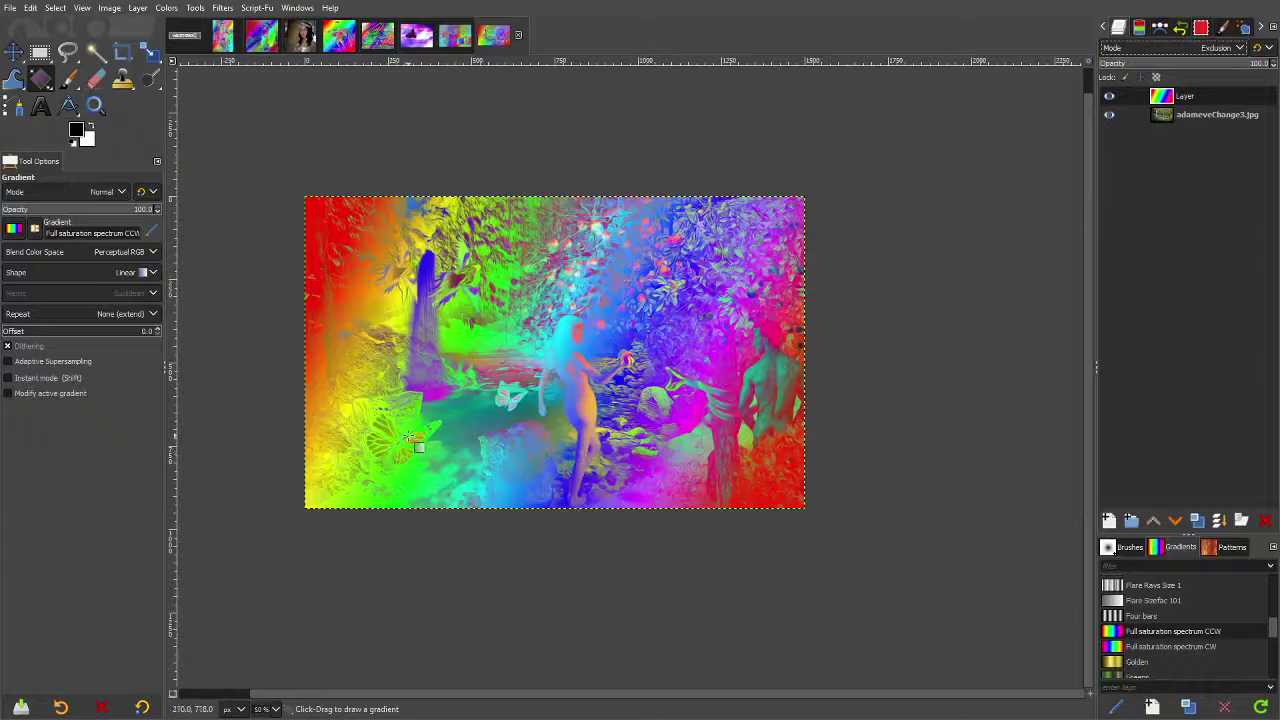
{"action": "left_click", "coordinate": [1232, 48]}
{"action": "left_click", "coordinate": [1191, 33]}
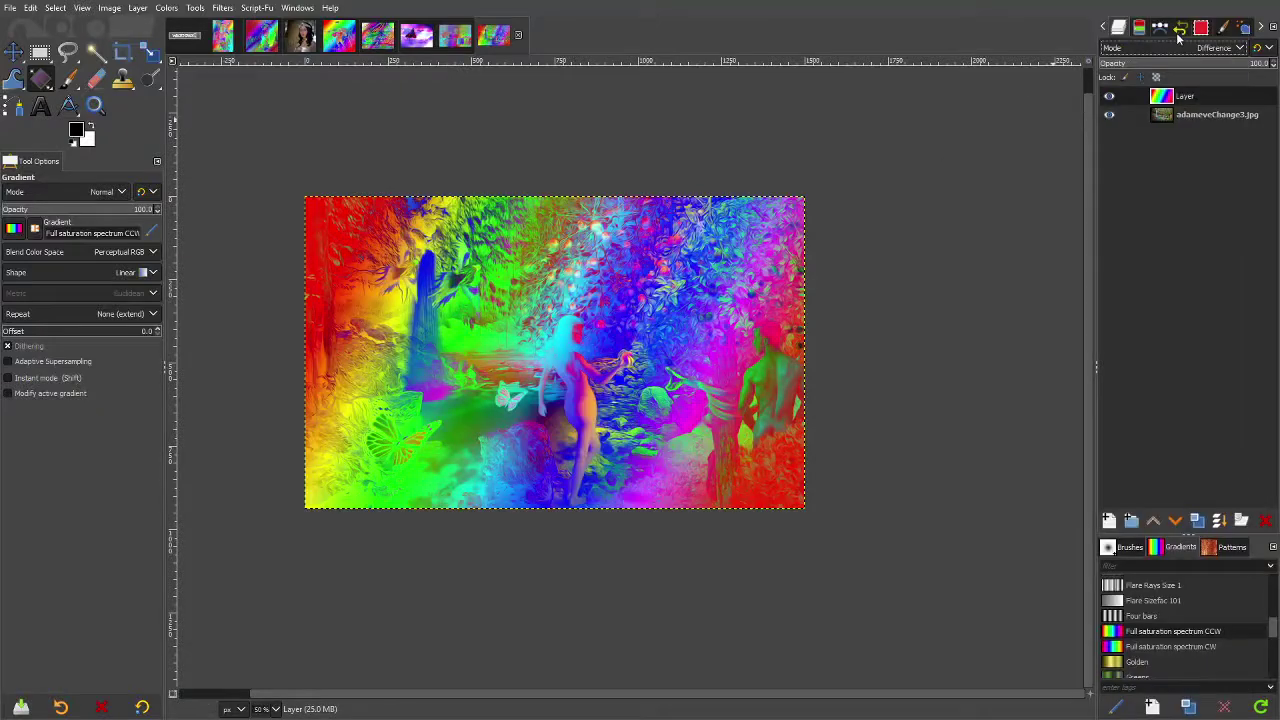
{"action": "scroll", "coordinate": [519, 400], "scroll_direction": "up", "scroll_amount": 1}
{"action": "scroll", "coordinate": [530, 385], "scroll_direction": "up", "scroll_amount": 1}
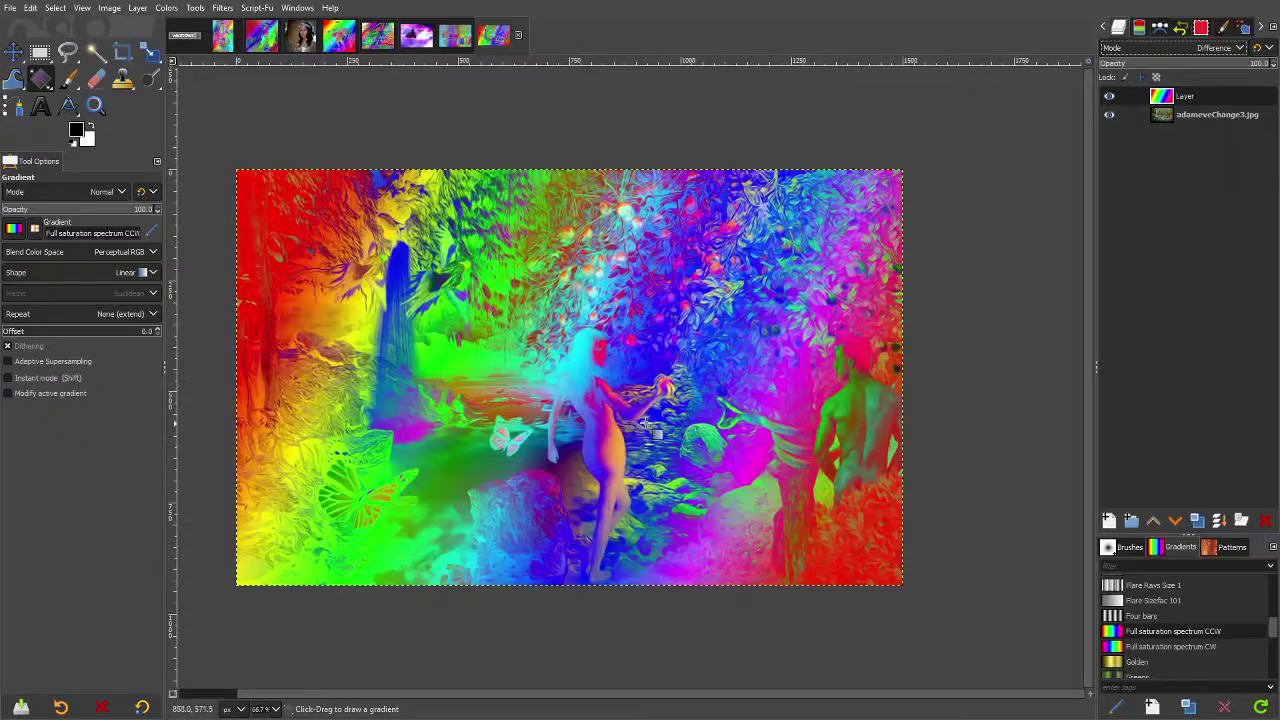
Apply Levels to the adameveChange3.jpg layer with black input 21 and white input 115
{"action": "left_click", "coordinate": [1219, 113]}
{"action": "left_click", "coordinate": [166, 7]}
{"action": "left_click", "coordinate": [200, 143]}
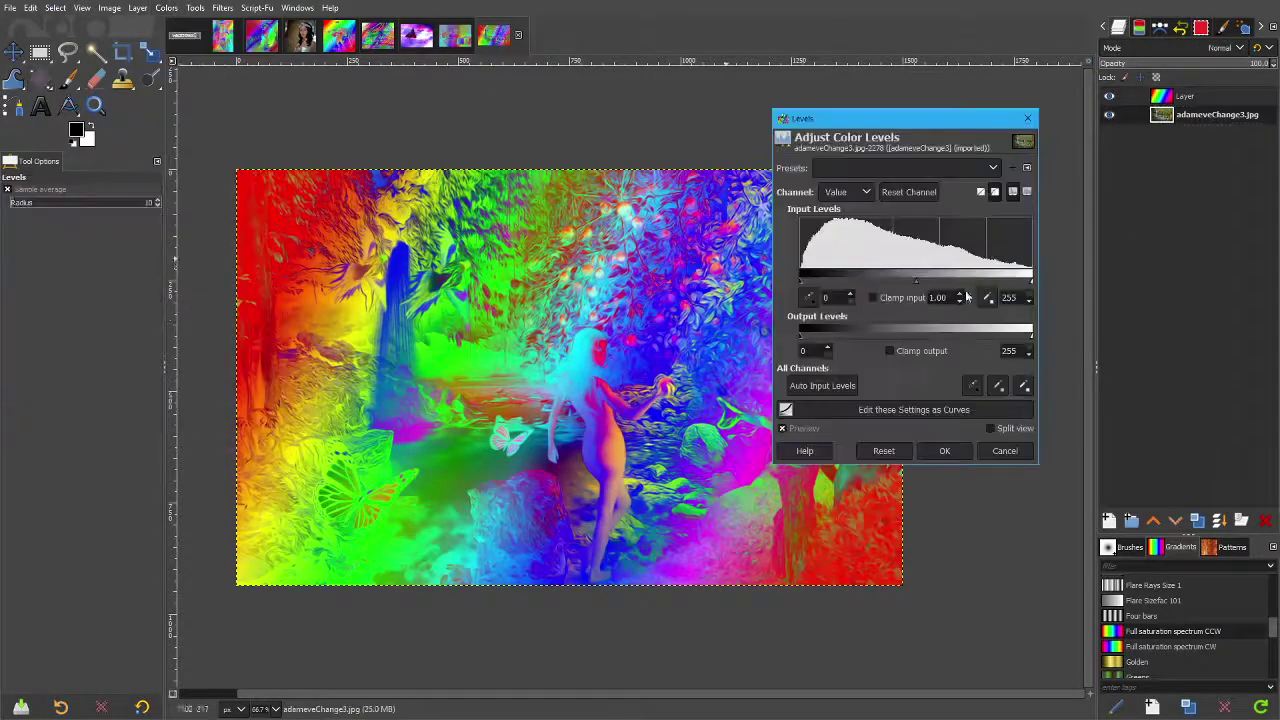
{"action": "left_click", "coordinate": [819, 282]}
{"action": "left_click_drag", "start_coordinate": [1031, 281], "coordinate": [906, 292]}
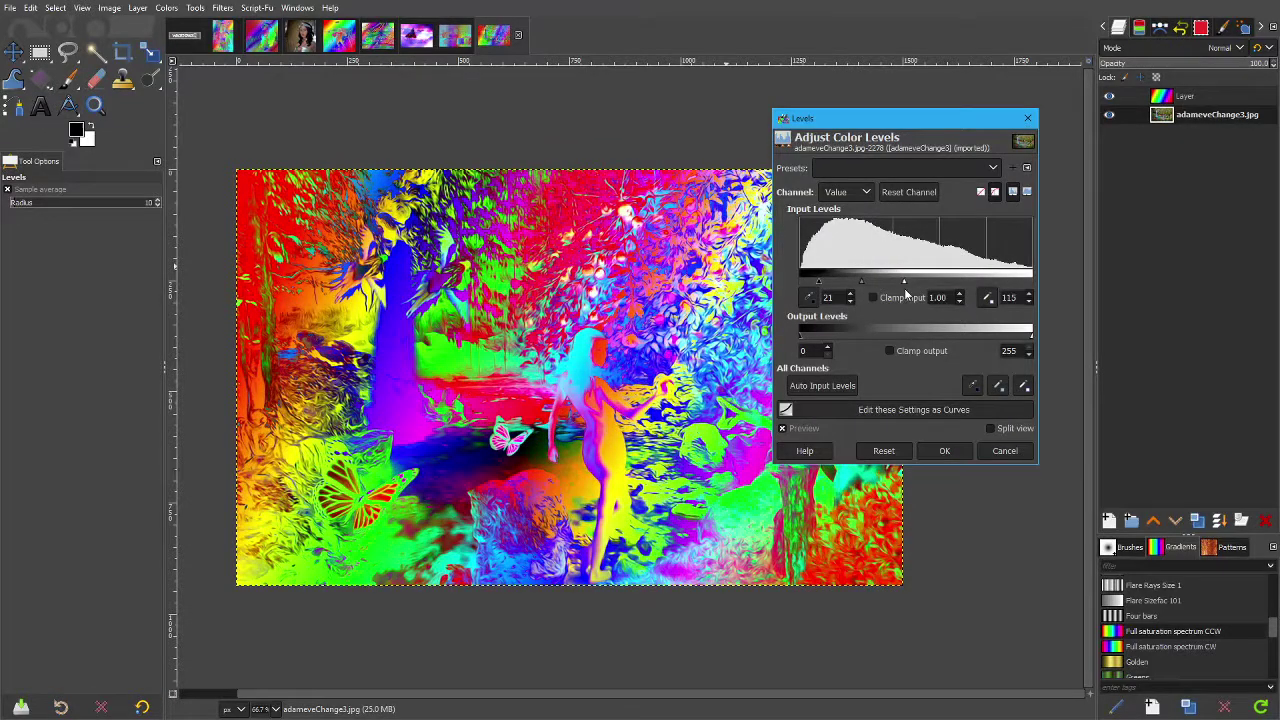
{"action": "left_click", "coordinate": [944, 450]}
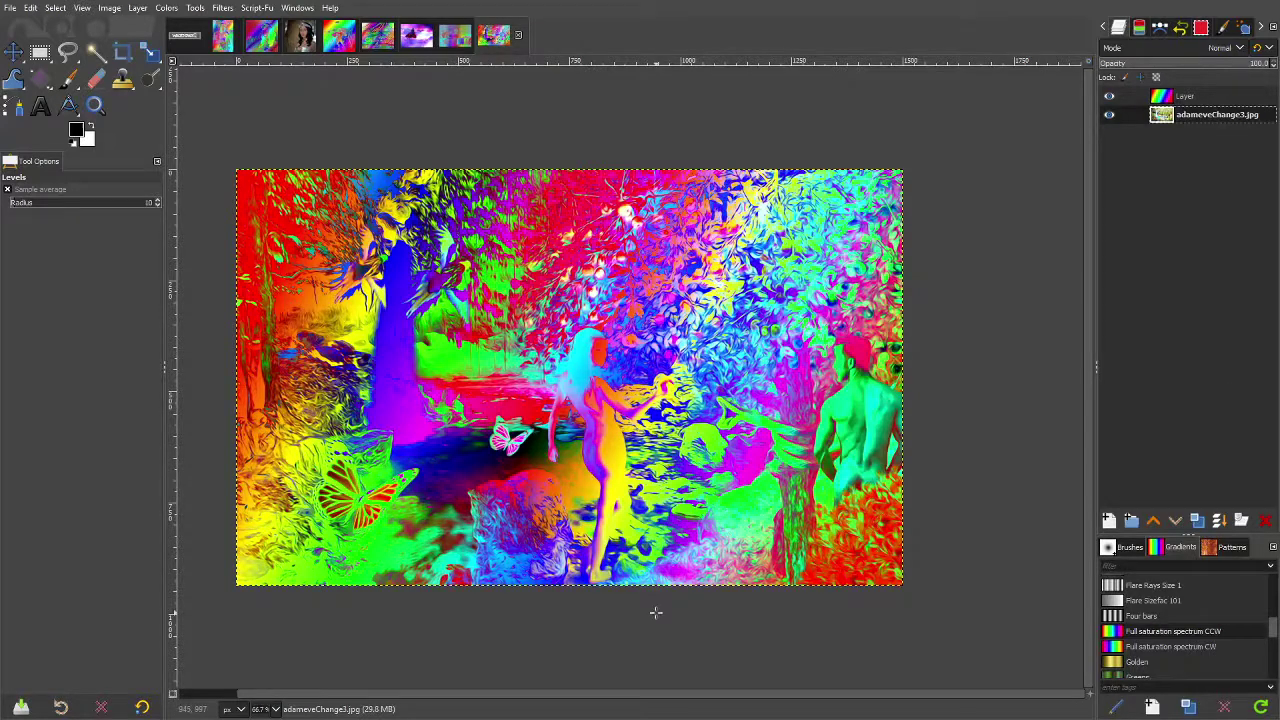
{"action": "scroll", "coordinate": [655, 612], "scroll_direction": "up", "scroll_amount": 1}
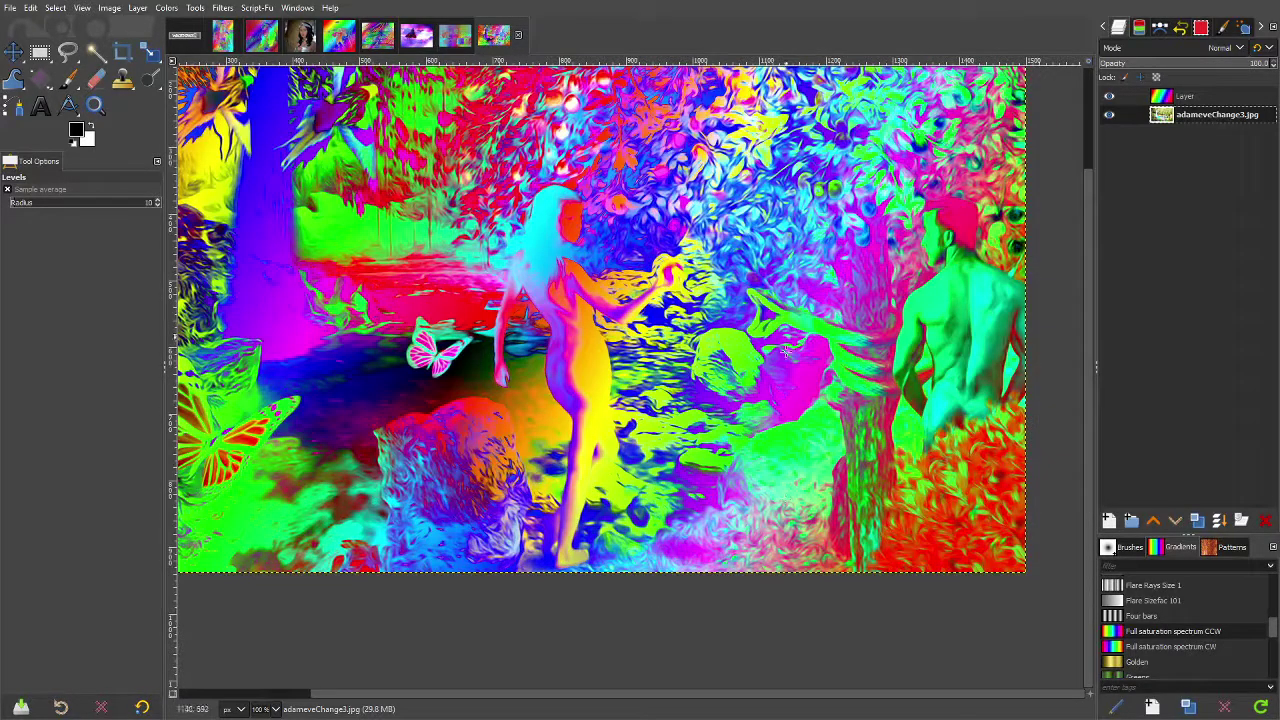
{"action": "scroll", "coordinate": [726, 426], "scroll_direction": "down", "scroll_amount": 1}
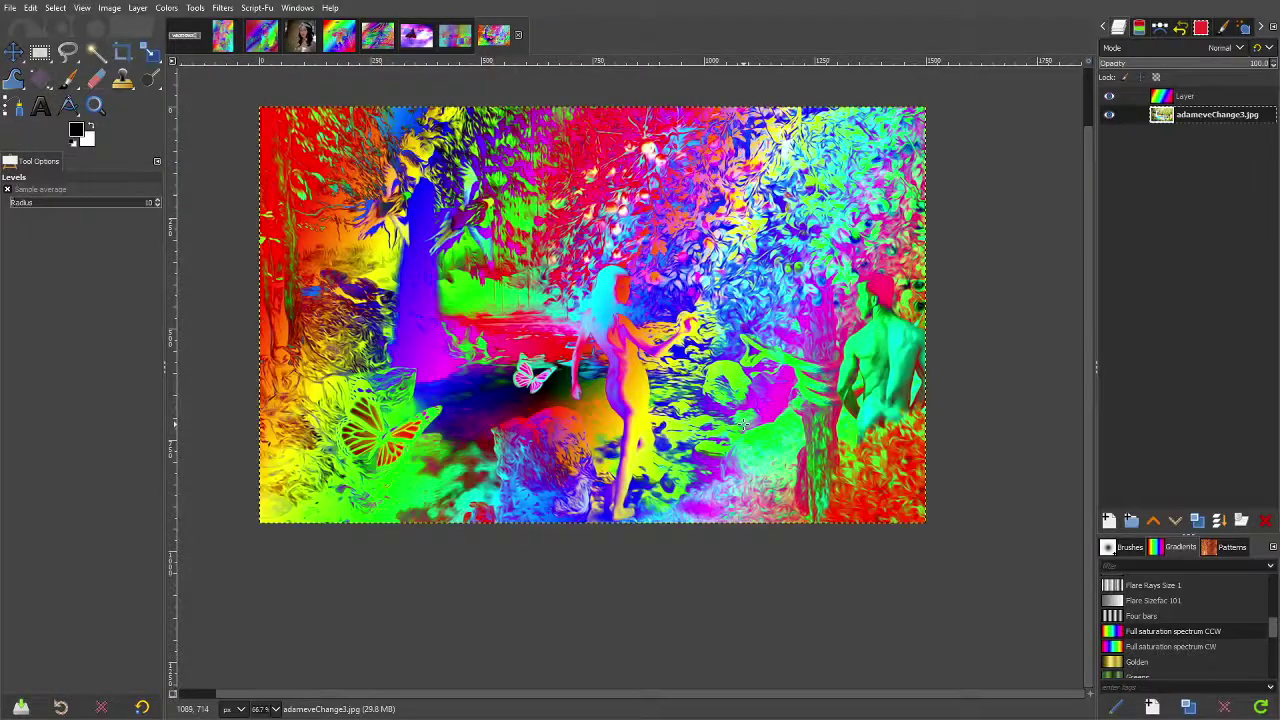
{"action": "scroll", "coordinate": [626, 385], "scroll_direction": "up", "scroll_amount": 2}
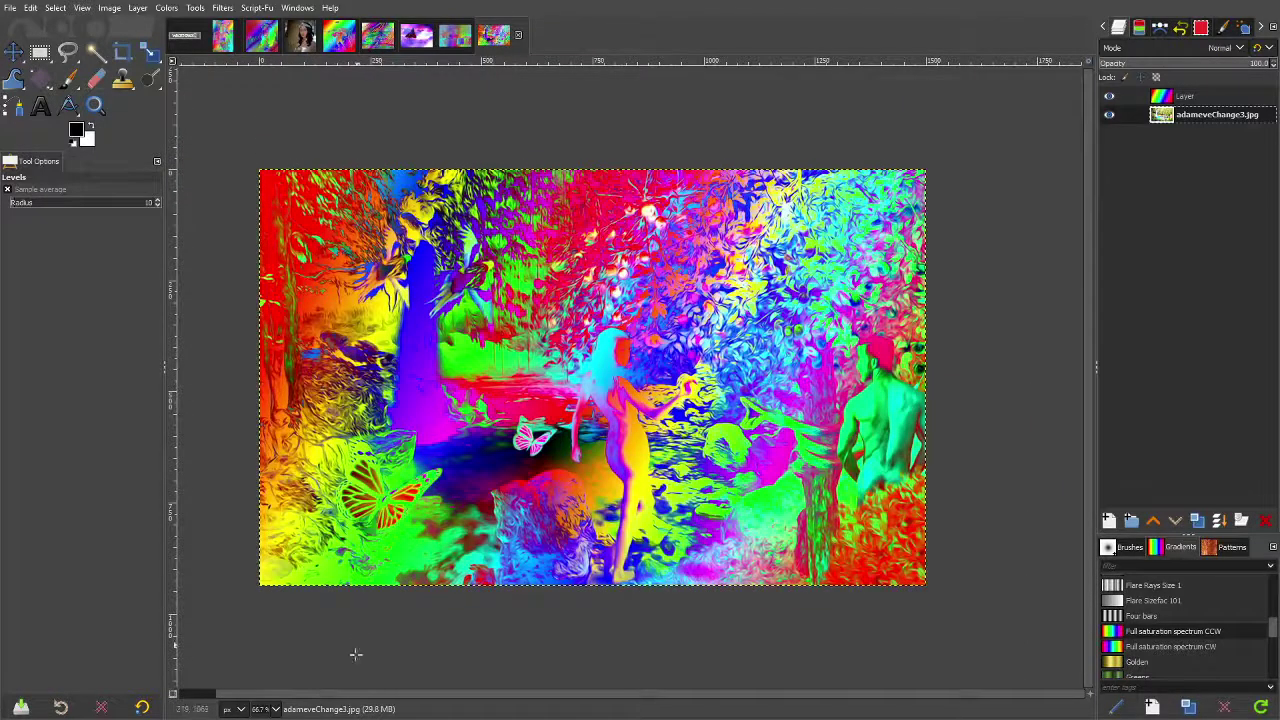